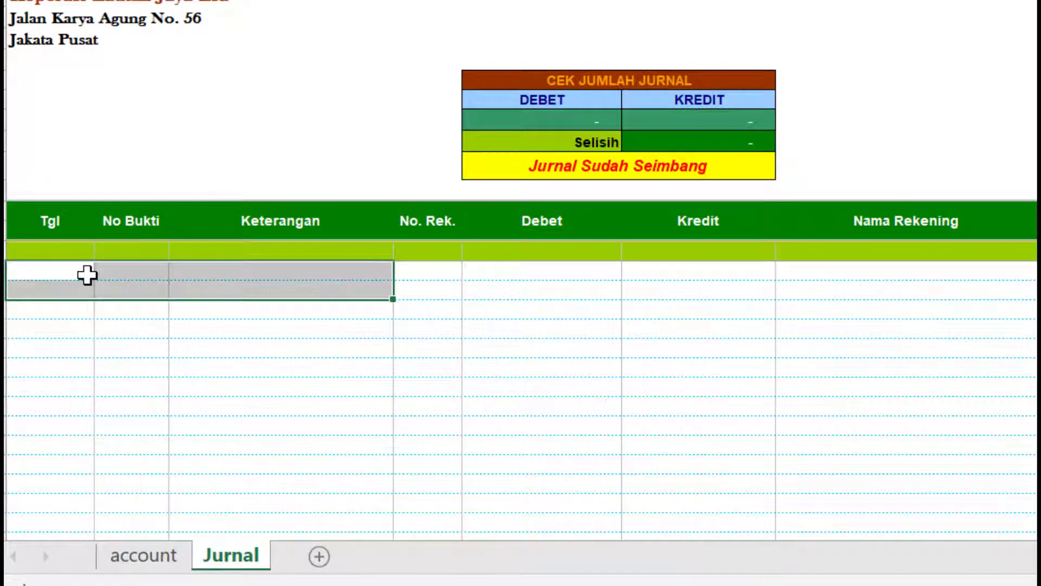
# - Fill the first journal row with date 05/10/20 and the member's Simpanan Pokok receipt description
pyautogui.click(85, 274)
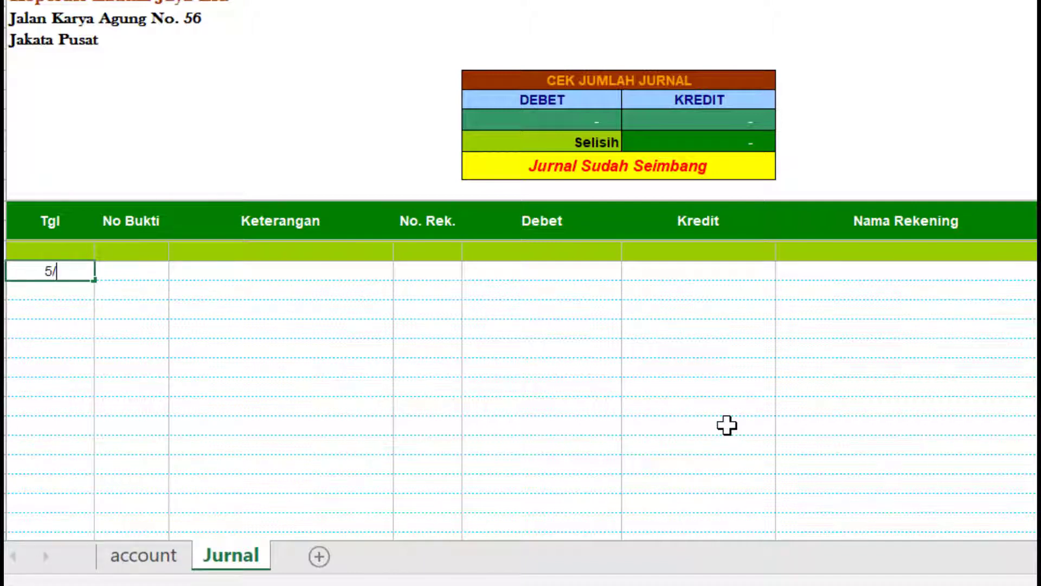
pyautogui.write('5/10/2020')
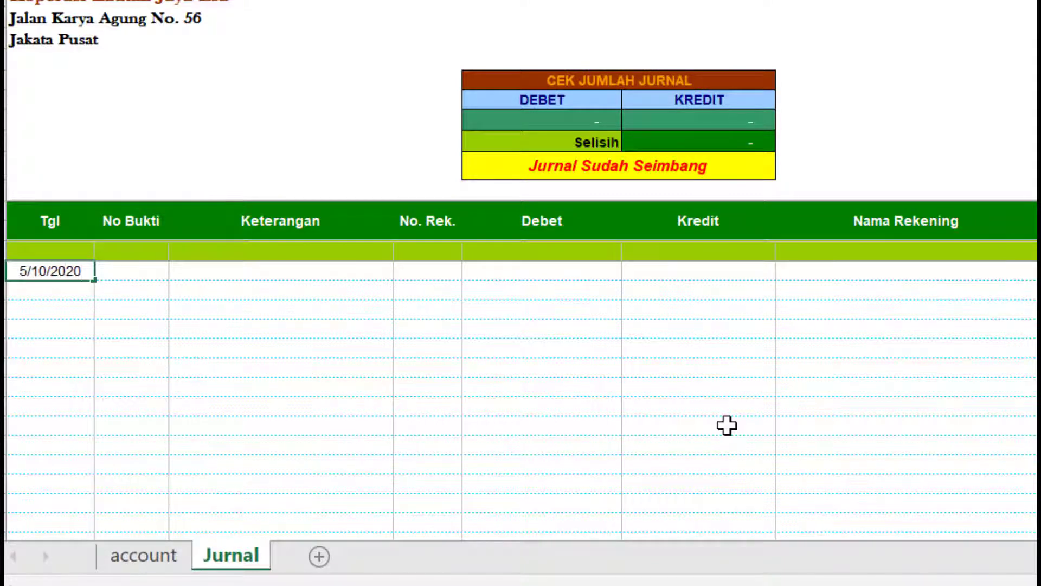
pyautogui.press('Return')
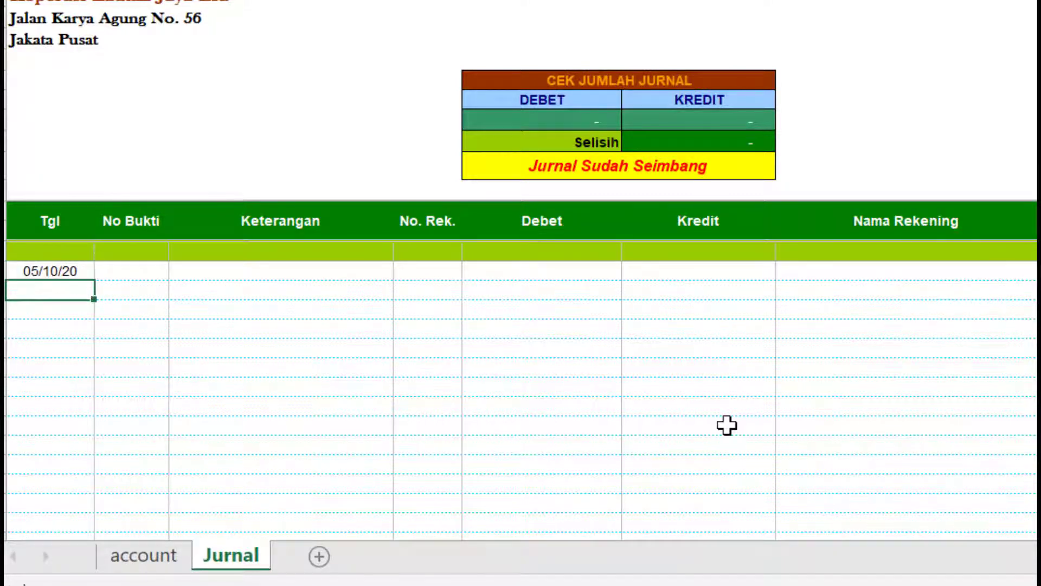
pyautogui.click(337, 281)
pyautogui.click(333, 270)
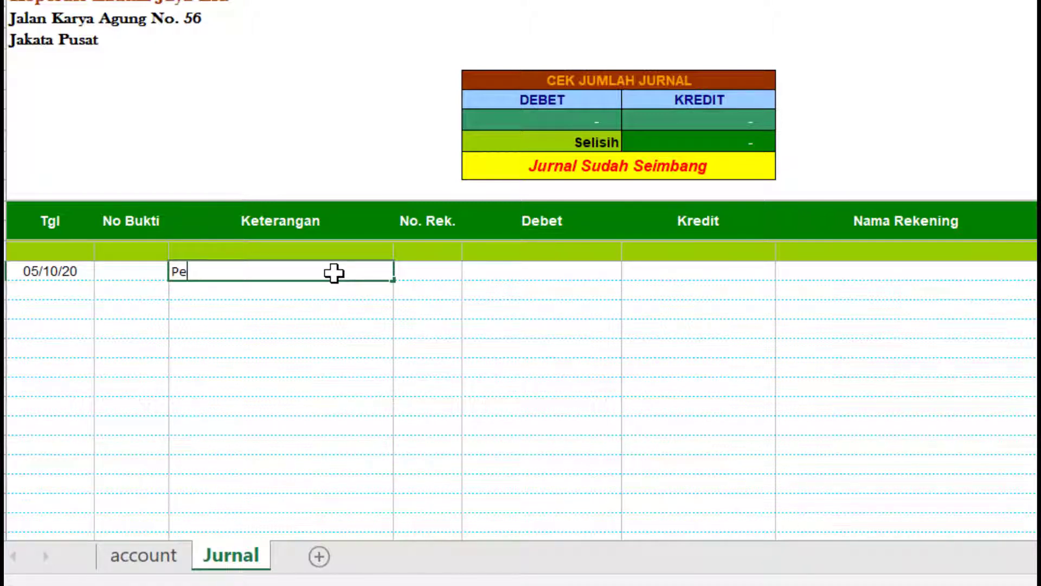
pyautogui.write('Penerimaan SImpanan Pokok d')
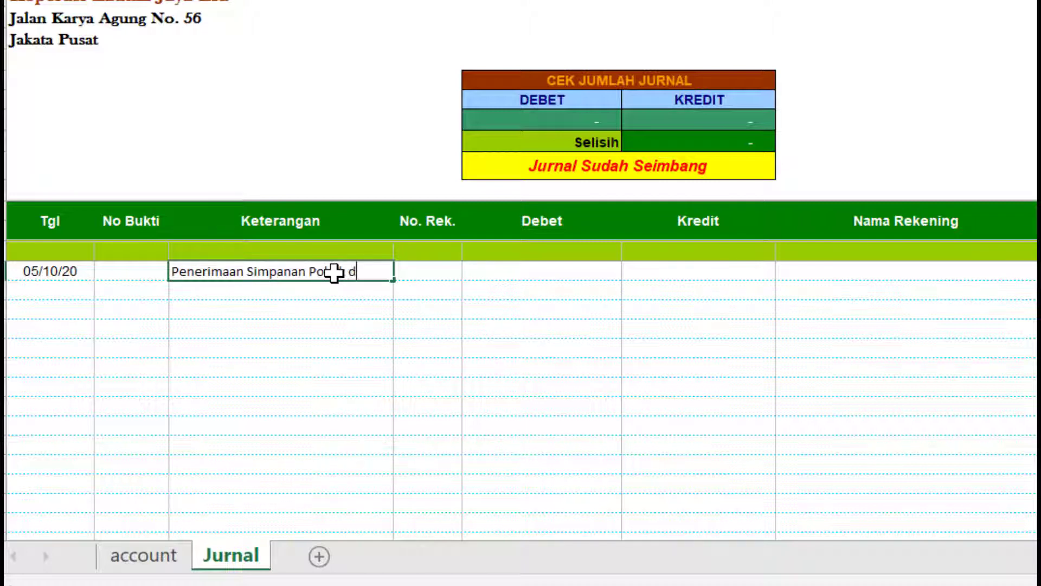
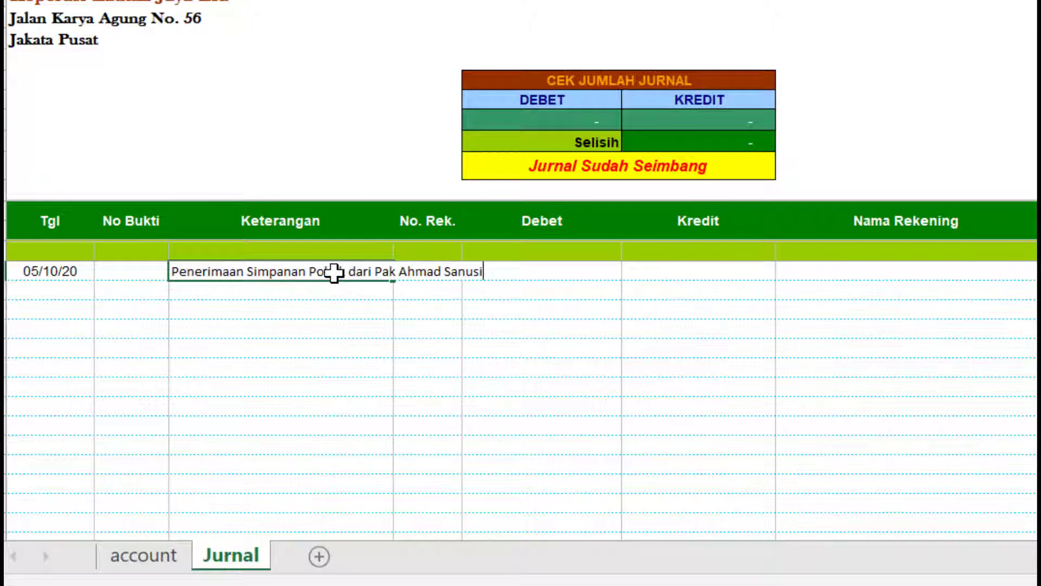
pyautogui.press('Return')
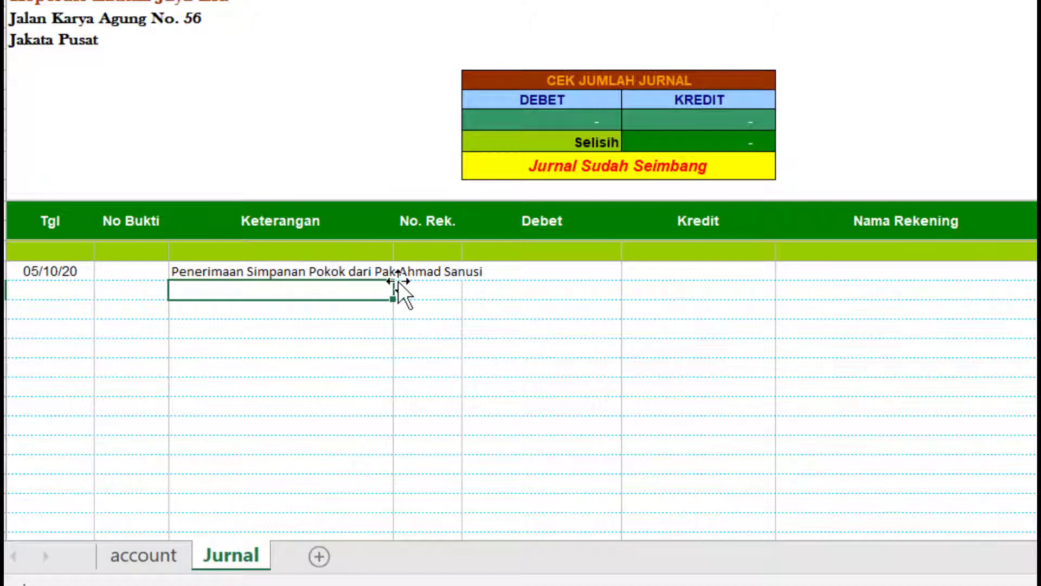
pyautogui.moveTo(74, 276); pyautogui.dragTo(220, 277)
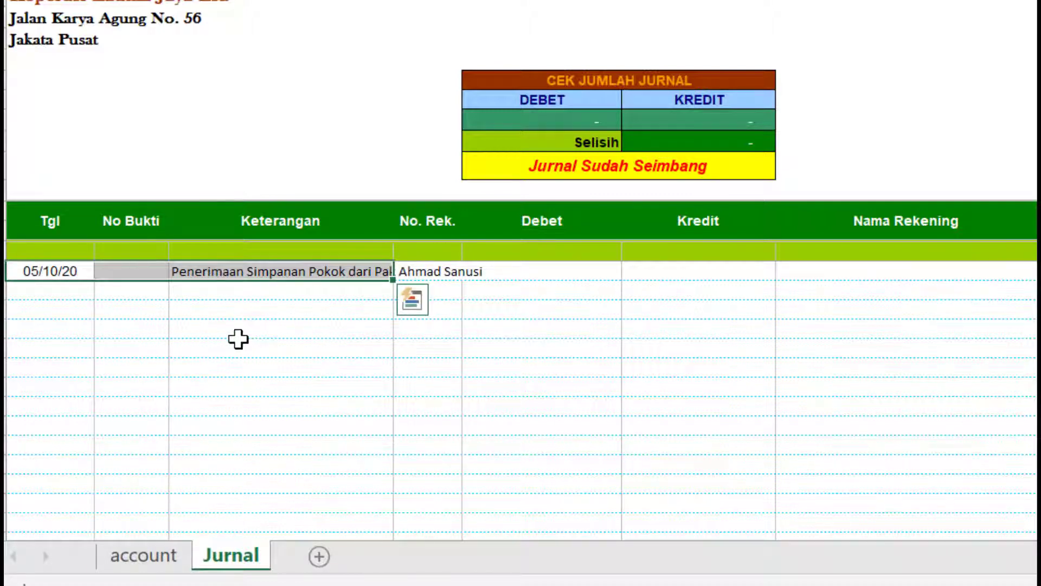
# - Copy the first journal row's date and description into the second row
pyautogui.hotkey('ctrl', 'c')
pyautogui.click(77, 297)
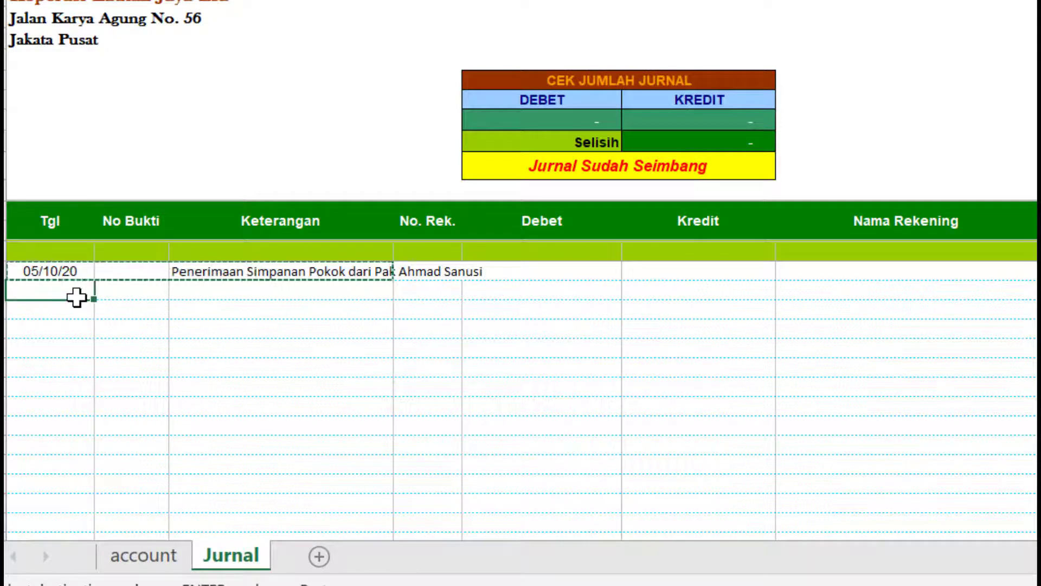
pyautogui.hotkey('ctrl', 'v')
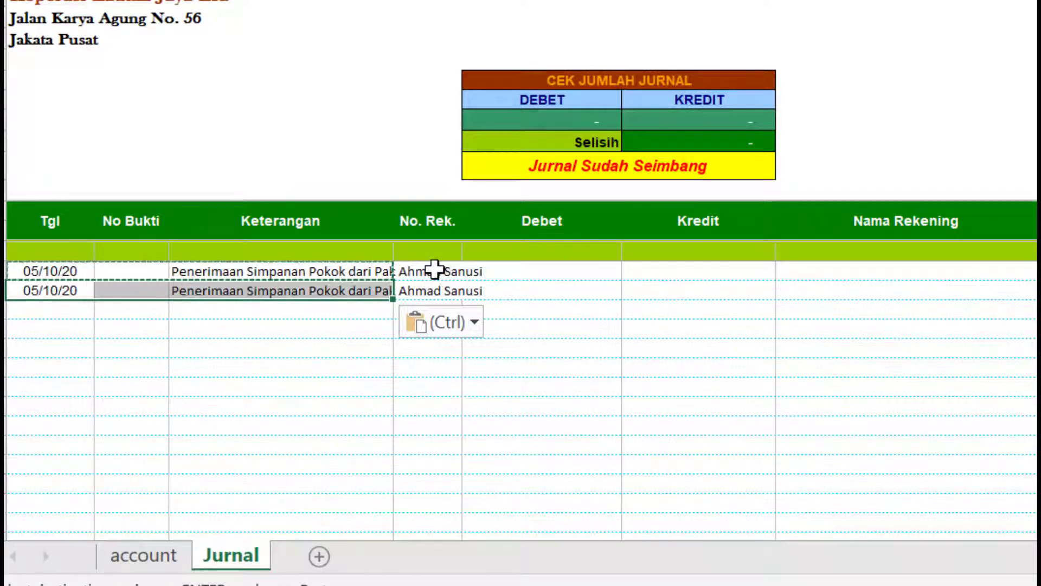
# - Assign account 1011 Kas Simpan Pinjam to row one and 3010 Simpanan Pokok to row two
pyautogui.click(434, 269)
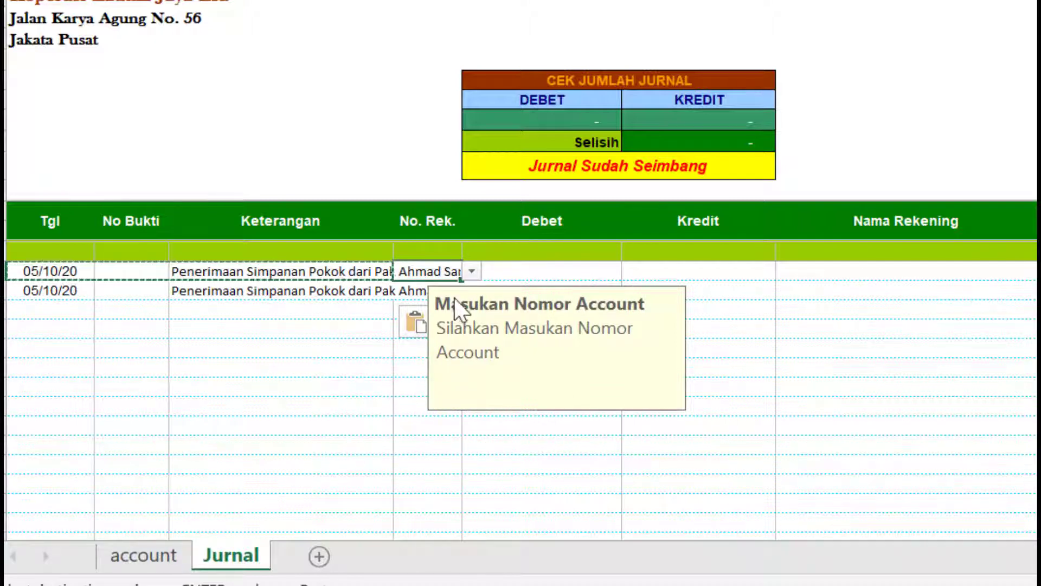
pyautogui.click(476, 270)
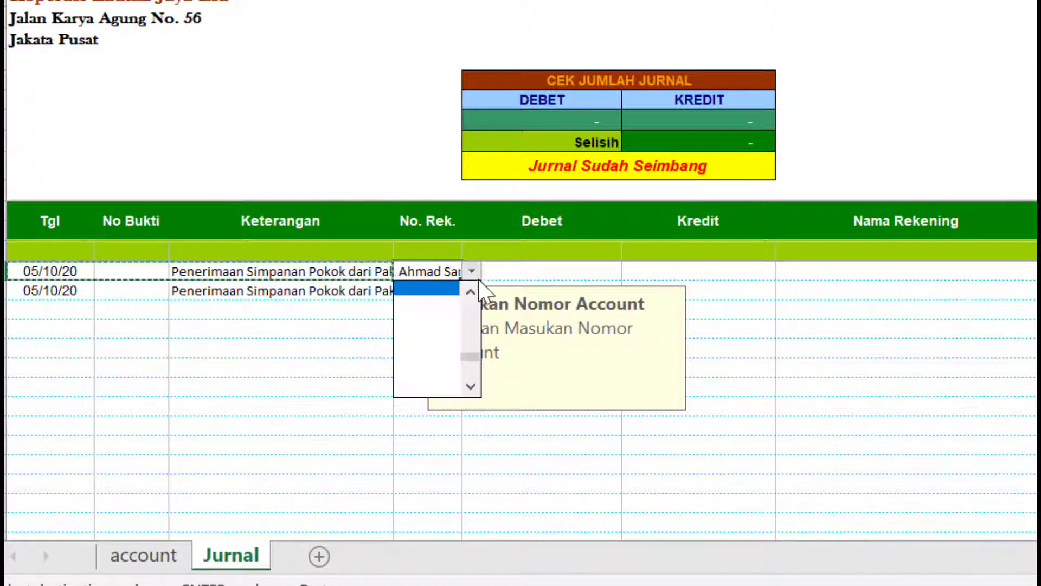
pyautogui.moveTo(474, 352); pyautogui.dragTo(479, 299)
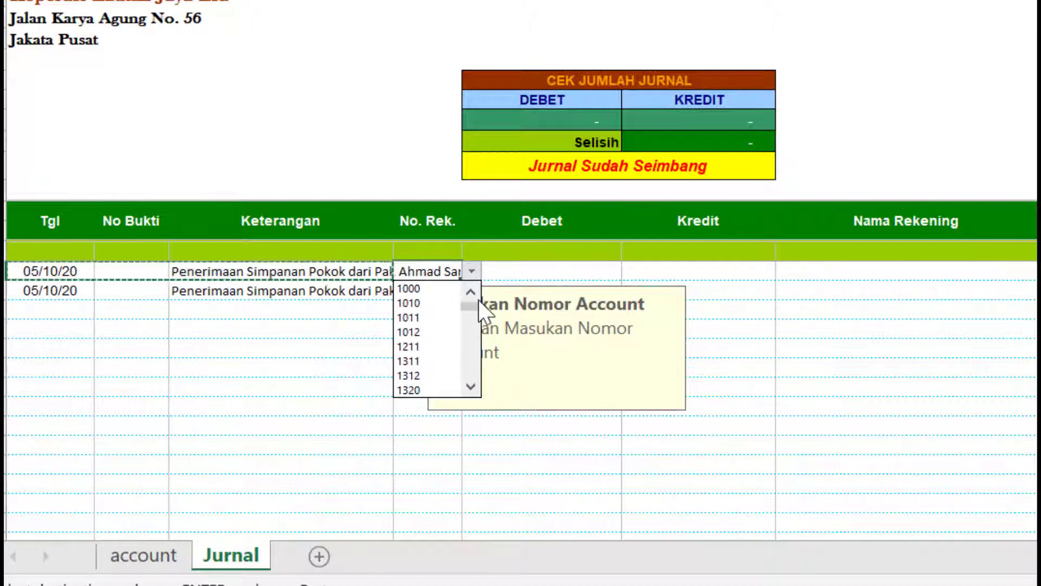
pyautogui.click(443, 301)
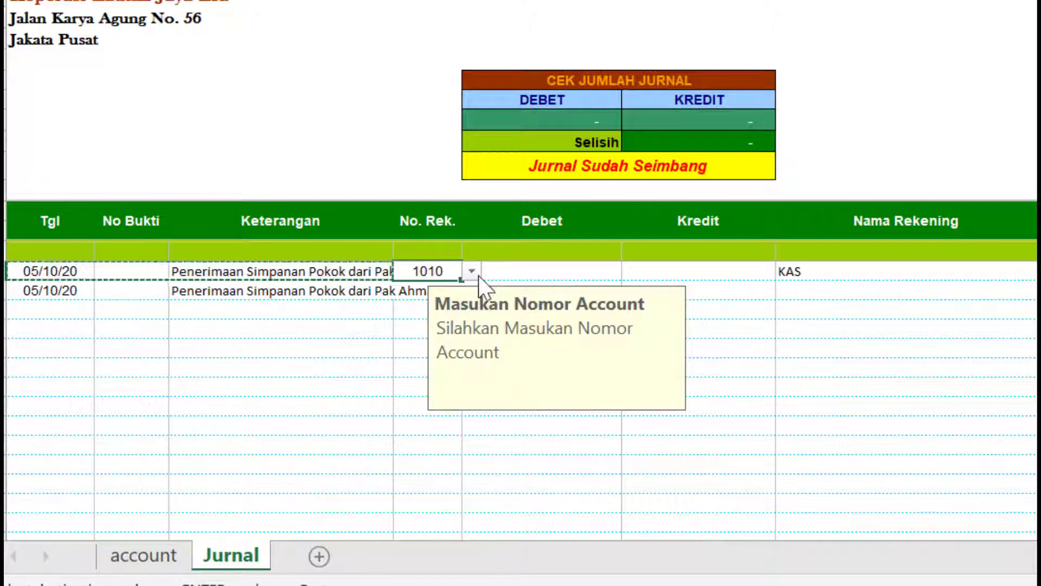
pyautogui.click(479, 276)
pyautogui.click(449, 301)
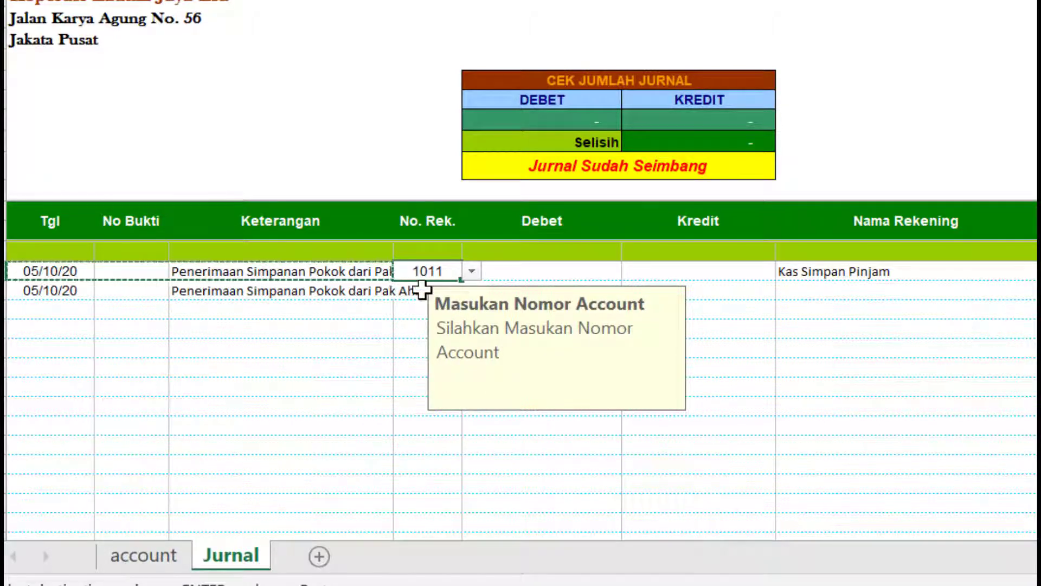
pyautogui.click(422, 290)
pyautogui.click(471, 291)
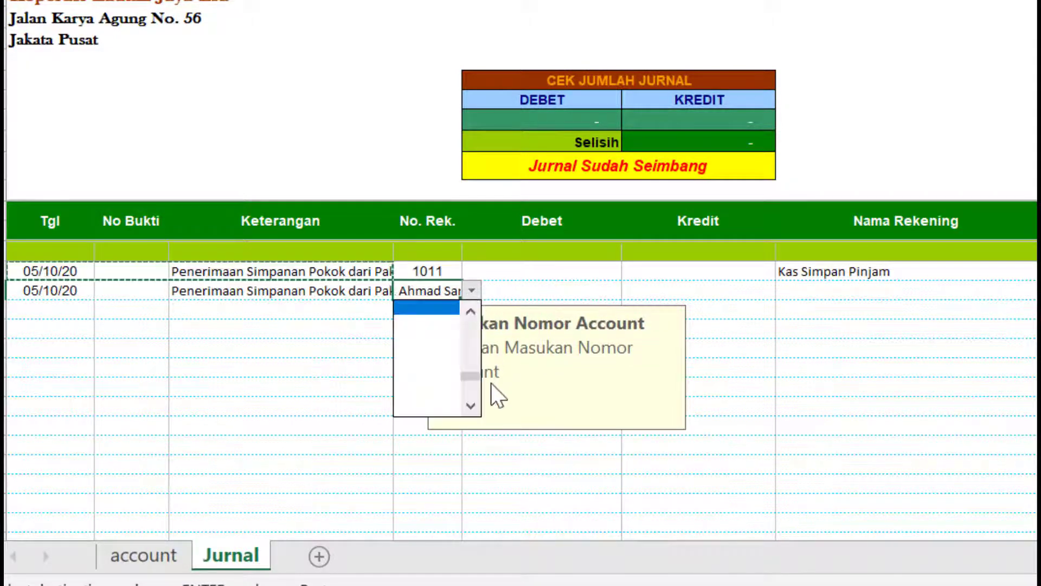
pyautogui.moveTo(470, 376); pyautogui.dragTo(475, 347)
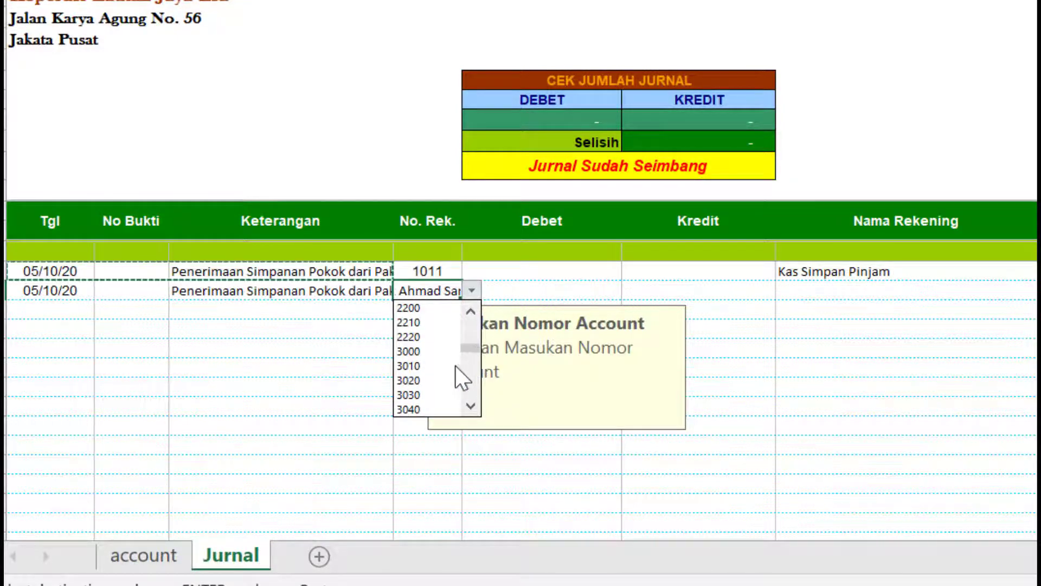
pyautogui.click(434, 372)
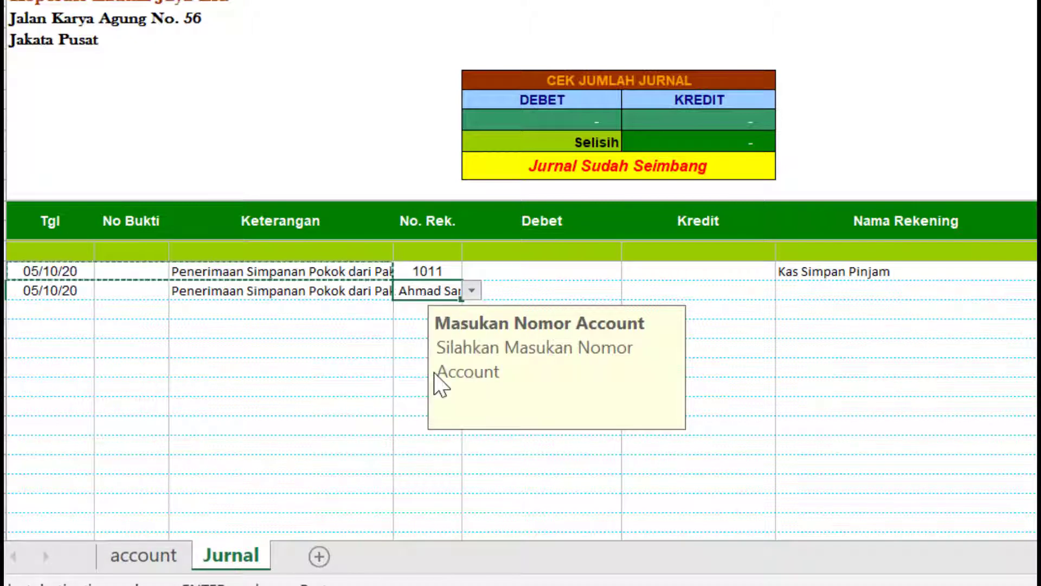
pyautogui.click(584, 276)
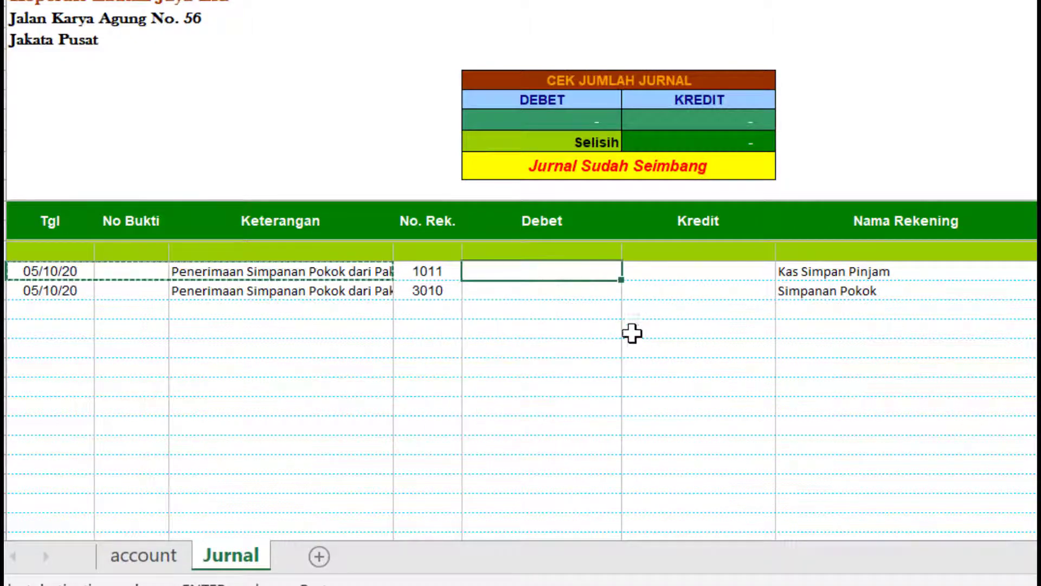
# - Enter 5.000.000 as row one's debit and row two's credit
pyautogui.write('5000')
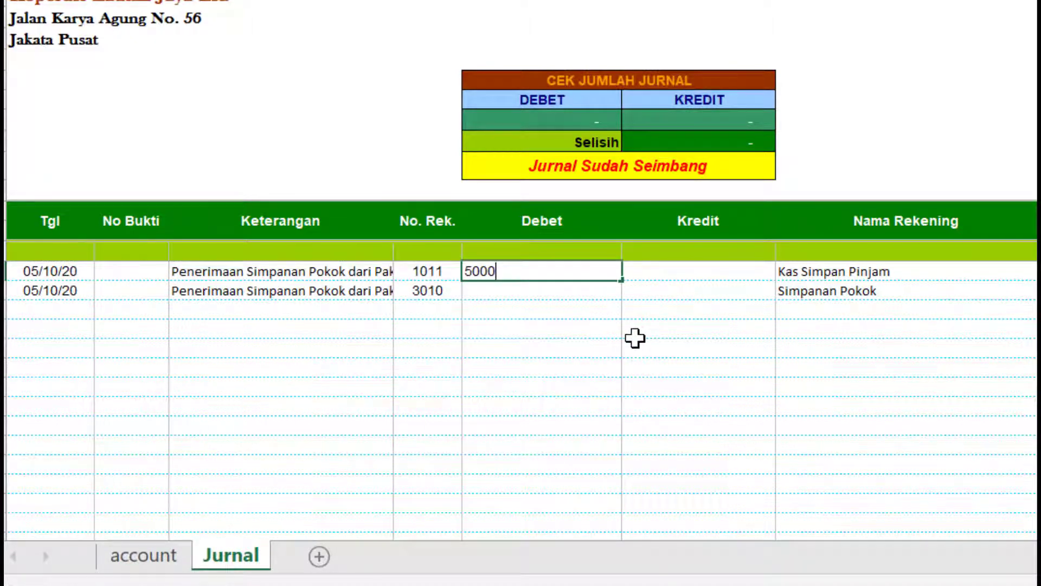
pyautogui.write('000')
pyautogui.press('Return')
pyautogui.click(754, 297)
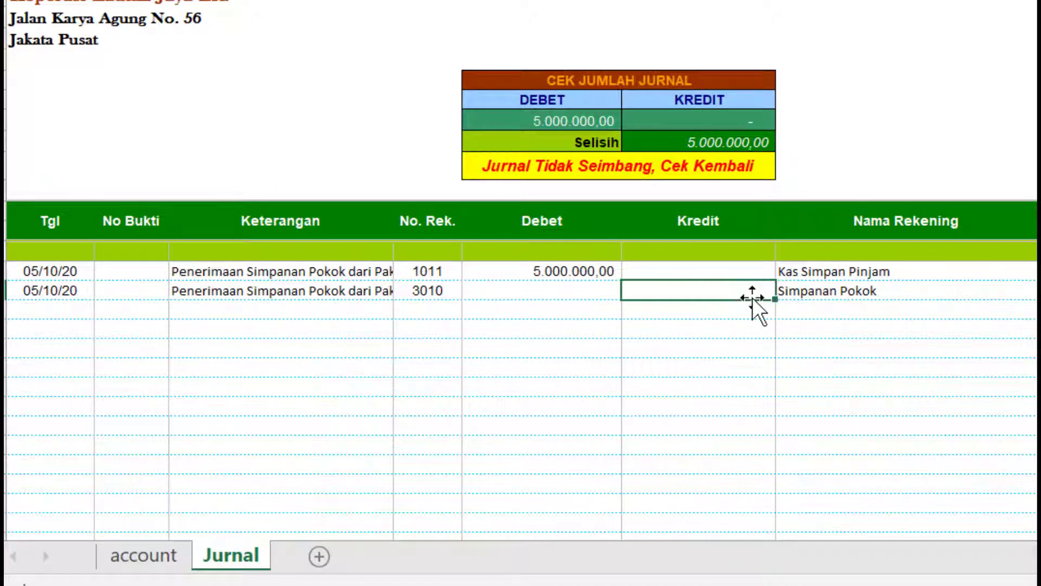
pyautogui.write('5000')
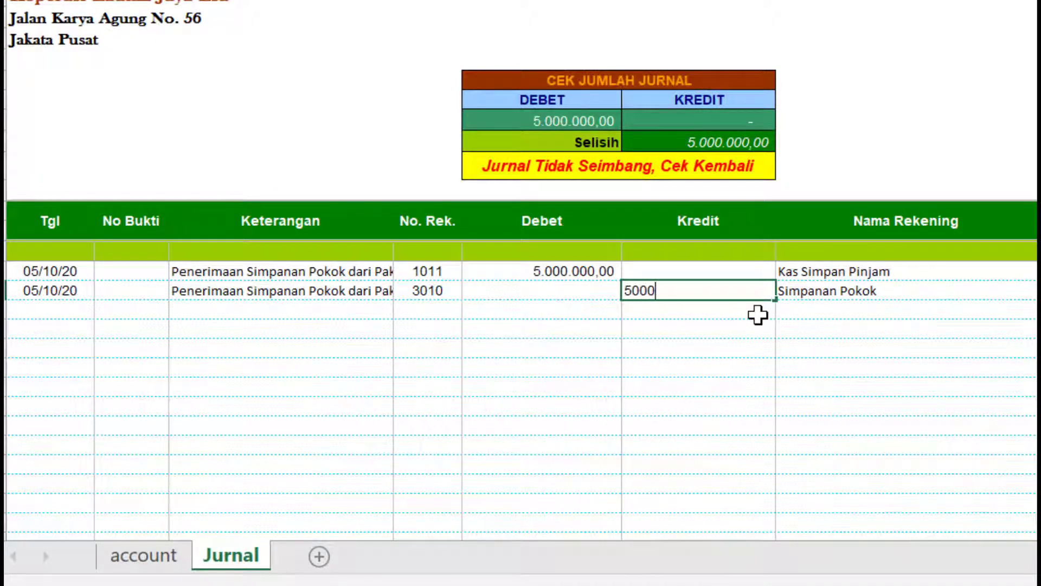
pyautogui.write('000')
pyautogui.press('Return')
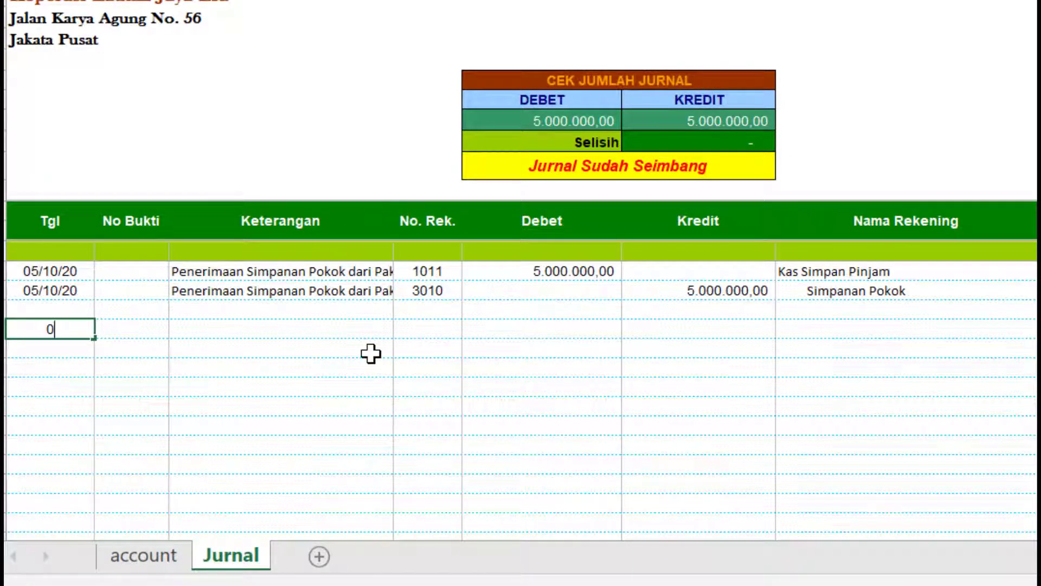
# - Add a new row dated 05/10/20 with the Pokok description changed to Simpanan Wajib
pyautogui.write('5/10/2020')
pyautogui.press('Return')
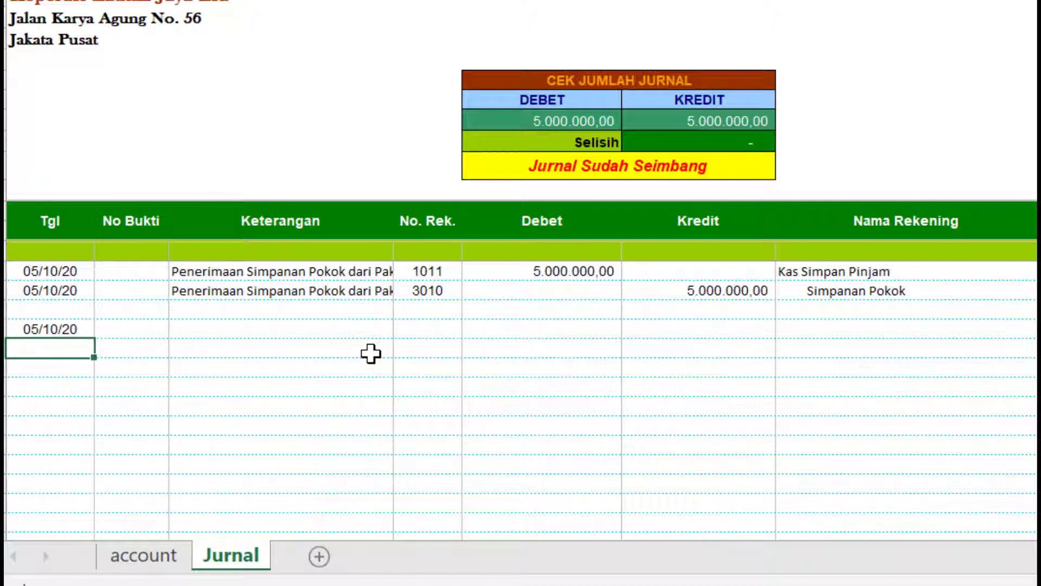
pyautogui.click(323, 295)
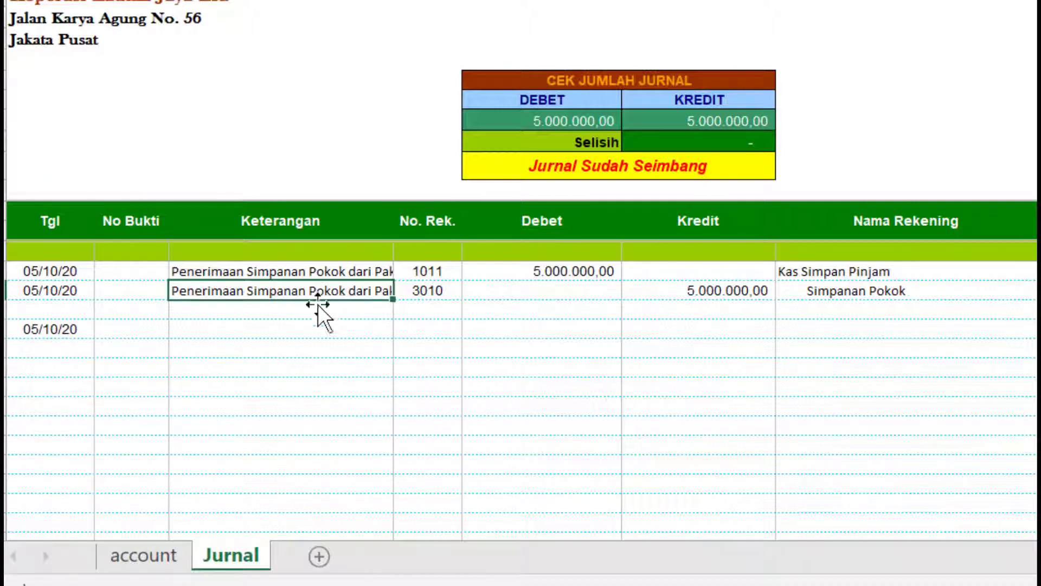
pyautogui.hotkey('ctrl', 'c')
pyautogui.click(302, 320)
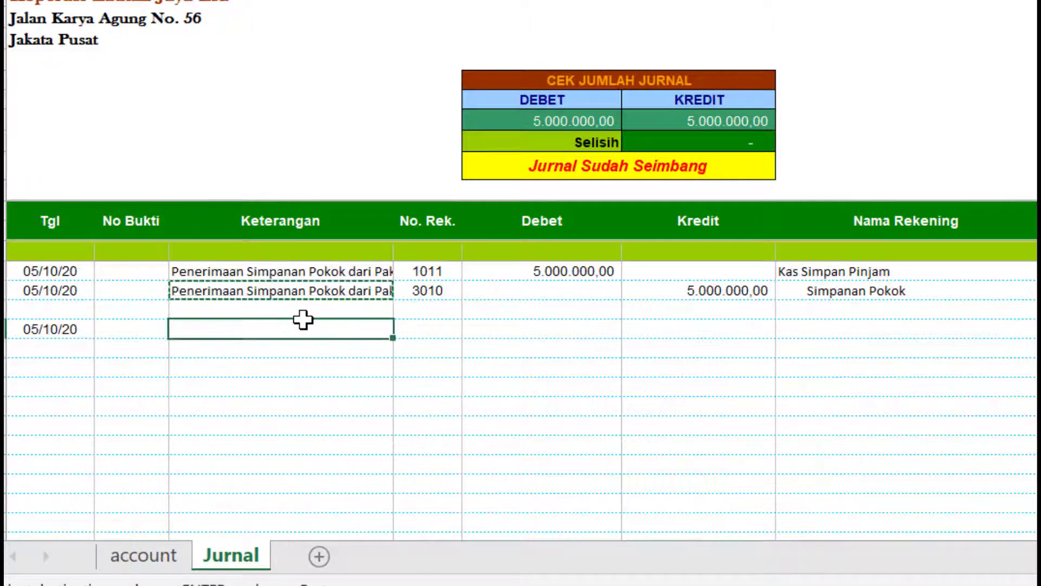
pyautogui.press('Up')
pyautogui.hotkey('ctrl', 'v')
pyautogui.press('Escape')
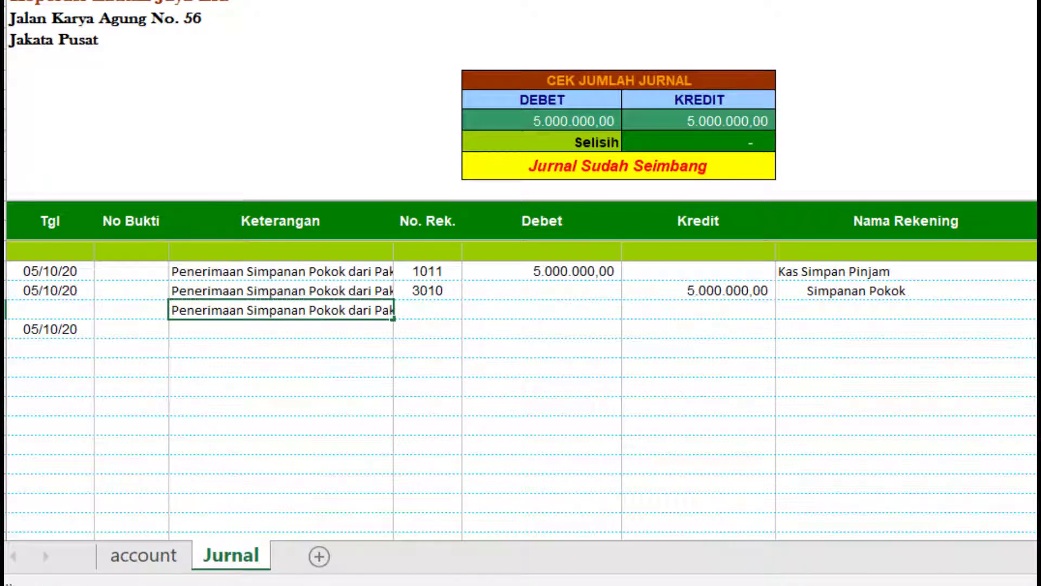
pyautogui.write('W')
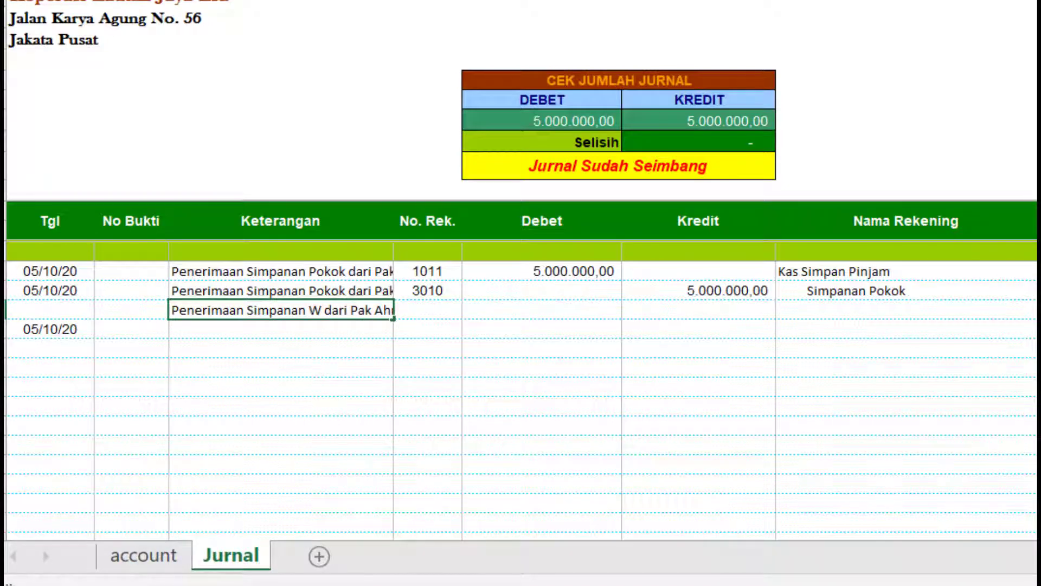
pyautogui.write('ajib')
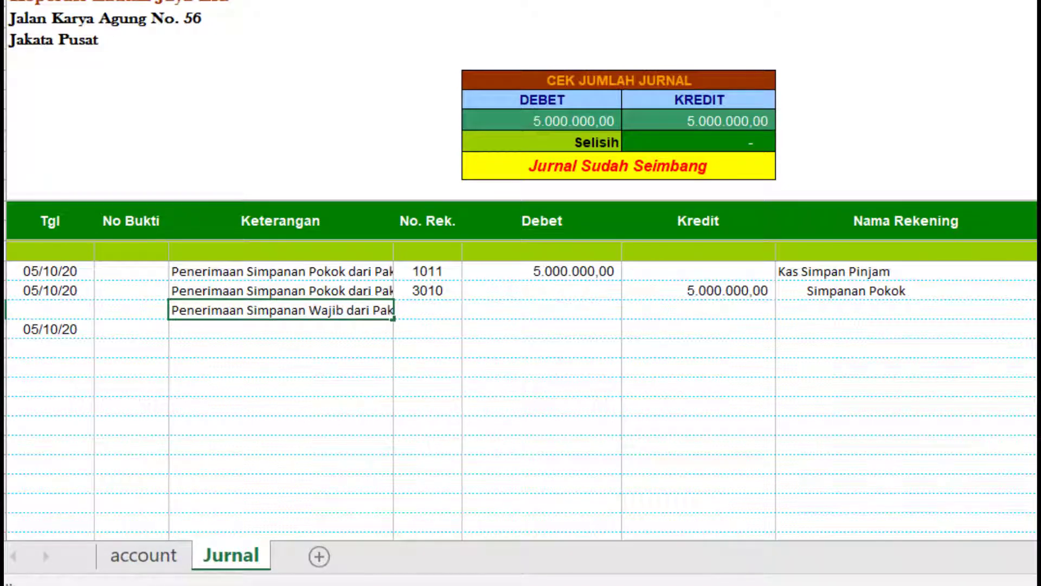
pyautogui.press('Return')
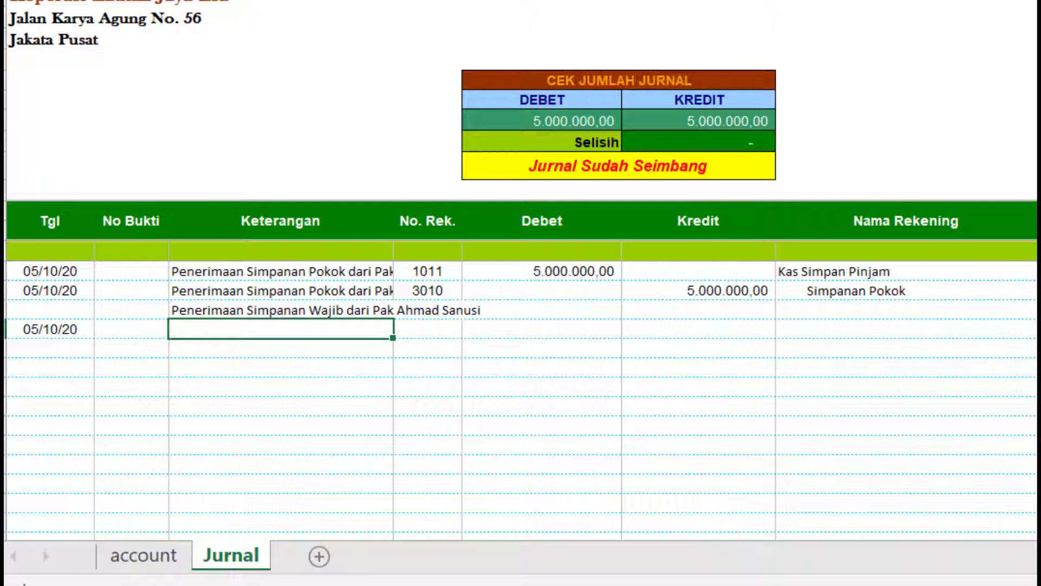
# - Copy the Simpanan Wajib description and select both description cells of the new entry
pyautogui.click(350, 310)
pyautogui.hotkey('ctrl', 'c')
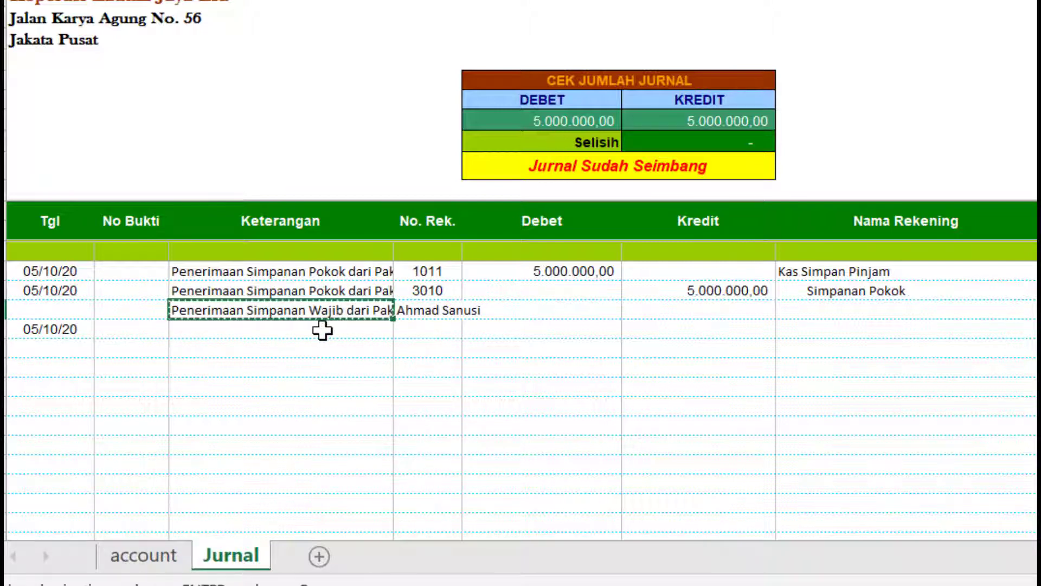
pyautogui.click(234, 329)
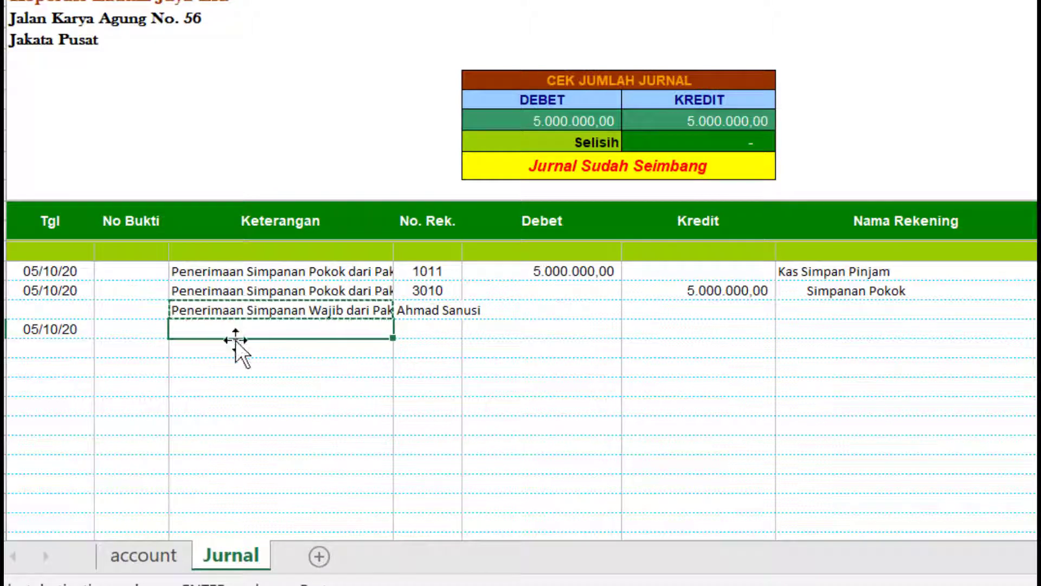
pyautogui.click(235, 347)
pyautogui.moveTo(234, 329); pyautogui.dragTo(235, 344)
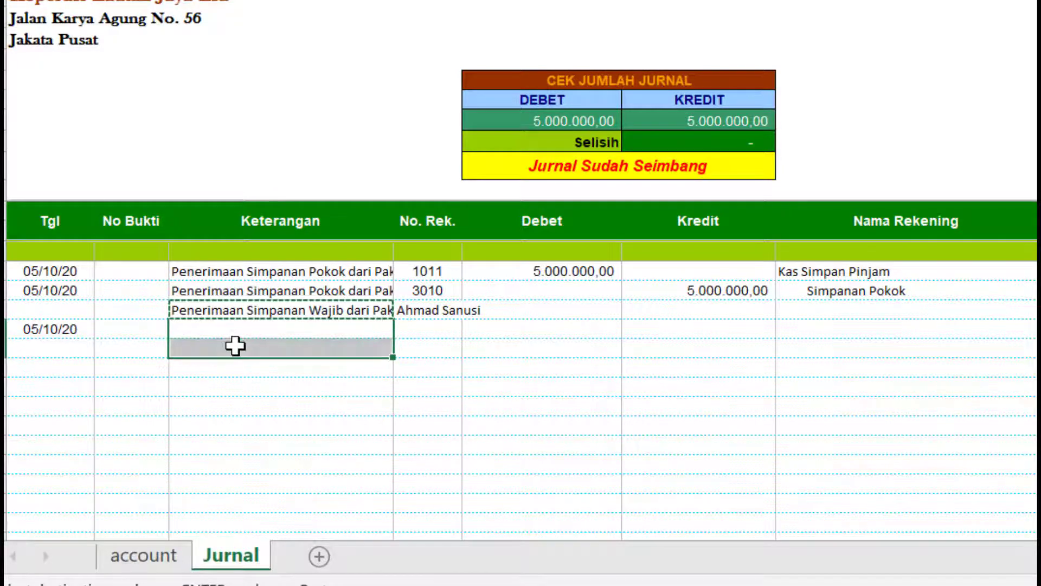
# - Paste the Simpanan Wajib description into both entry rows, clear the spacer row, and copy date 05/10/20 down
pyautogui.hotkey('ctrl', 'v')
pyautogui.click(282, 309)
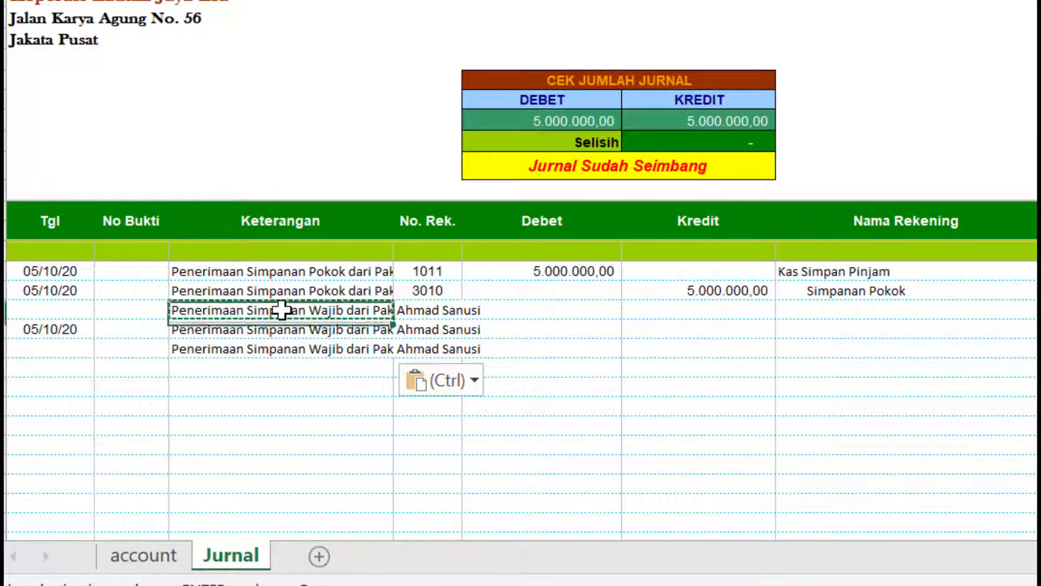
pyautogui.press('Delete')
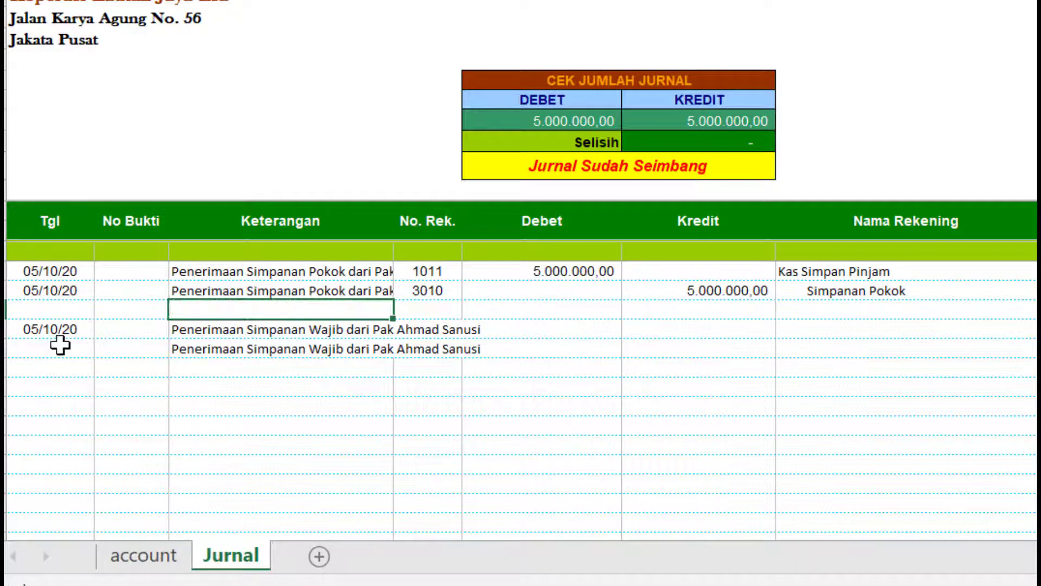
pyautogui.click(63, 328)
pyautogui.hotkey('ctrl', 'c')
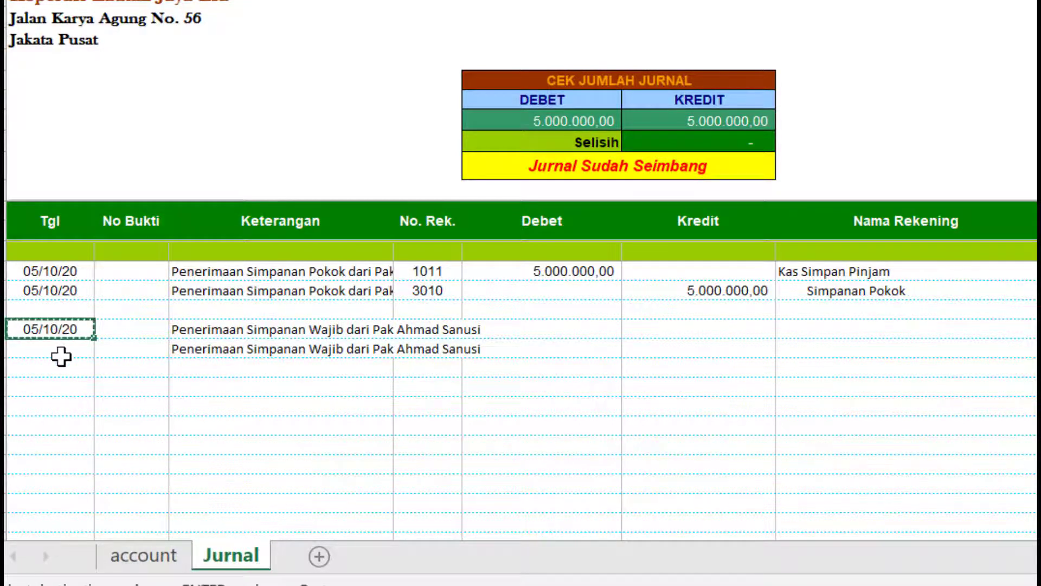
pyautogui.click(60, 356)
pyautogui.hotkey('ctrl', 'v')
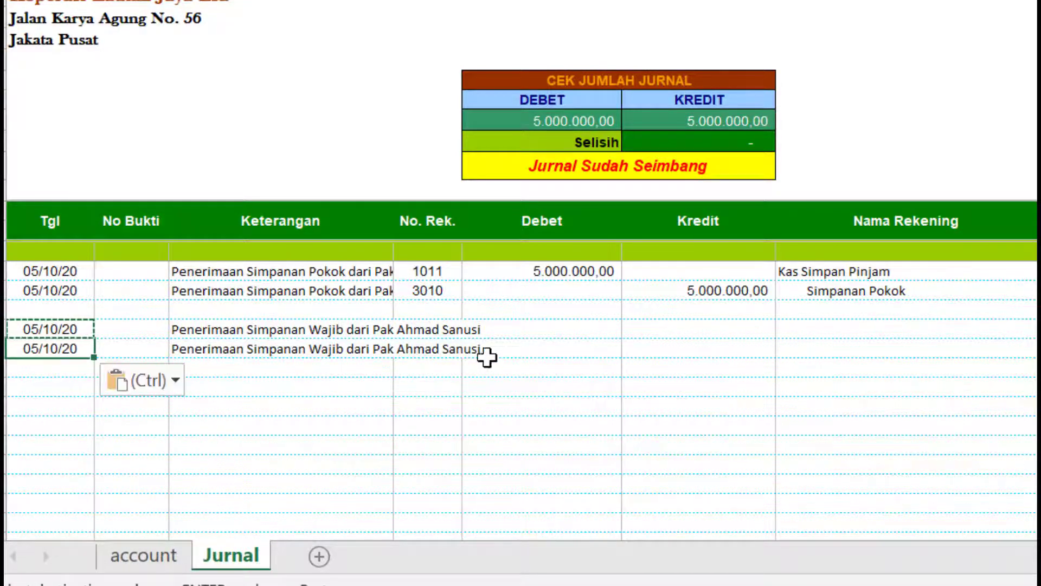
# - Assign account 1011 to the first row with a 500.000 debit
pyautogui.click(448, 332)
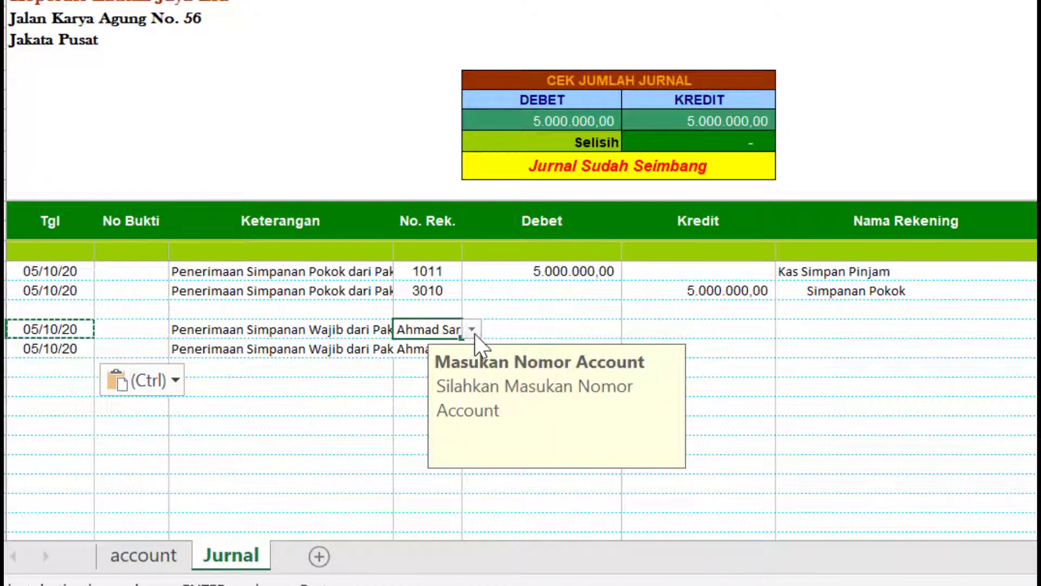
pyautogui.click(472, 329)
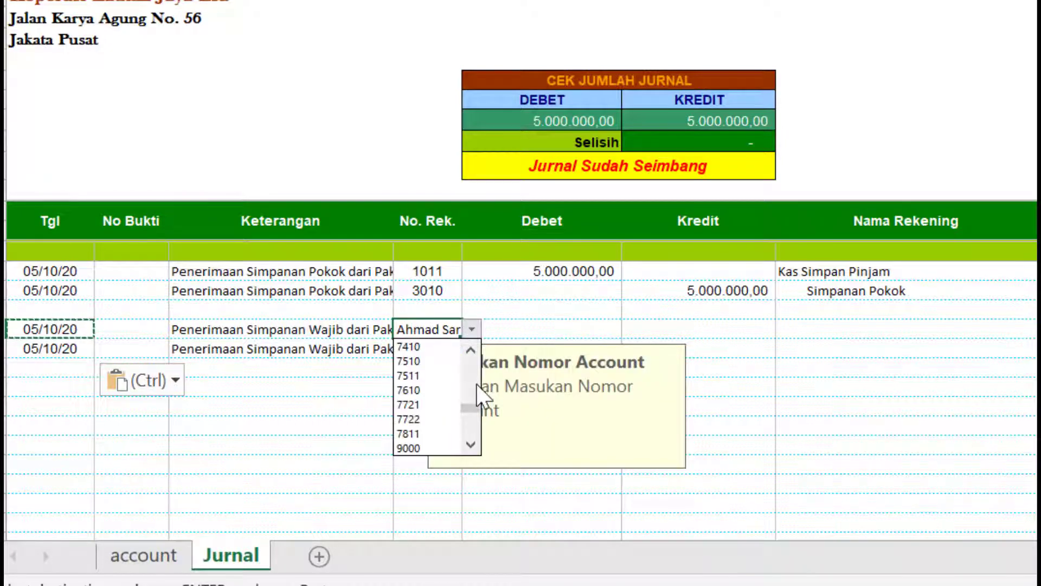
pyautogui.scroll(3, 477, 380)
pyautogui.scroll(5, 476, 374)
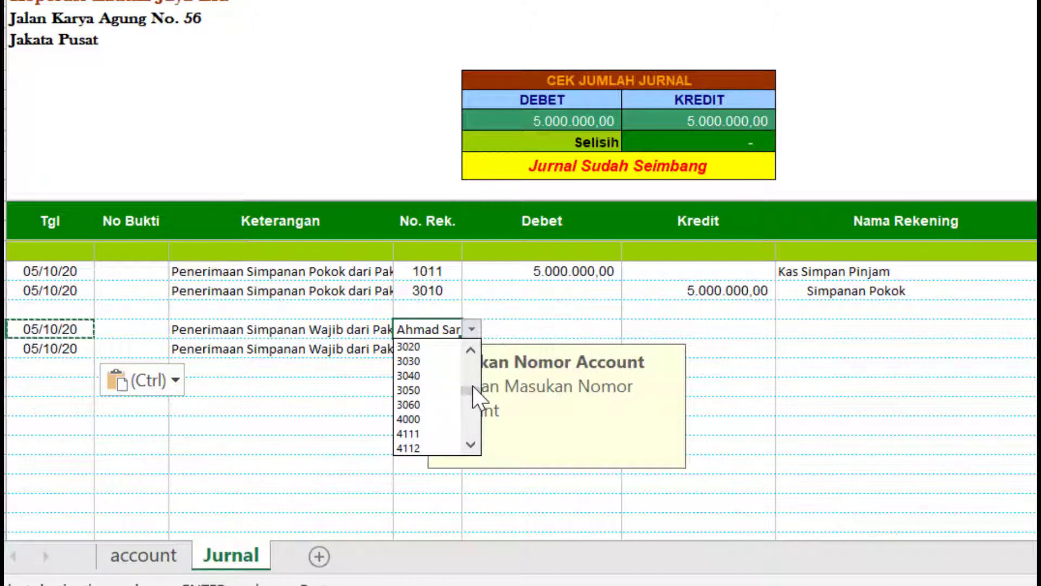
pyautogui.scroll(8, 473, 386)
pyautogui.scroll(1, 480, 374)
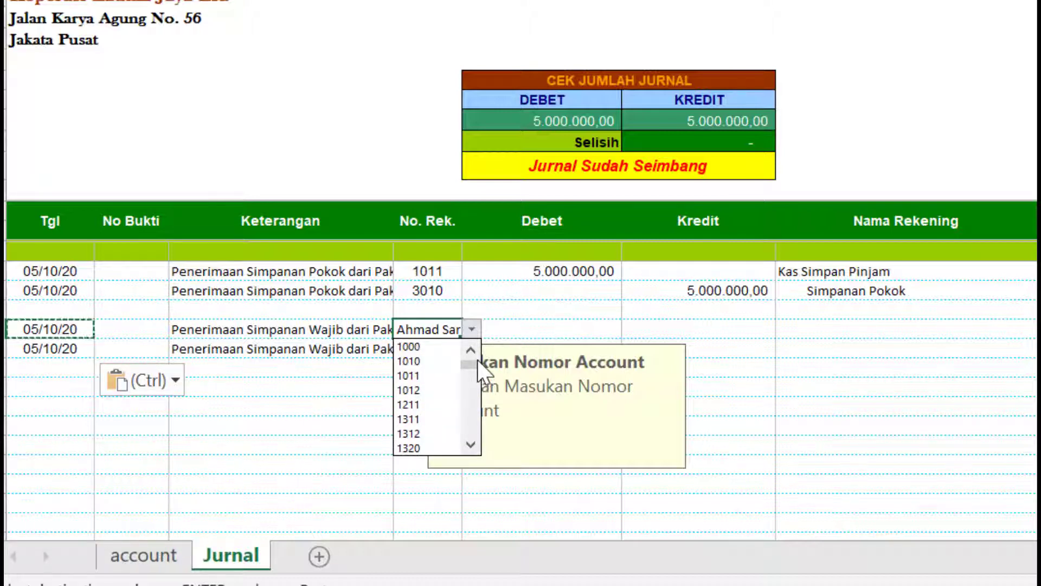
pyautogui.click(427, 376)
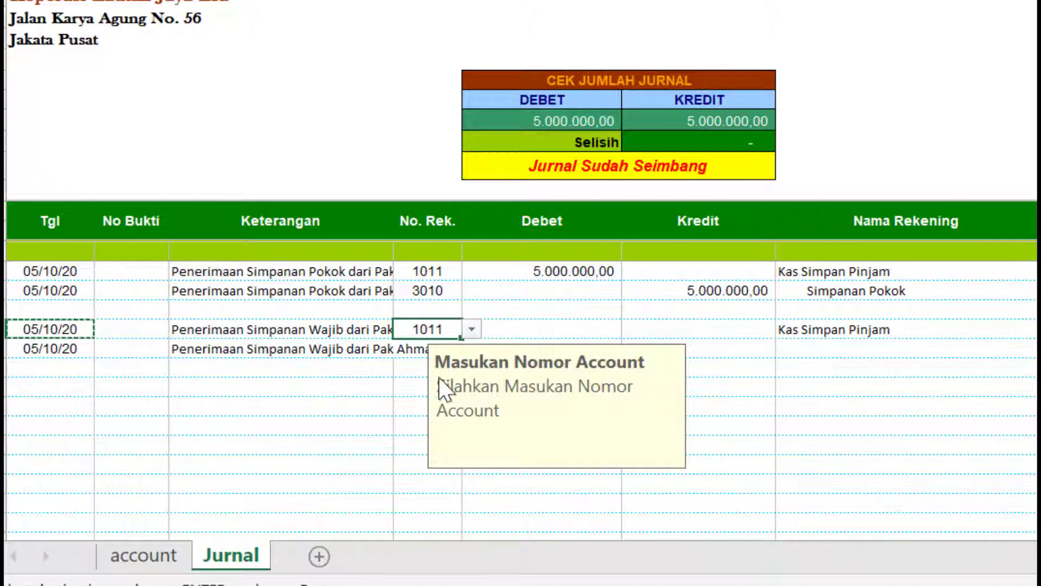
pyautogui.click(414, 350)
pyautogui.click(555, 336)
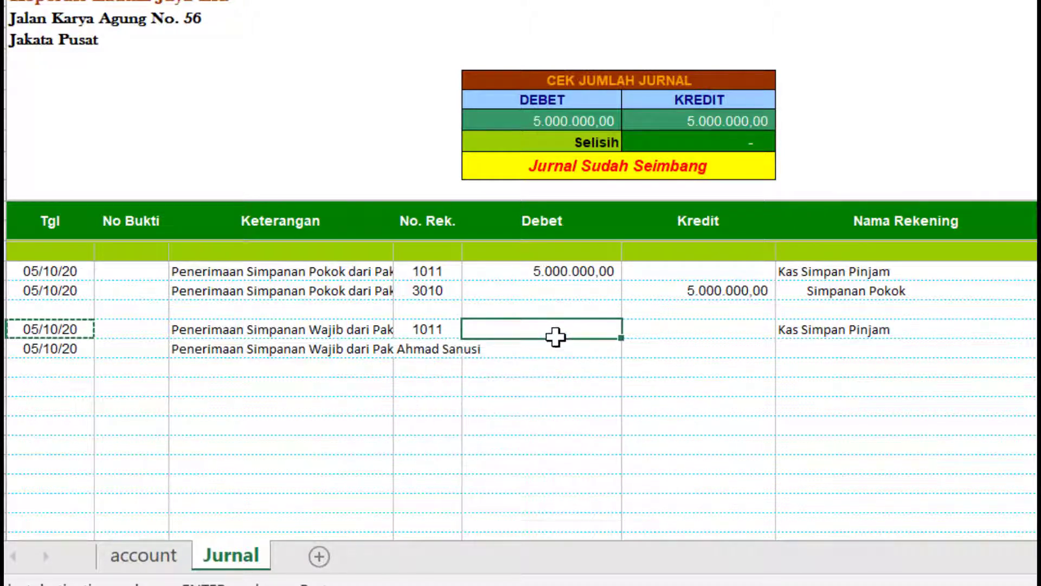
pyautogui.write('5')
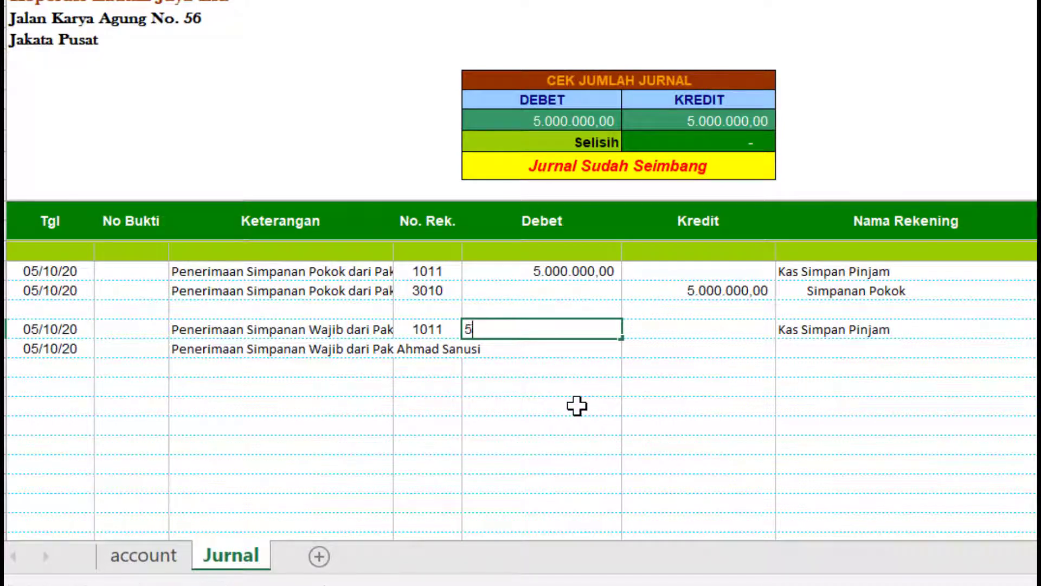
pyautogui.write('00000')
pyautogui.press('Return')
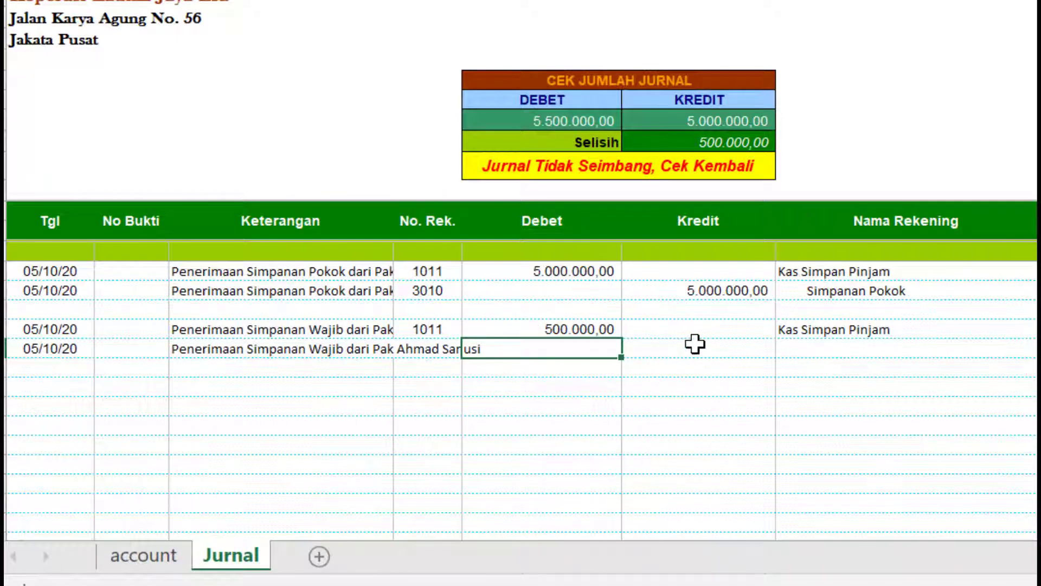
# - Assign account 3020 Simpanan Wajib to the second row with a 500.000 credit
pyautogui.click(425, 350)
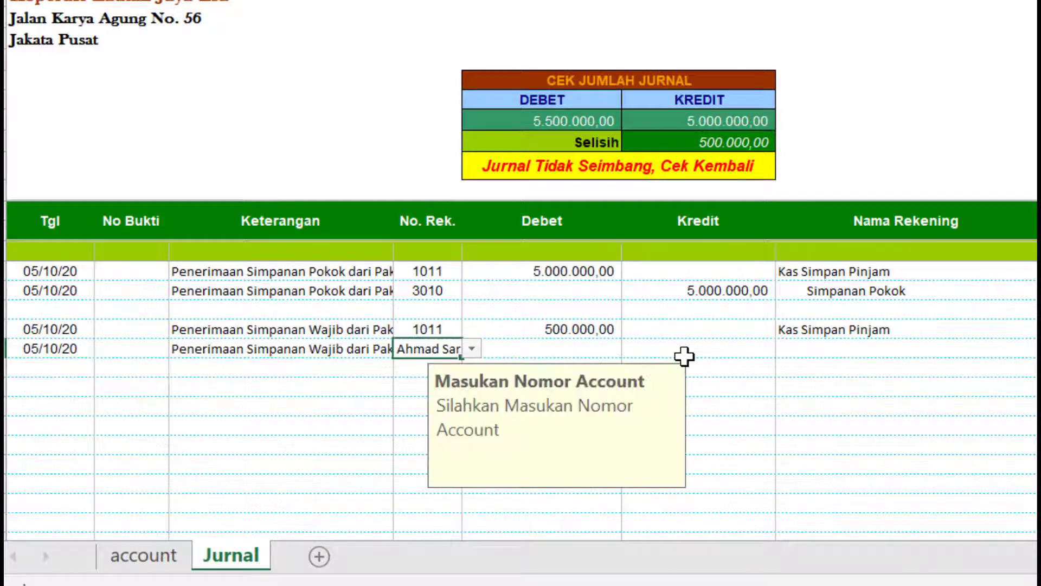
pyautogui.click(471, 349)
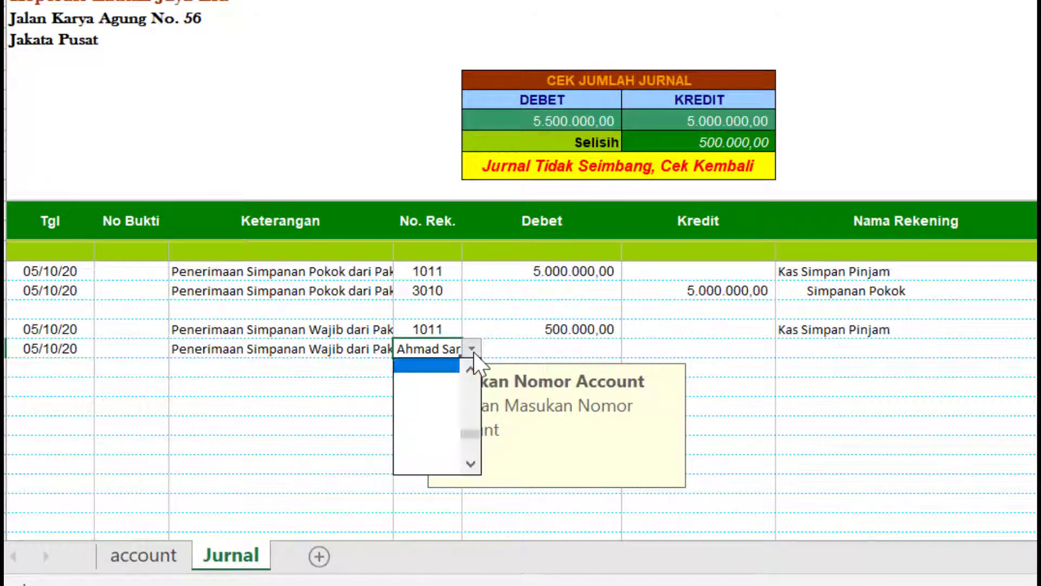
pyautogui.moveTo(474, 373); pyautogui.dragTo(474, 372)
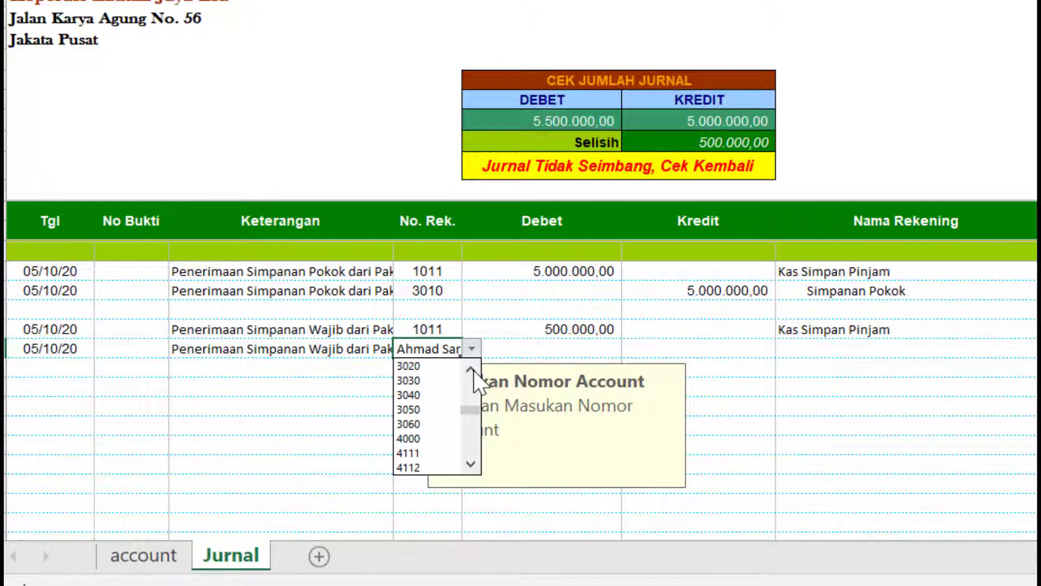
pyautogui.click(450, 365)
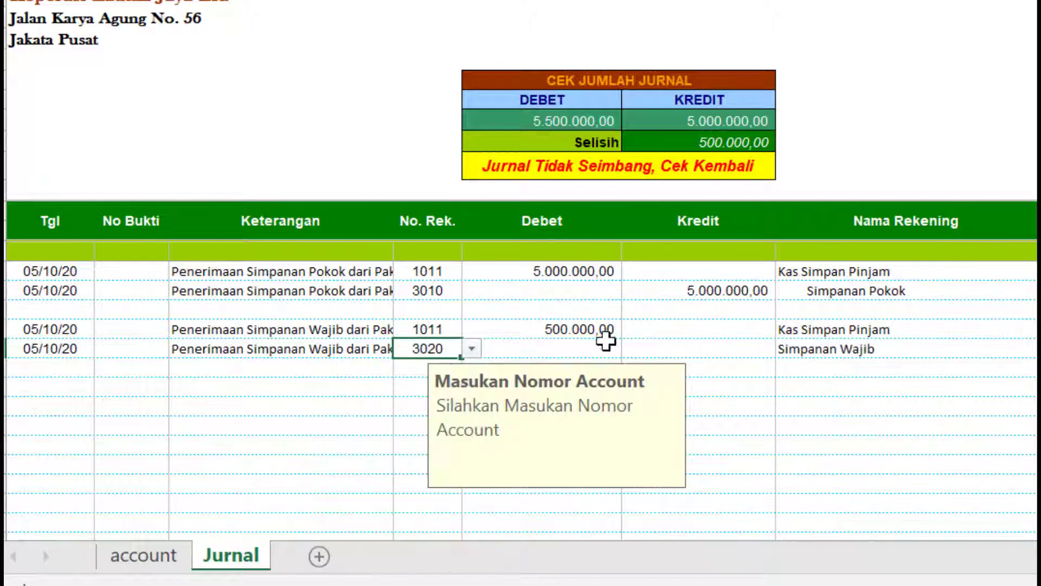
pyautogui.click(674, 345)
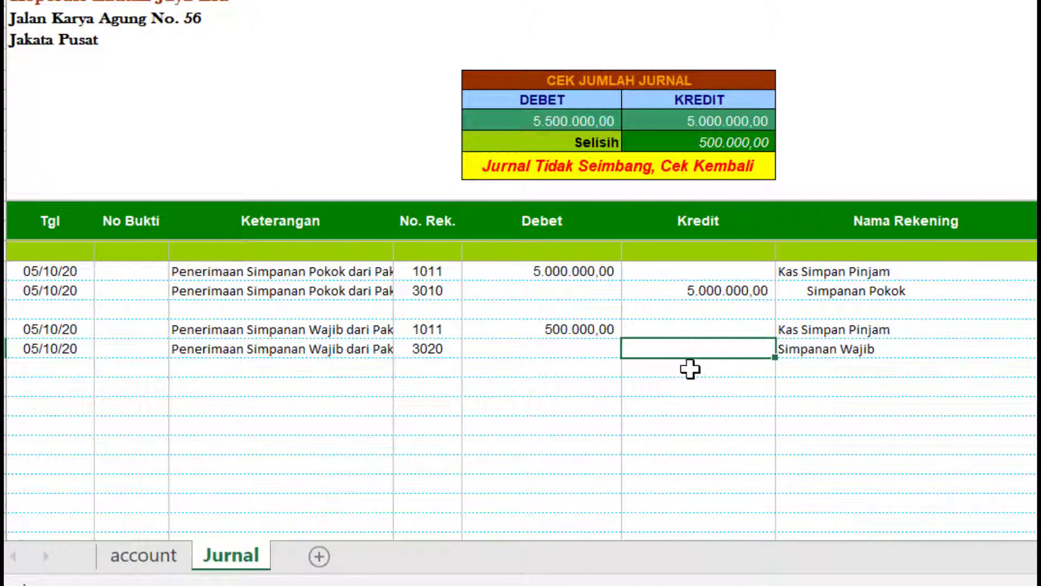
pyautogui.write('500.000')
pyautogui.press('Return')
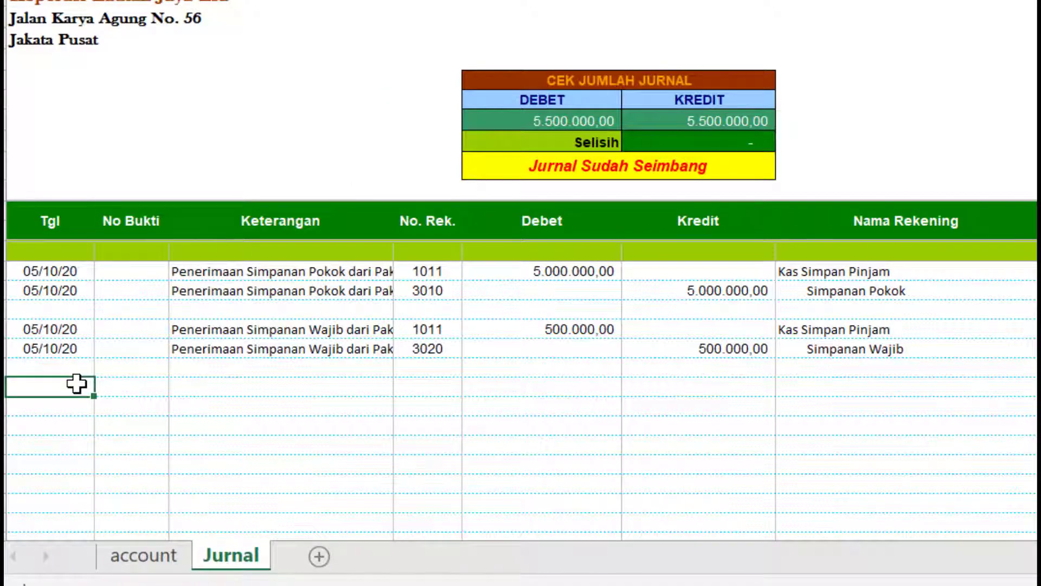
# - Copy the date and description into two new rows and change the description to Simpanan Sukarela
pyautogui.moveTo(44, 335); pyautogui.dragTo(246, 338)
pyautogui.hotkey('ctrl', 'c')
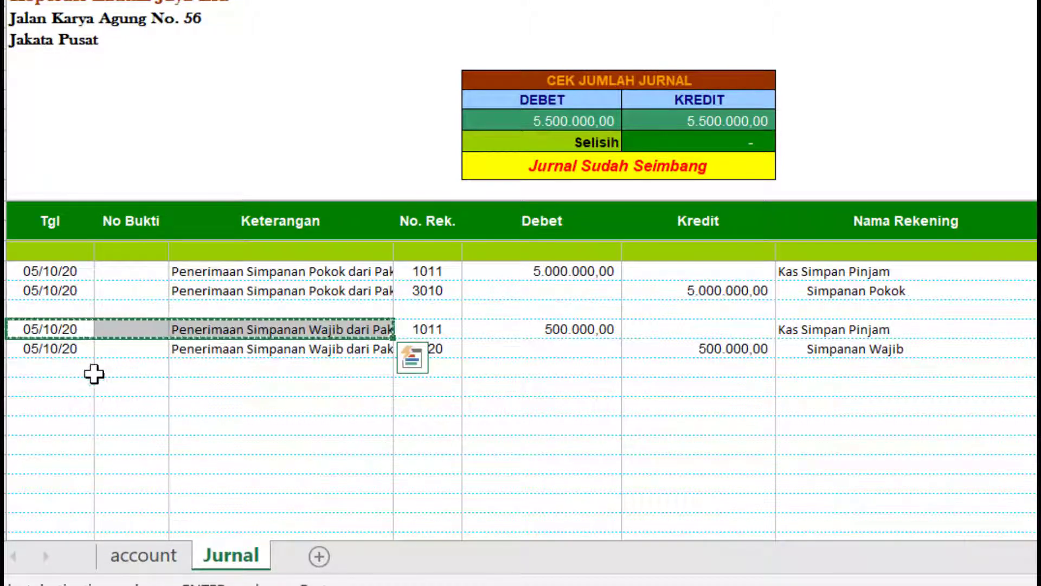
pyautogui.click(79, 382)
pyautogui.hotkey('ctrl', 'v')
pyautogui.press('ctrl')
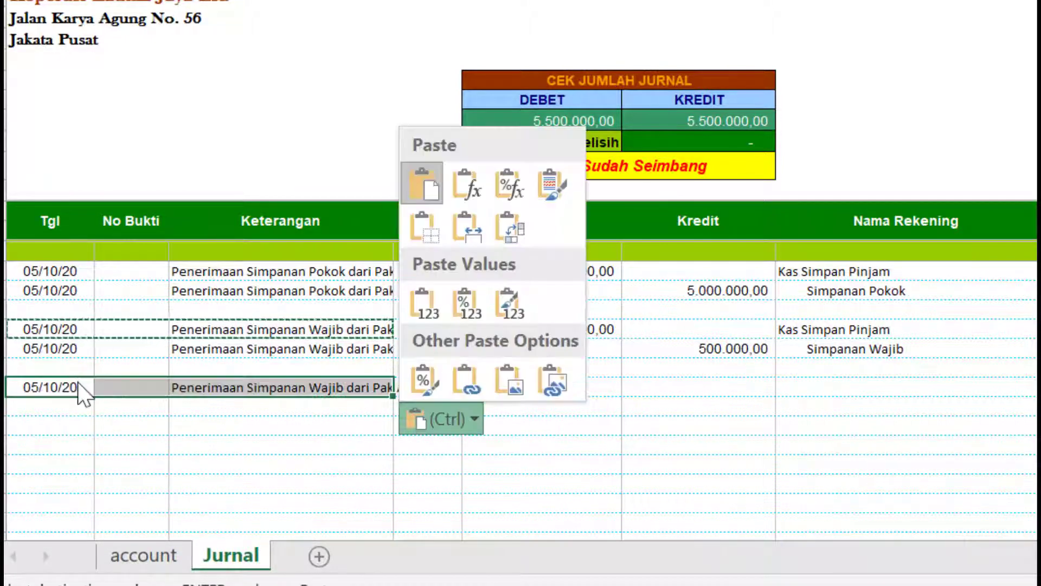
pyautogui.click(73, 402)
pyautogui.click(73, 405)
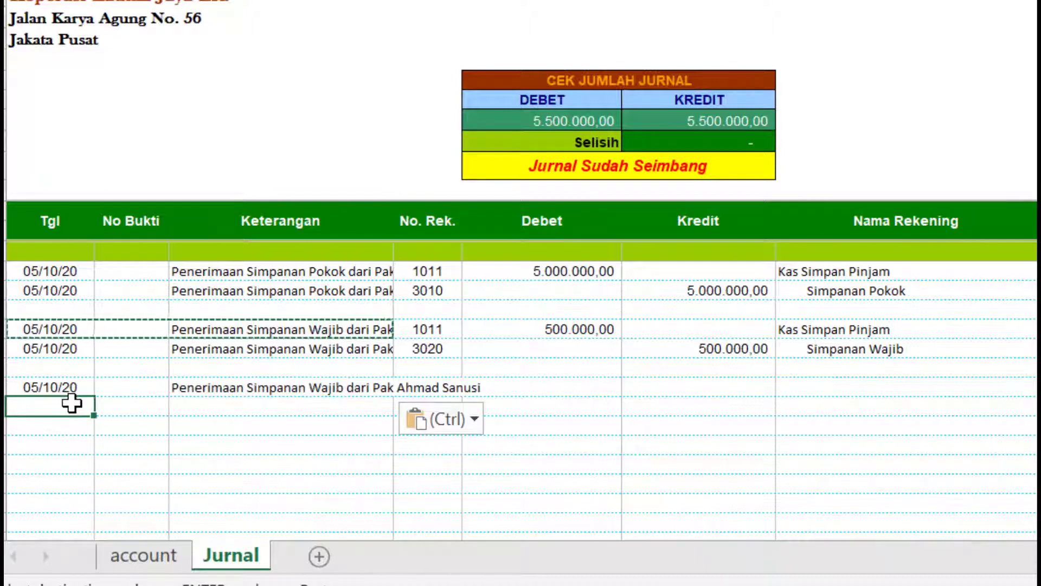
pyautogui.hotkey('ctrl', 'v')
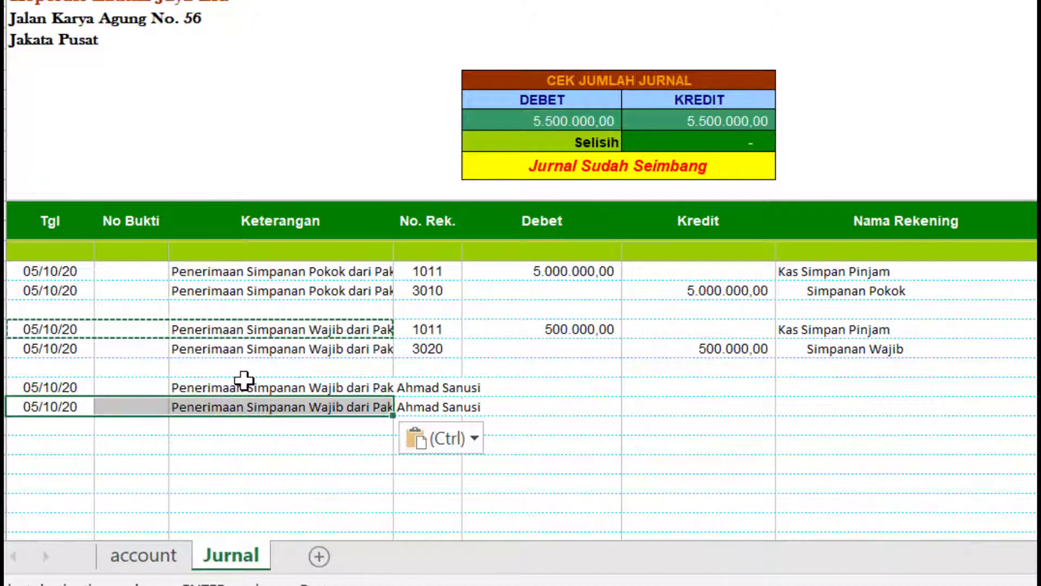
pyautogui.click(242, 382)
pyautogui.press('F2')
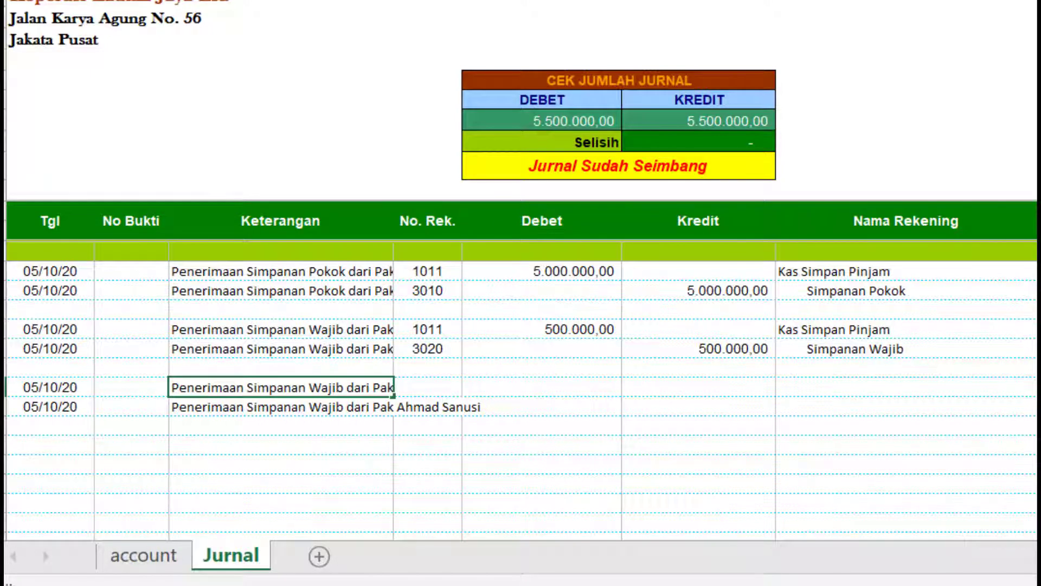
pyautogui.write('S')
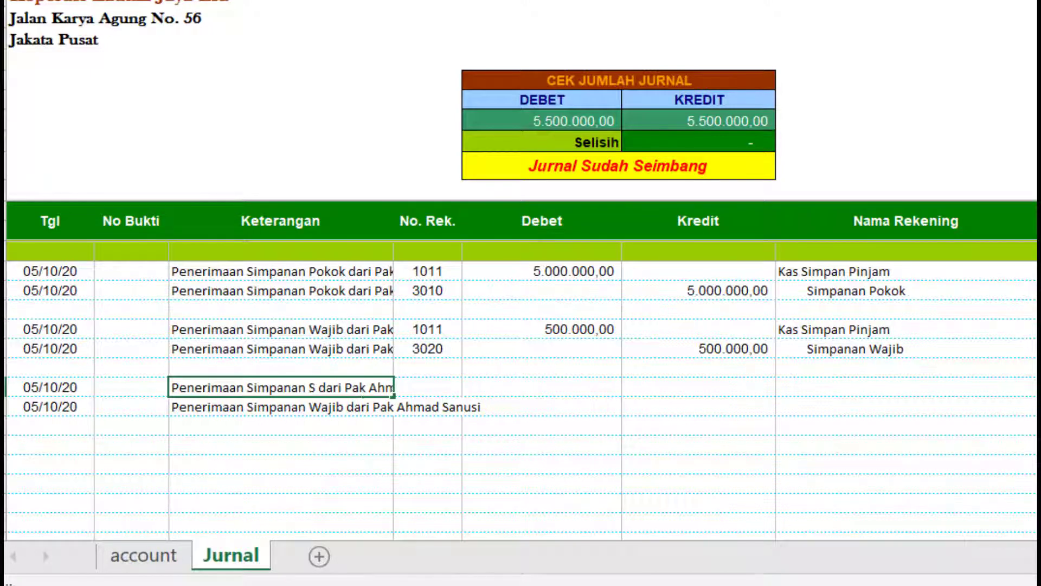
pyautogui.write('ukarela')
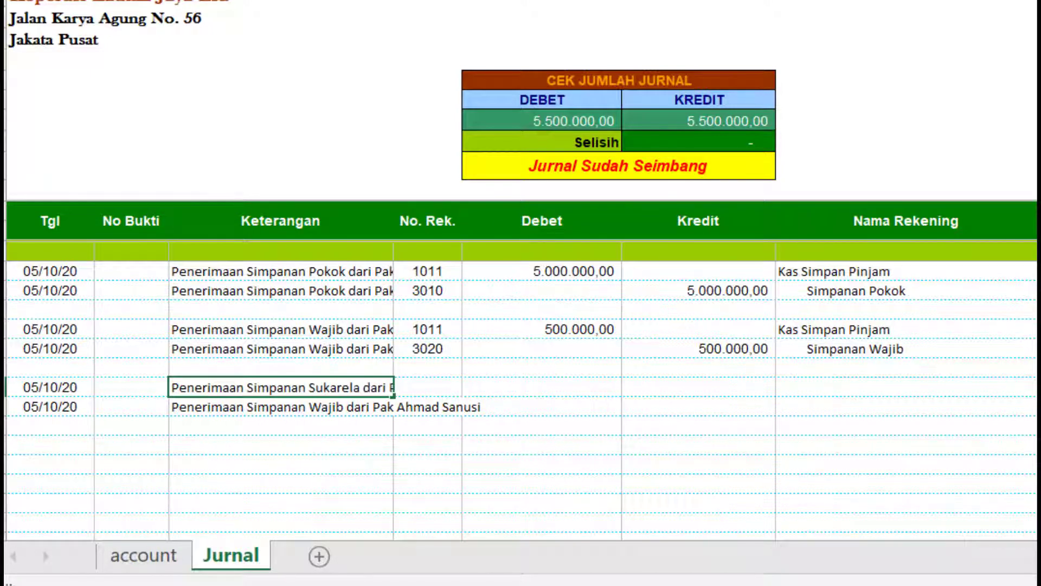
pyautogui.press('Return')
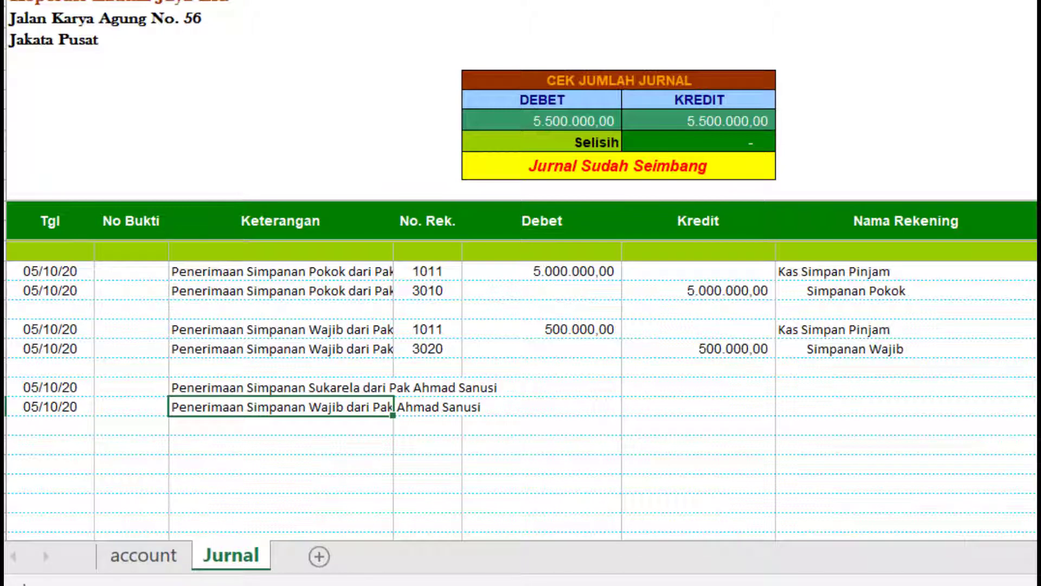
pyautogui.click(373, 386)
pyautogui.moveTo(393, 402); pyautogui.dragTo(391, 415)
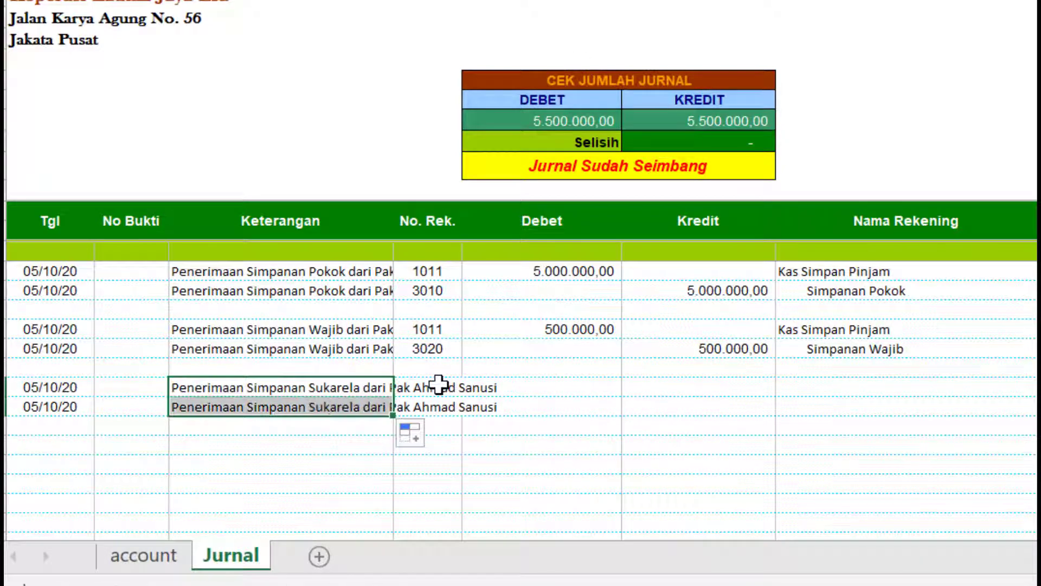
# - Assign account 1011 Kas Simpan Pinjam to the debit row and 2111 Simpanan Sukarela to the credit row
pyautogui.click(437, 387)
pyautogui.click(471, 387)
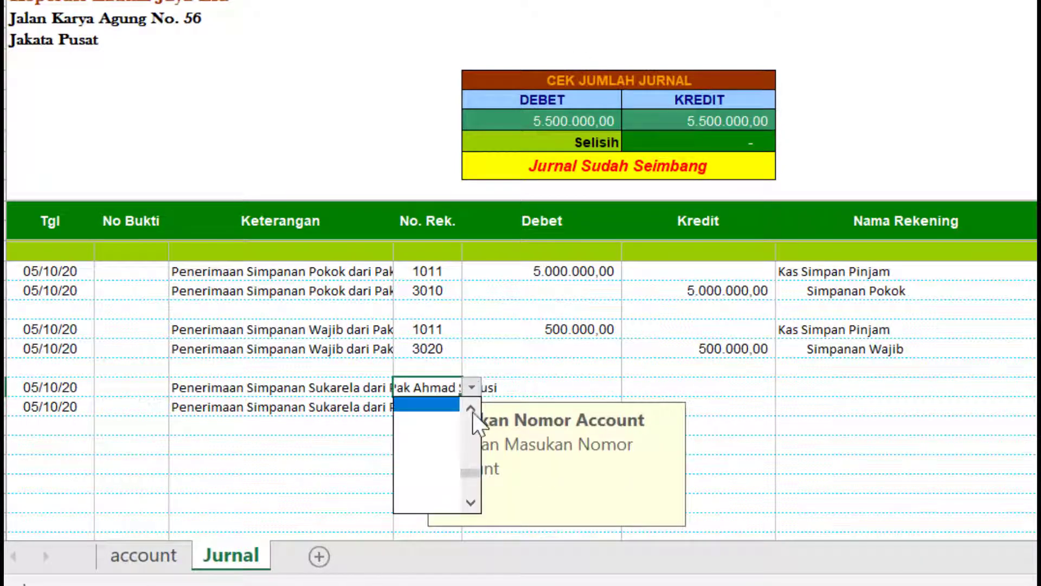
pyautogui.moveTo(476, 475); pyautogui.dragTo(478, 426)
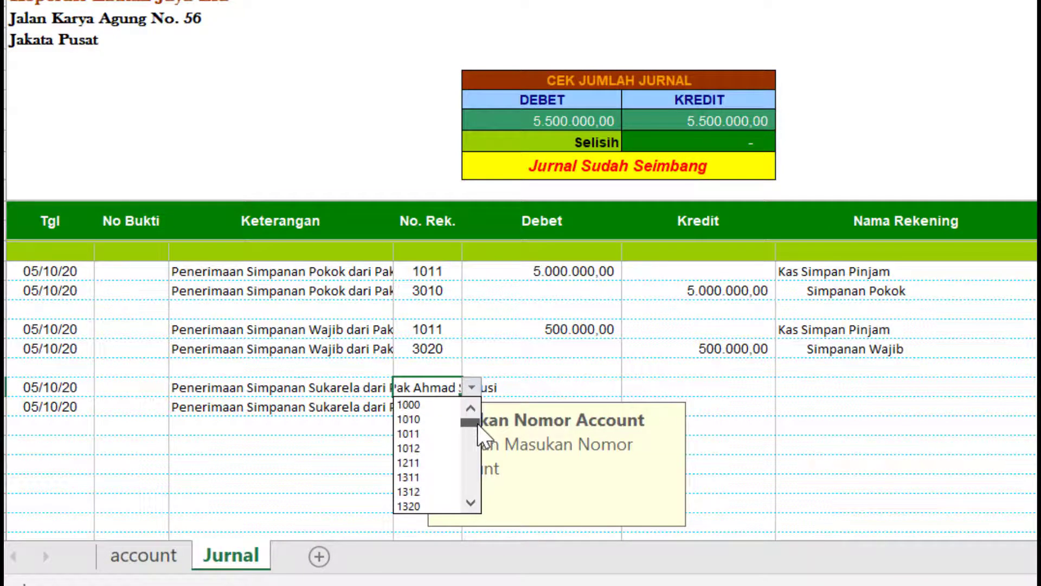
pyautogui.click(429, 433)
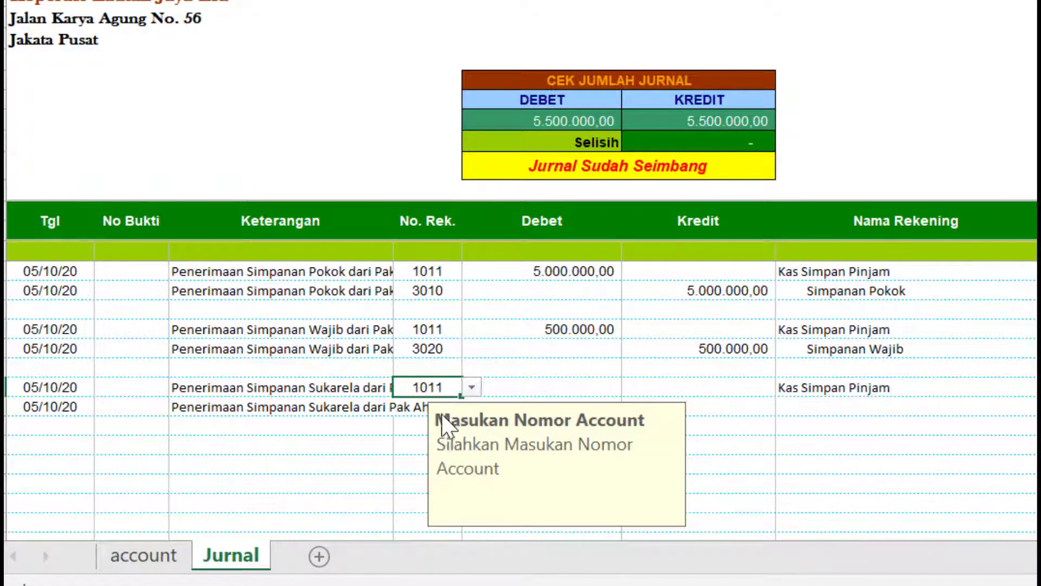
pyautogui.click(410, 404)
pyautogui.click(472, 407)
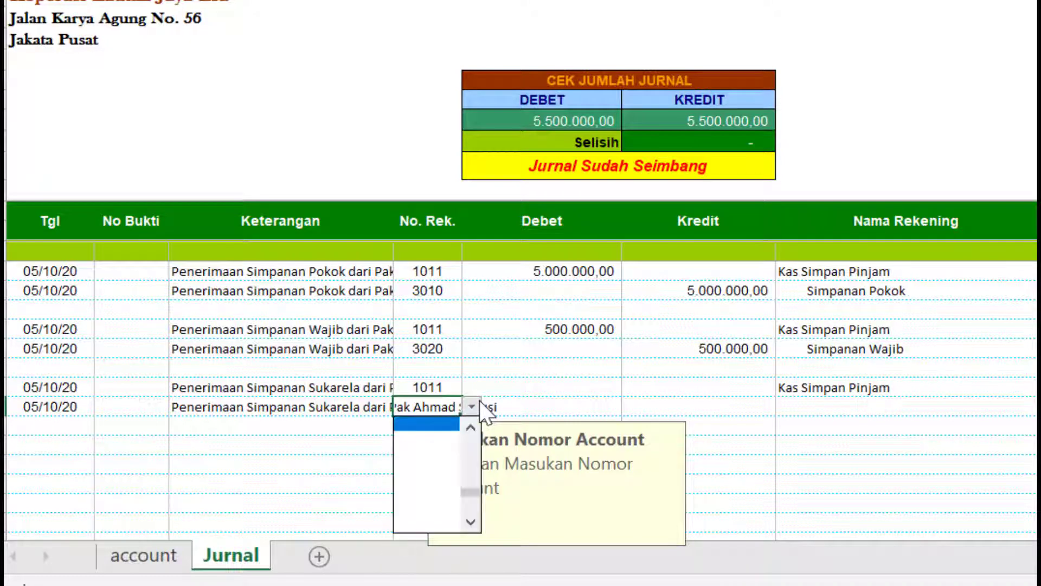
pyautogui.moveTo(470, 492); pyautogui.dragTo(473, 450)
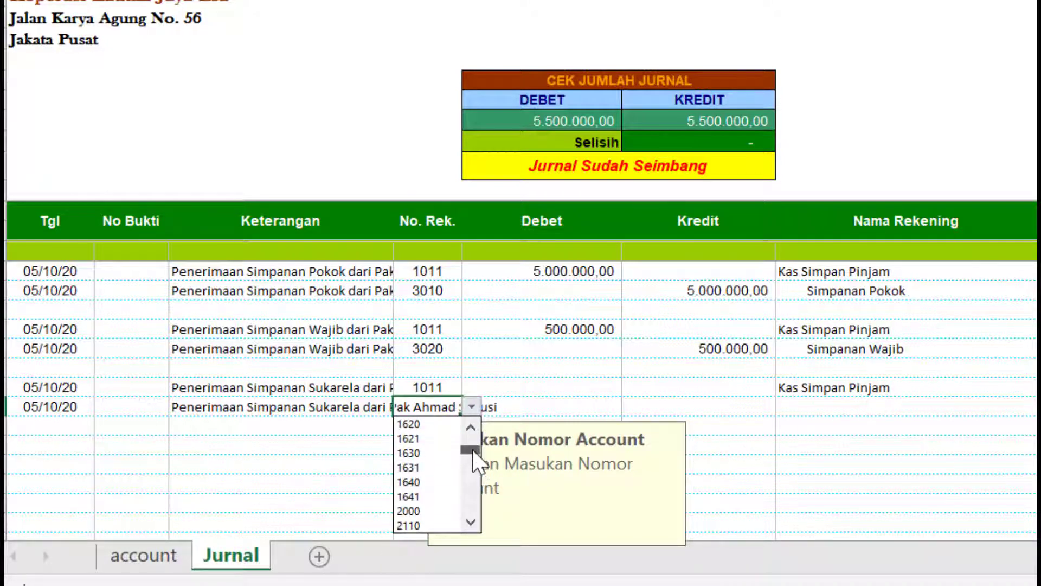
pyautogui.click(474, 524)
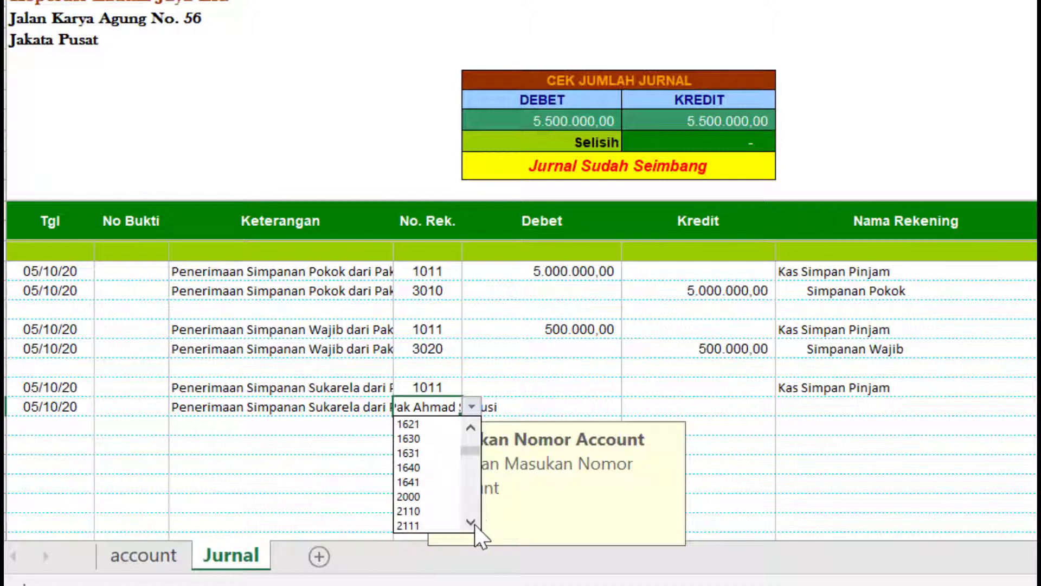
pyautogui.click(474, 524)
pyautogui.click(412, 511)
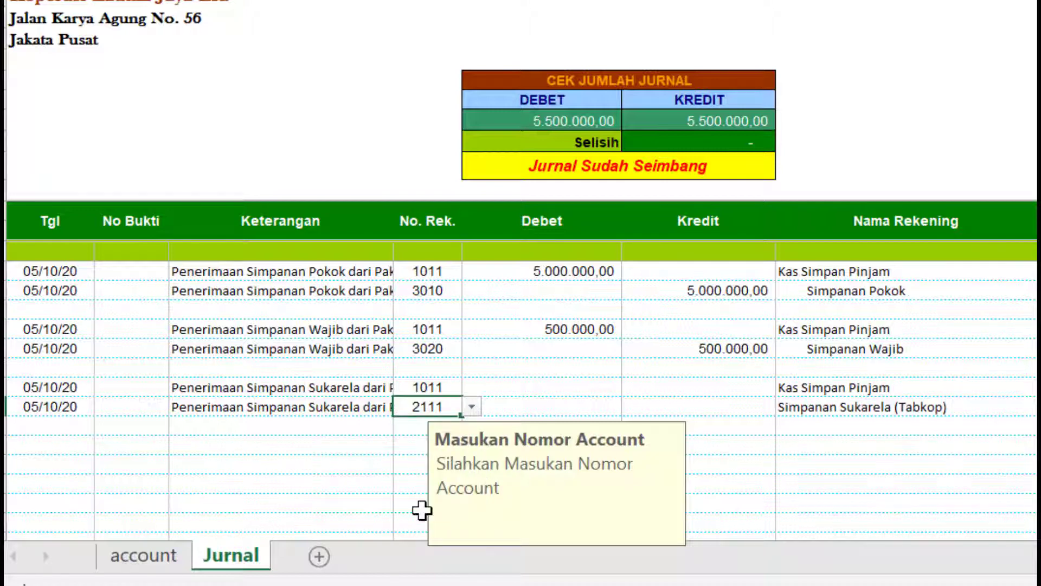
# - Enter 1.000.000 as the 1011 row's debit and the 2111 row's credit
pyautogui.click(601, 380)
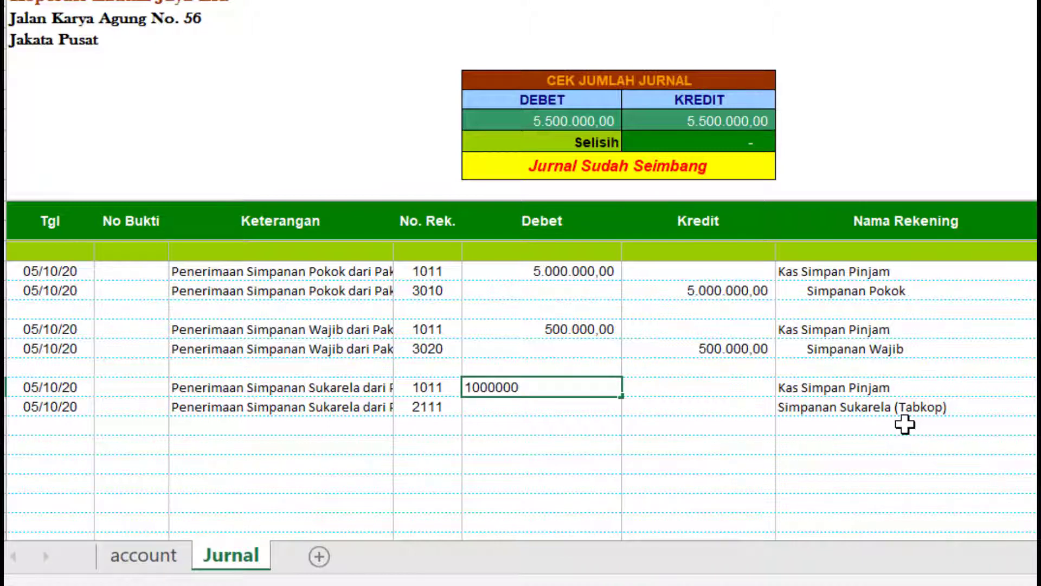
pyautogui.press('Return')
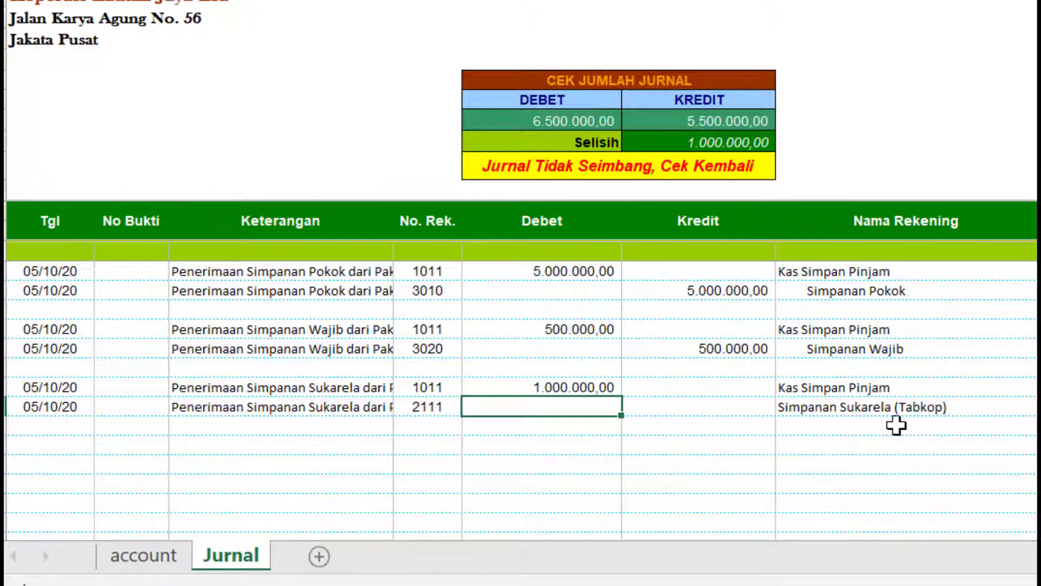
pyautogui.click(734, 410)
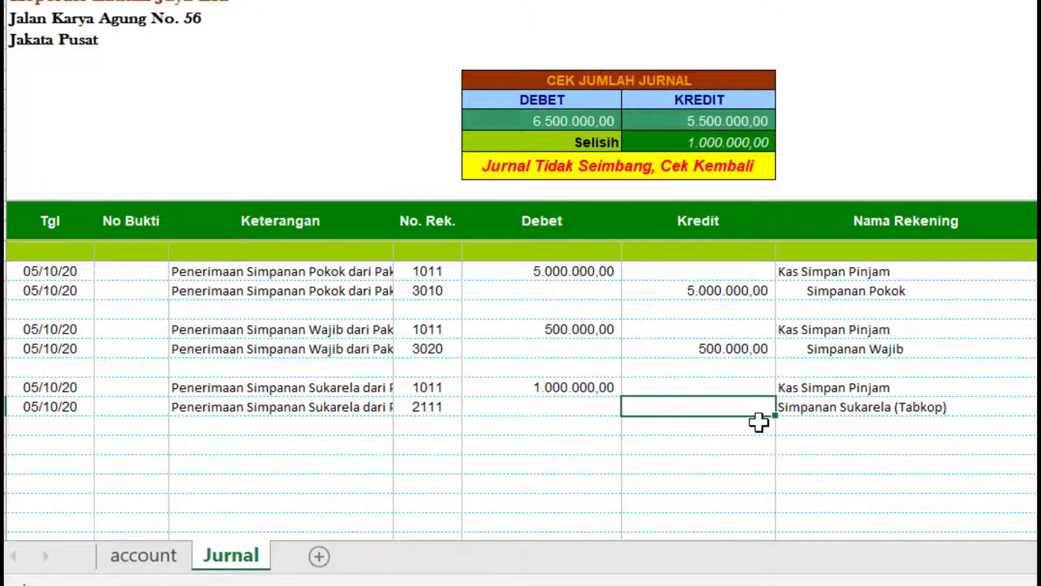
pyautogui.write('1000000')
pyautogui.press('Return')
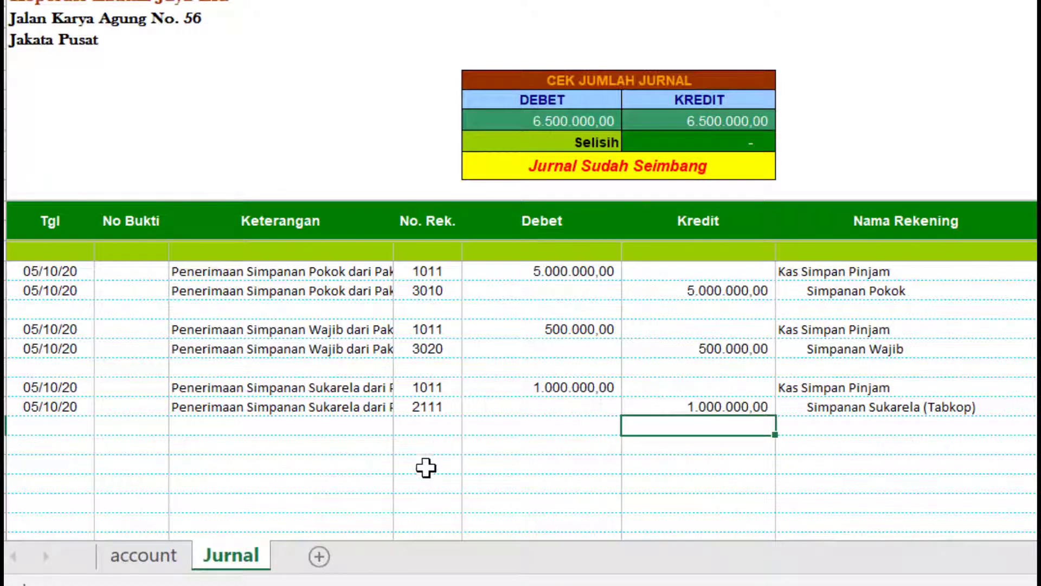
# - Date the new entry 10/10/10 and describe it as a Pencairan Pinjaman to the borrowing member
pyautogui.click(89, 451)
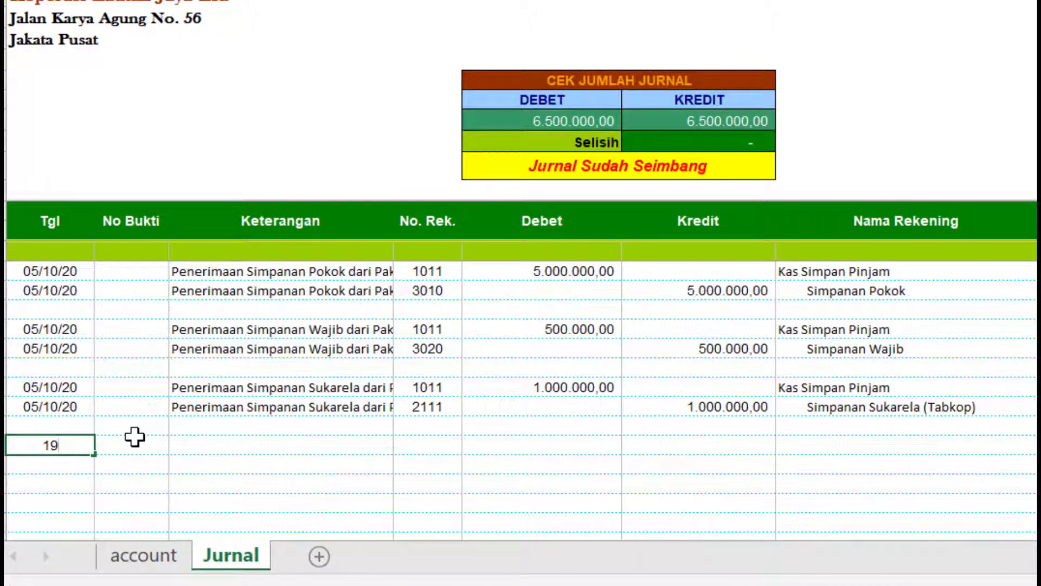
pyautogui.write('/10')
pyautogui.press('BackSpace')
pyautogui.press('BackSpace')
pyautogui.press('BackSpace')
pyautogui.press('BackSpace')
pyautogui.write('0/10/2010')
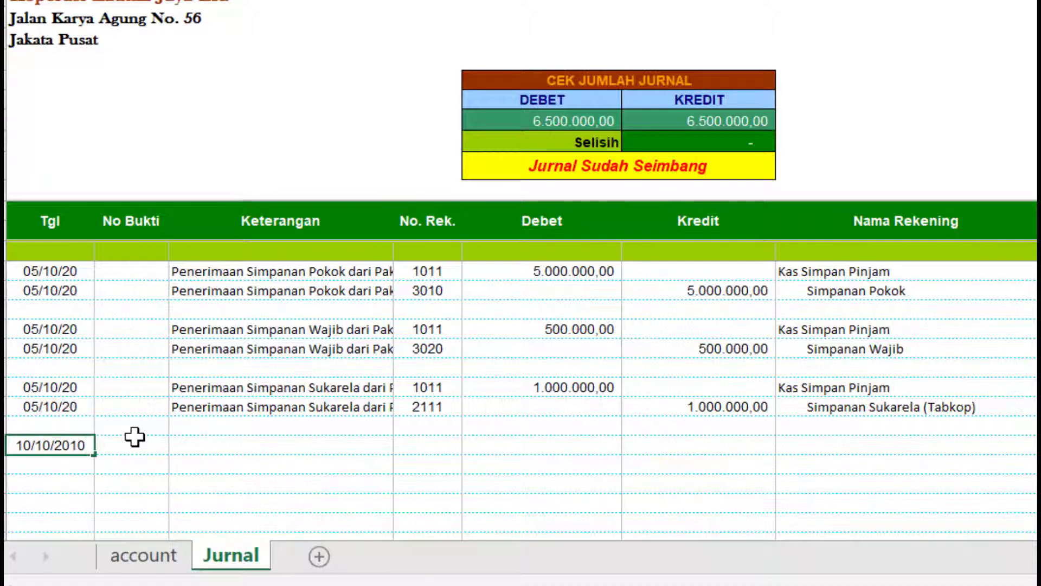
pyautogui.press('Return')
pyautogui.click(85, 444)
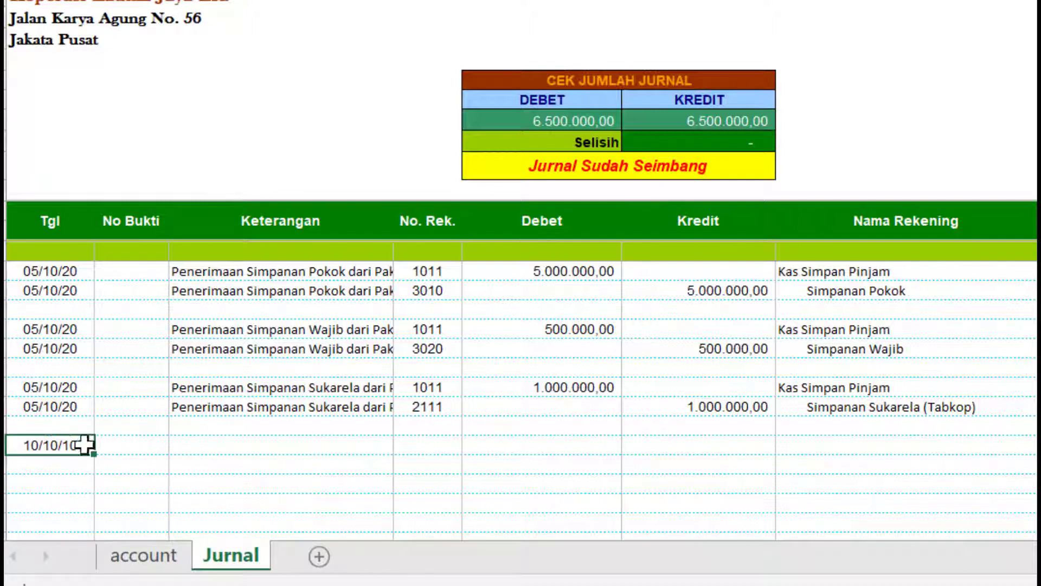
pyautogui.press('Tab')
pyautogui.press('Tab')
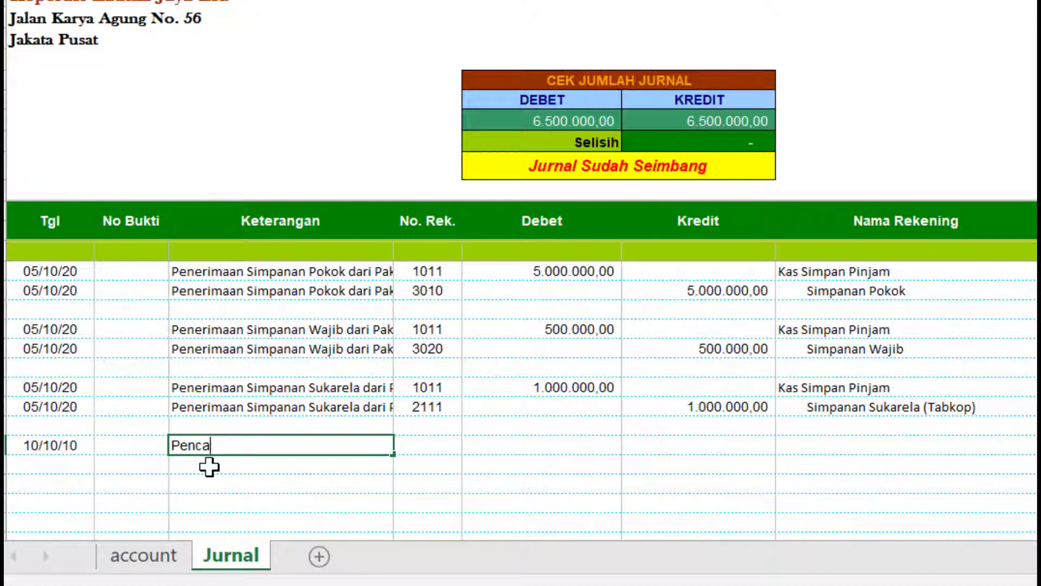
pyautogui.write('Pencairan Pinjaman an')
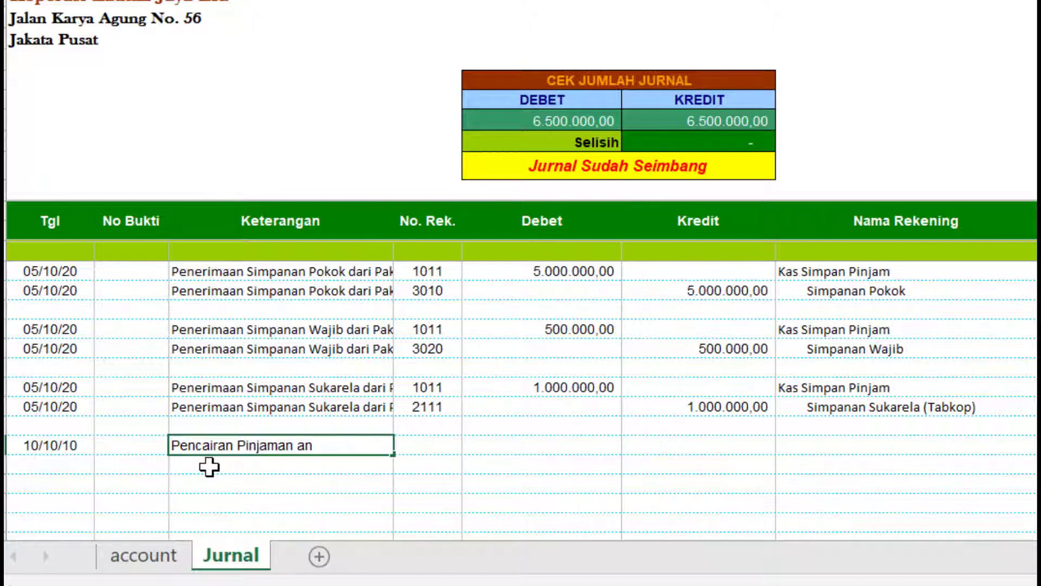
pyautogui.write(' Bunyamin')
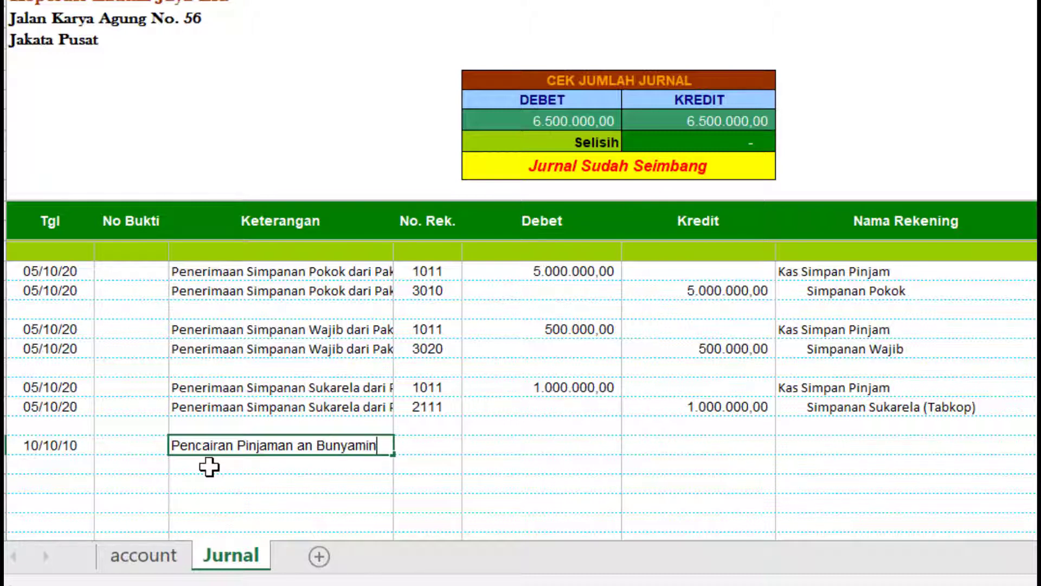
pyautogui.press('Return')
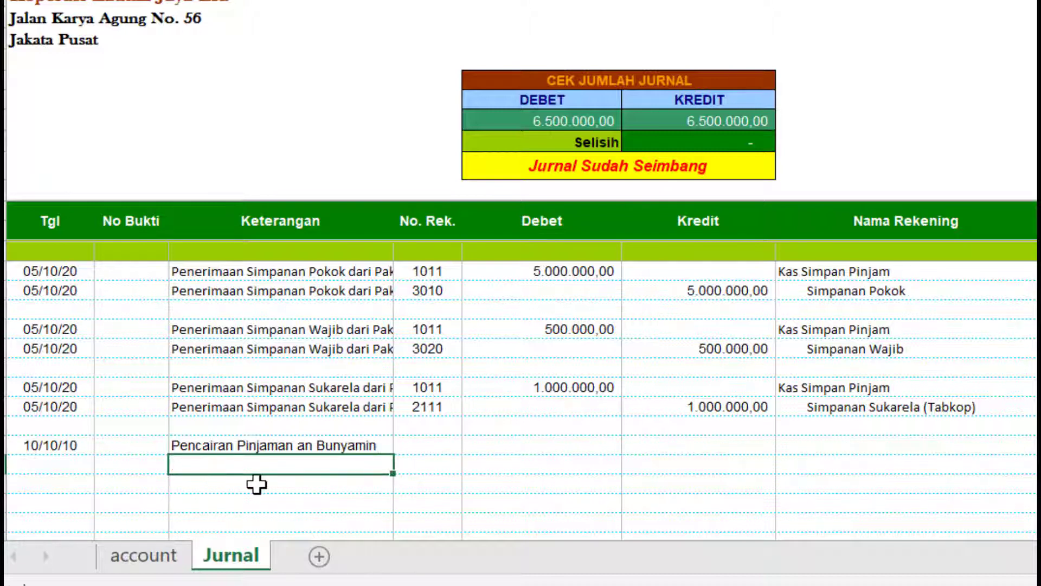
# - Copy the loan entry's date and description into the row below
pyautogui.moveTo(60, 446); pyautogui.dragTo(314, 448)
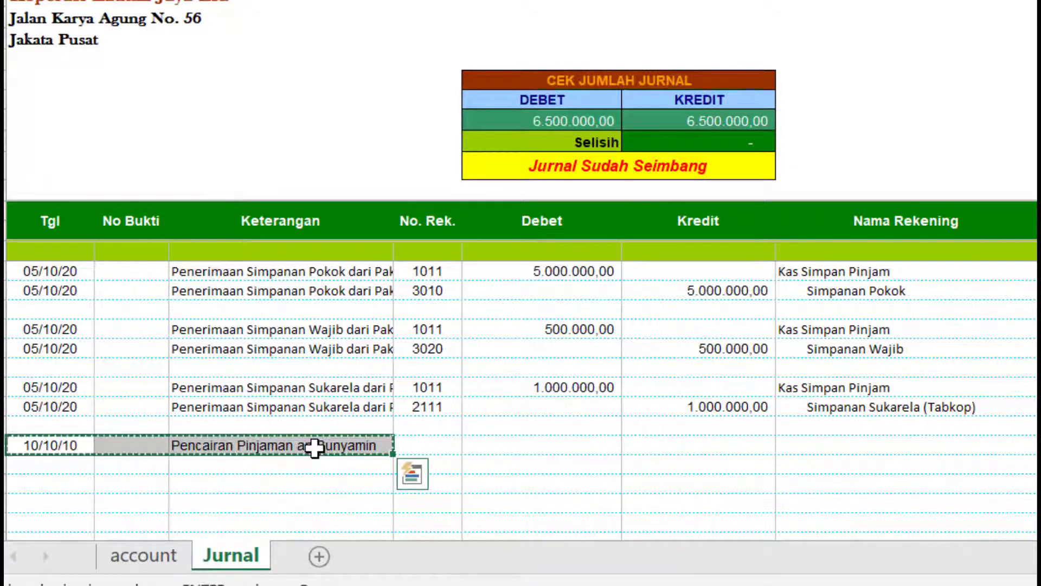
pyautogui.click(80, 465)
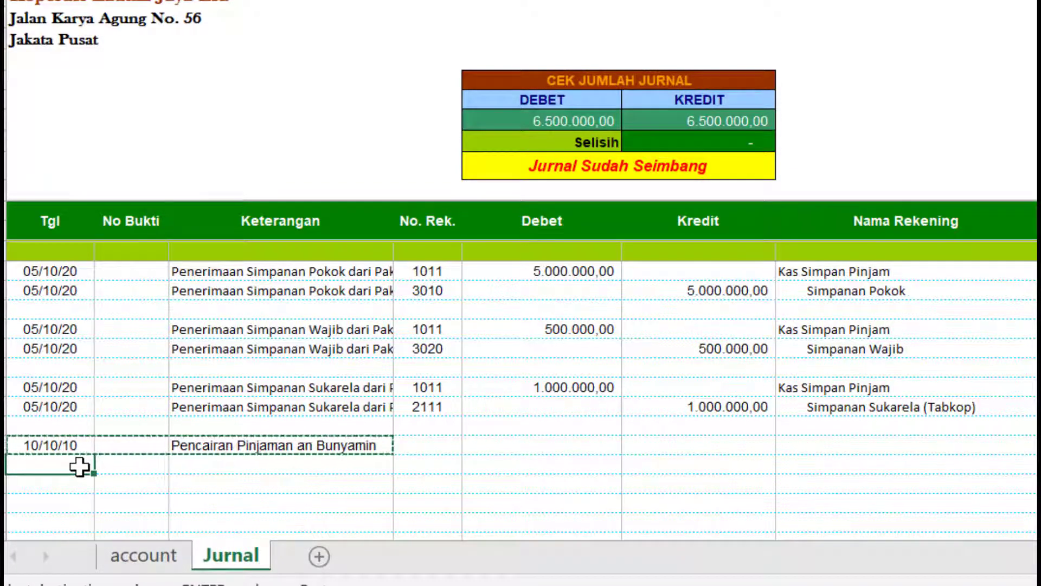
pyautogui.hotkey('ctrl', 'v')
# - Assign receivable account 1311 Piutang Simpan Pinjam to the first loan row
pyautogui.click(416, 448)
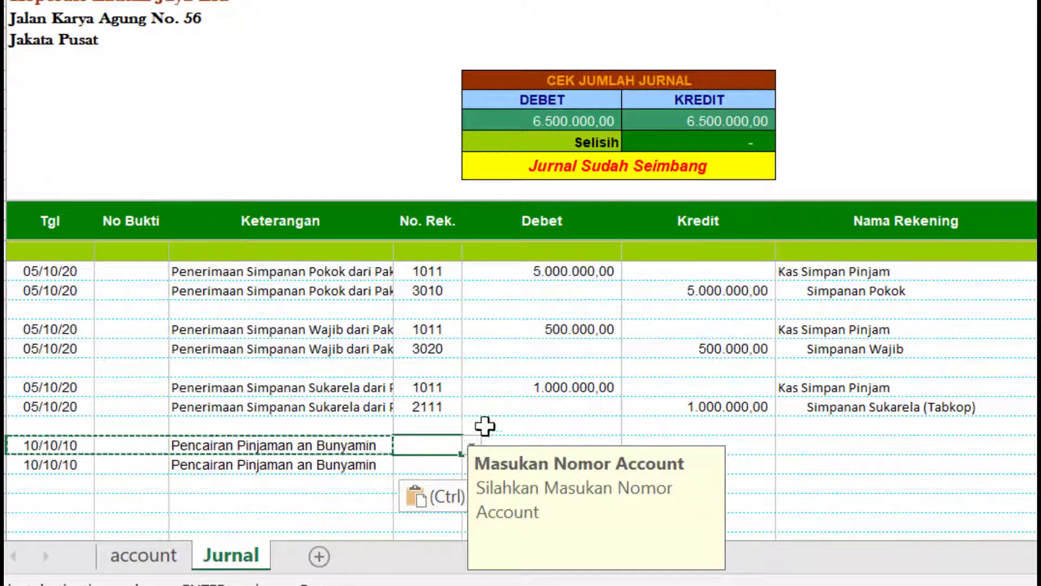
pyautogui.scroll(-1, 628, 399)
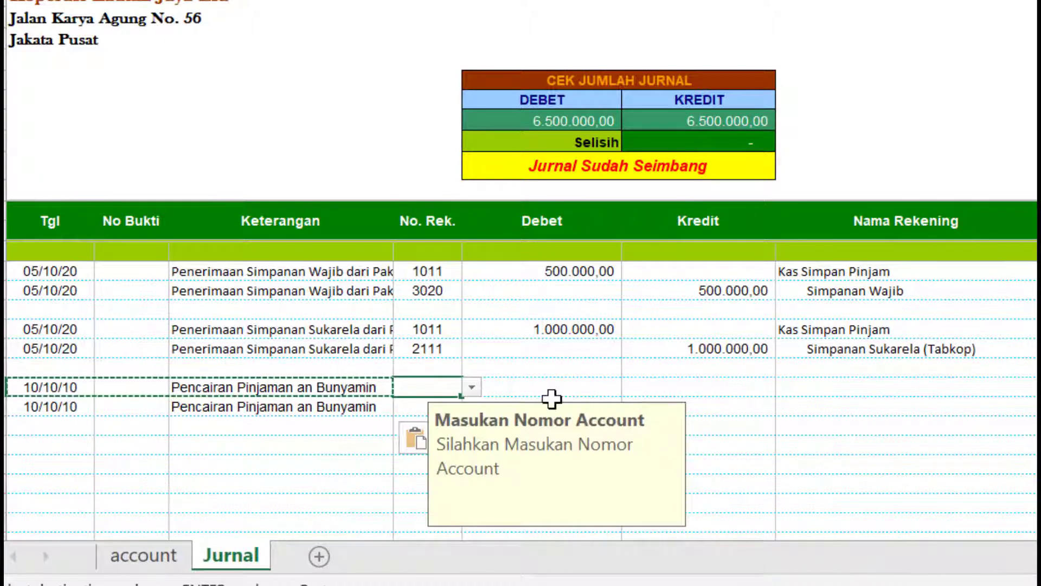
pyautogui.click(471, 386)
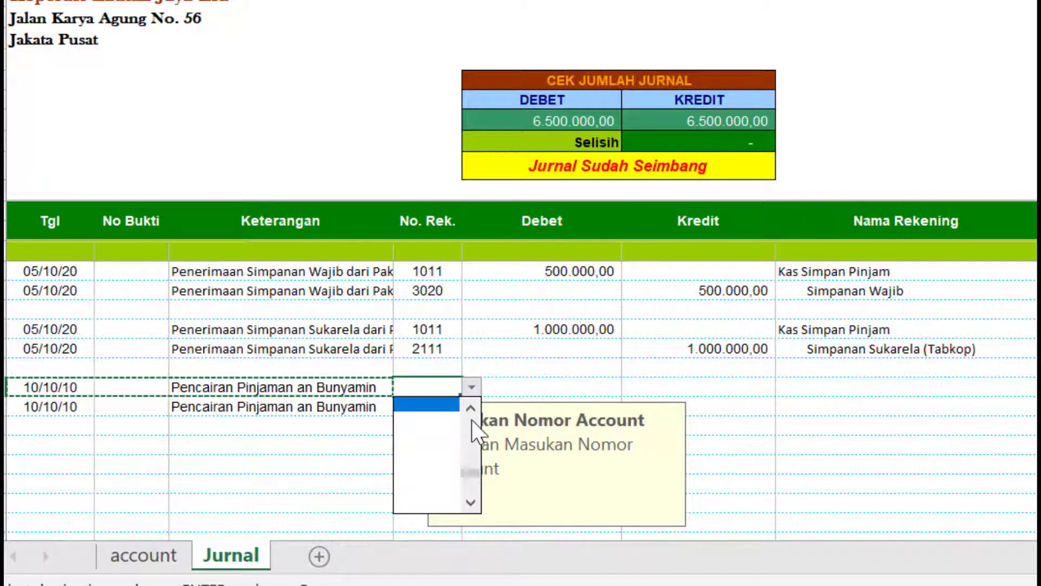
pyautogui.scroll(-5, 472, 421)
pyautogui.scroll(15, 472, 421)
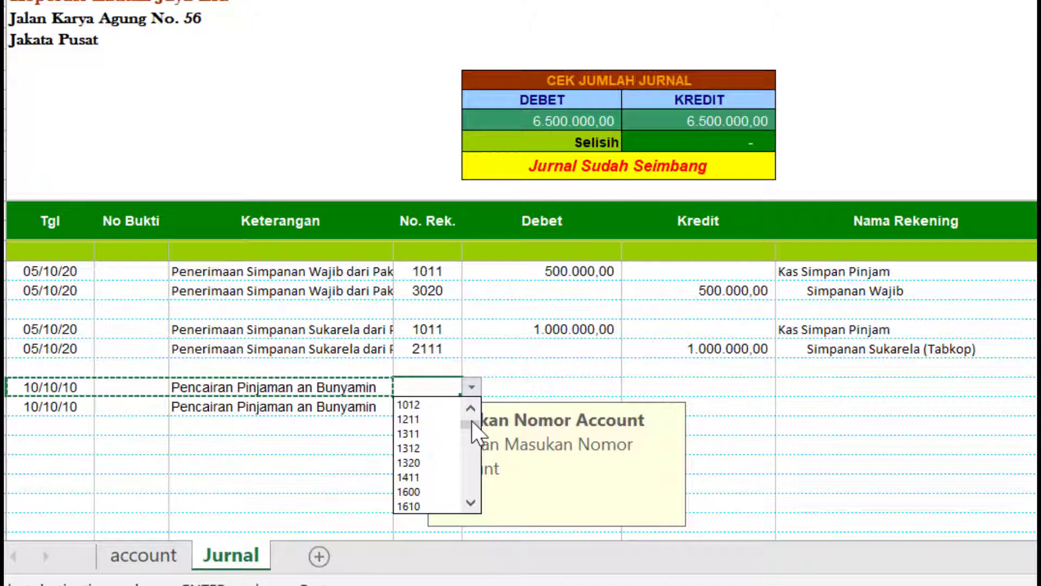
pyautogui.click(437, 435)
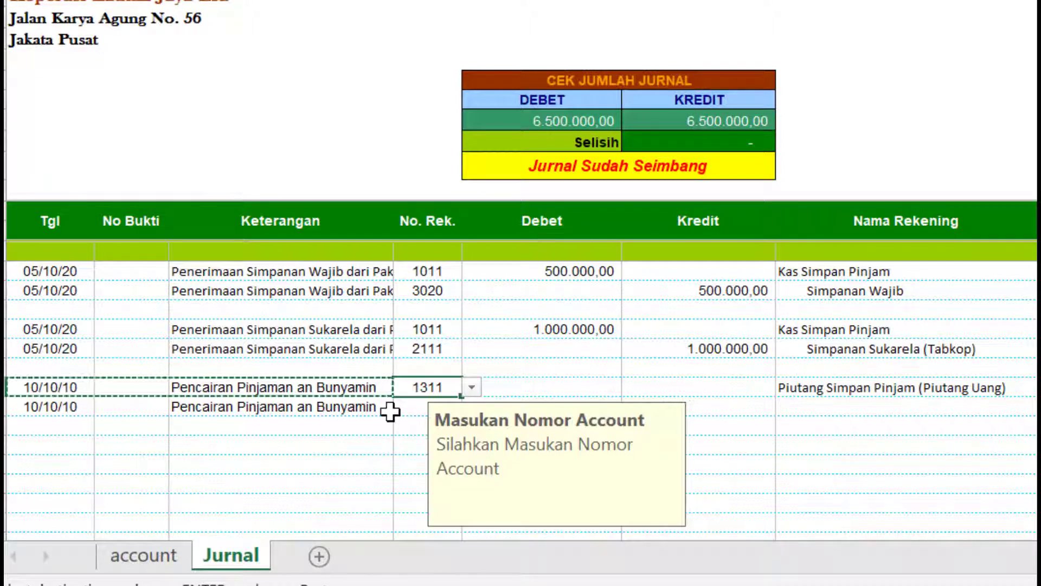
# - Assign cash account 1011 Kas Simpan Pinjam to the second loan row
pyautogui.click(389, 412)
pyautogui.click(441, 412)
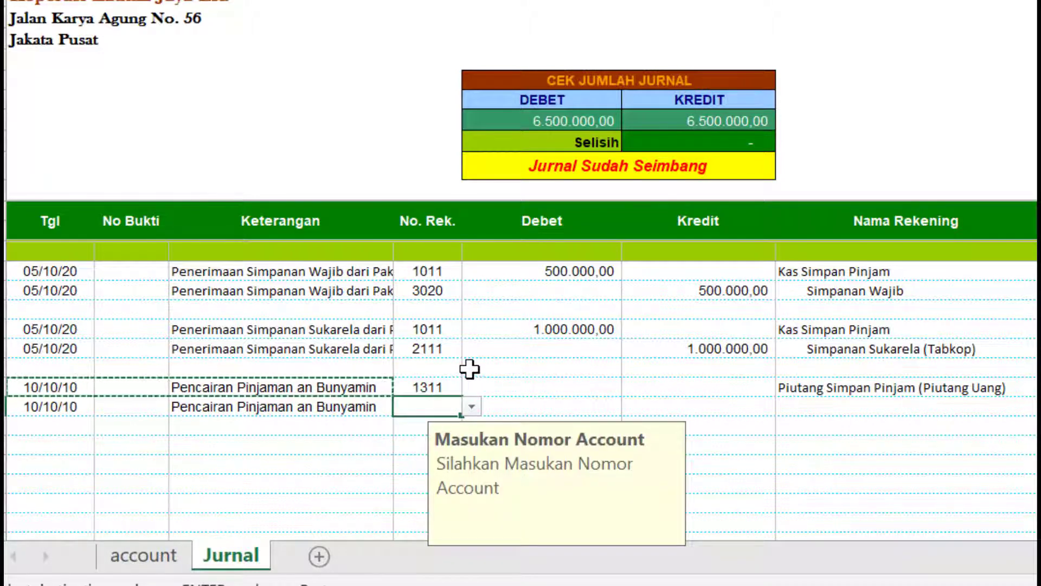
pyautogui.click(473, 405)
pyautogui.click(475, 431)
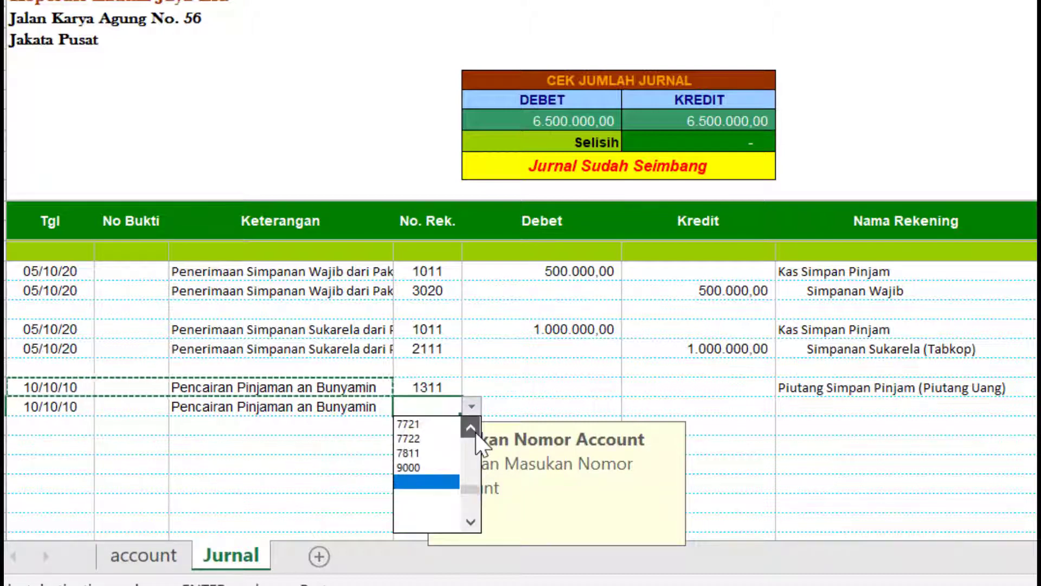
pyautogui.click(475, 431)
pyautogui.click(475, 431)
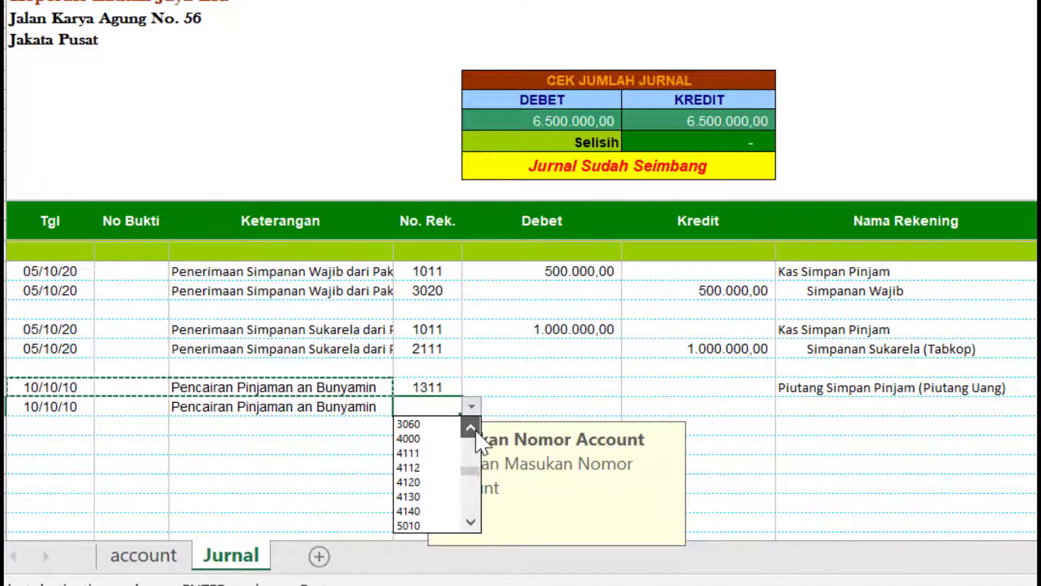
pyautogui.click(475, 432)
pyautogui.click(476, 431)
pyautogui.click(476, 431)
pyautogui.moveTo(476, 431); pyautogui.dragTo(477, 431)
pyautogui.click(408, 452)
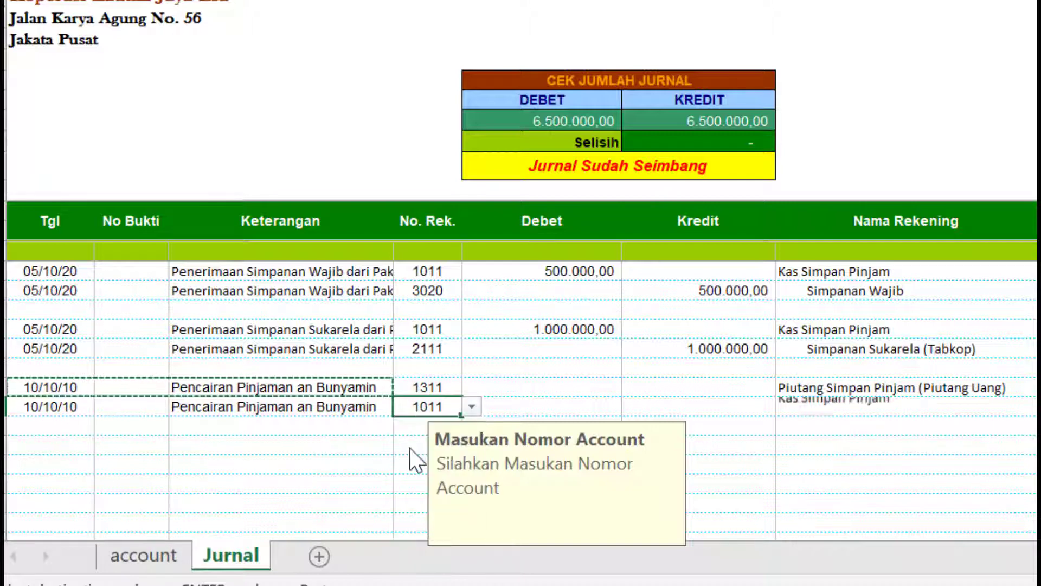
# - Debit 5.000.000 to 1311 and credit 5.000.000 to 1011, balancing the journal at 11.500.000
pyautogui.click(553, 391)
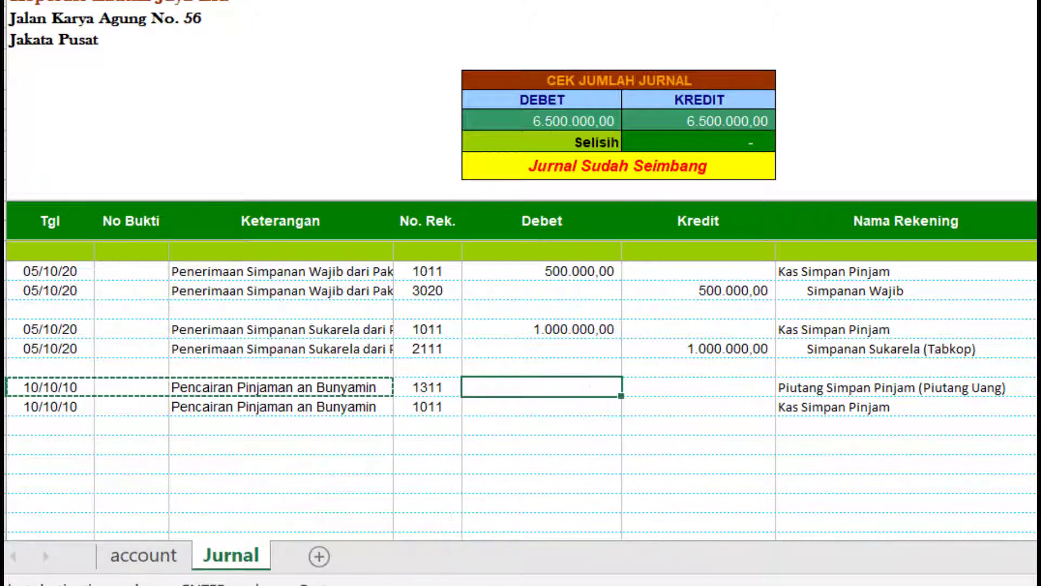
pyautogui.write('1')
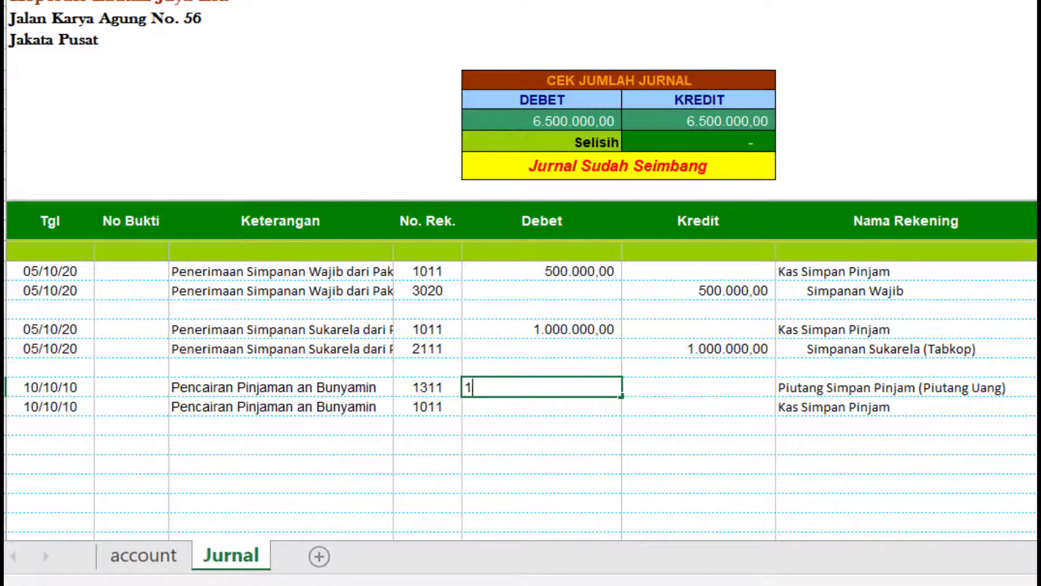
pyautogui.write('0000')
pyautogui.press('BackSpace')
pyautogui.press('BackSpace')
pyautogui.press('BackSpace')
pyautogui.press('BackSpace')
pyautogui.press('BackSpace')
pyautogui.press('BackSpace')
pyautogui.press('BackSpace')
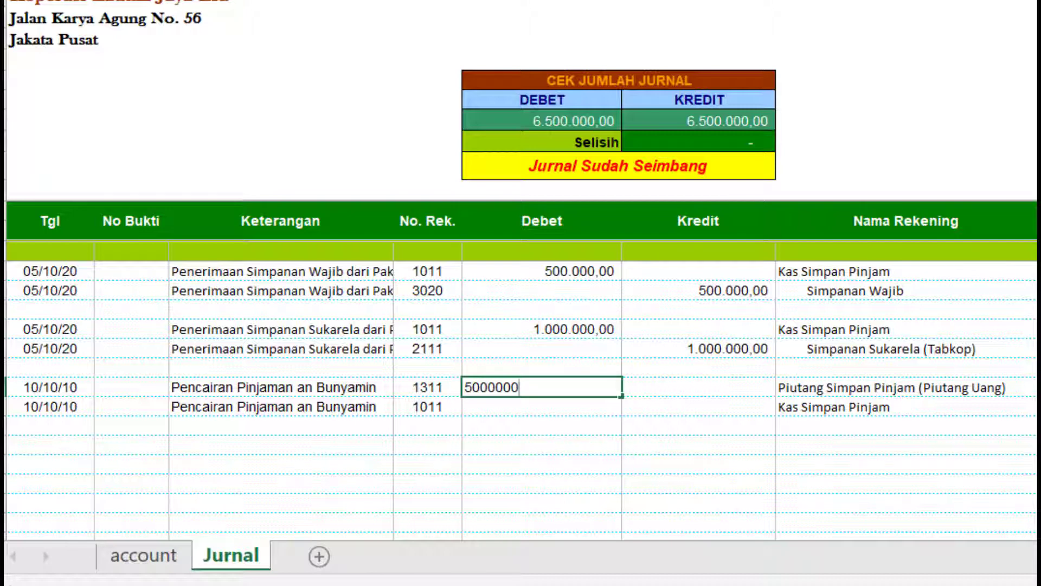
pyautogui.press('Return')
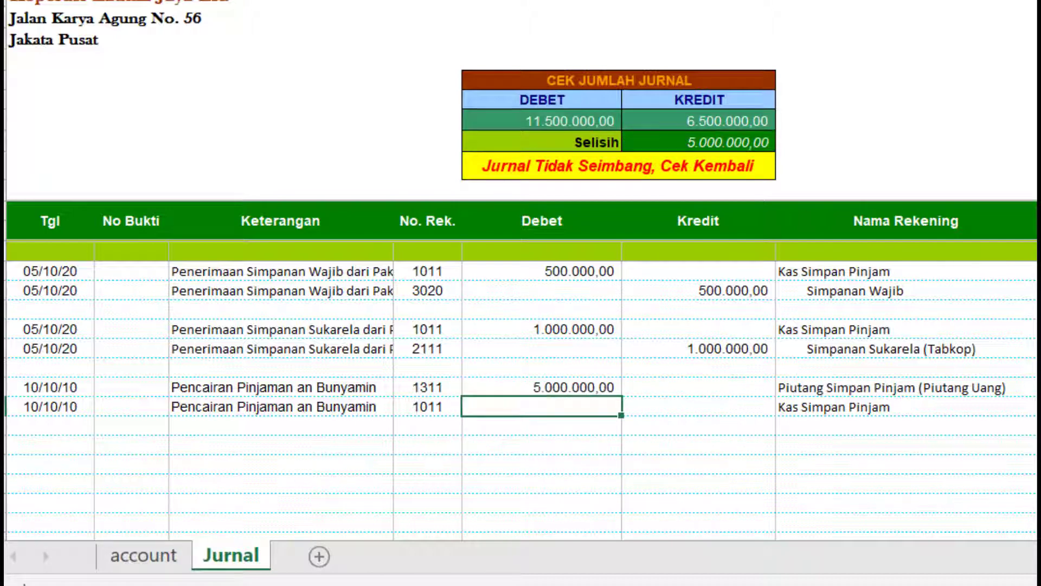
pyautogui.click(745, 407)
pyautogui.write('500')
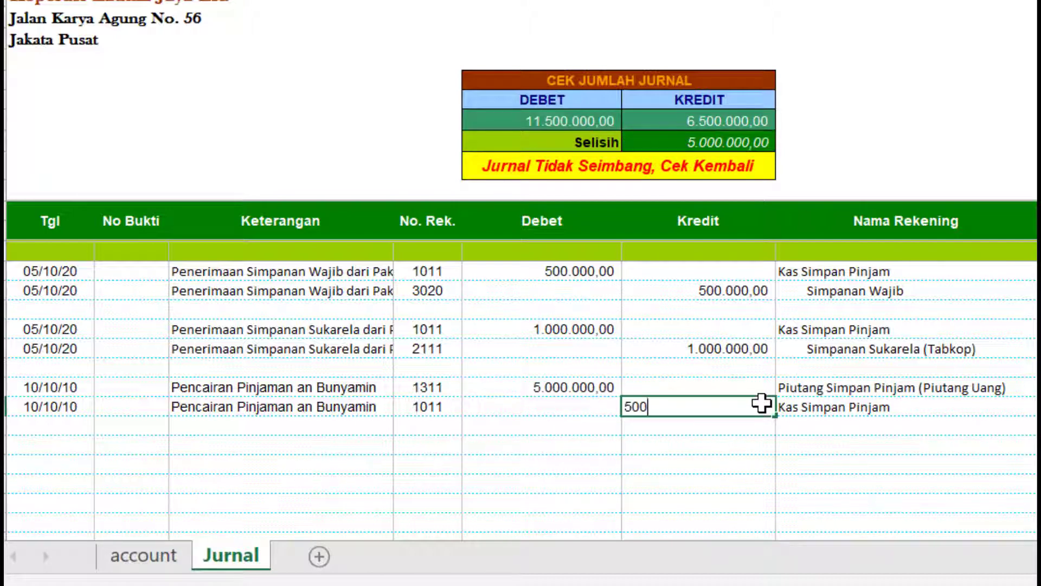
pyautogui.write('0000')
pyautogui.press('Return')
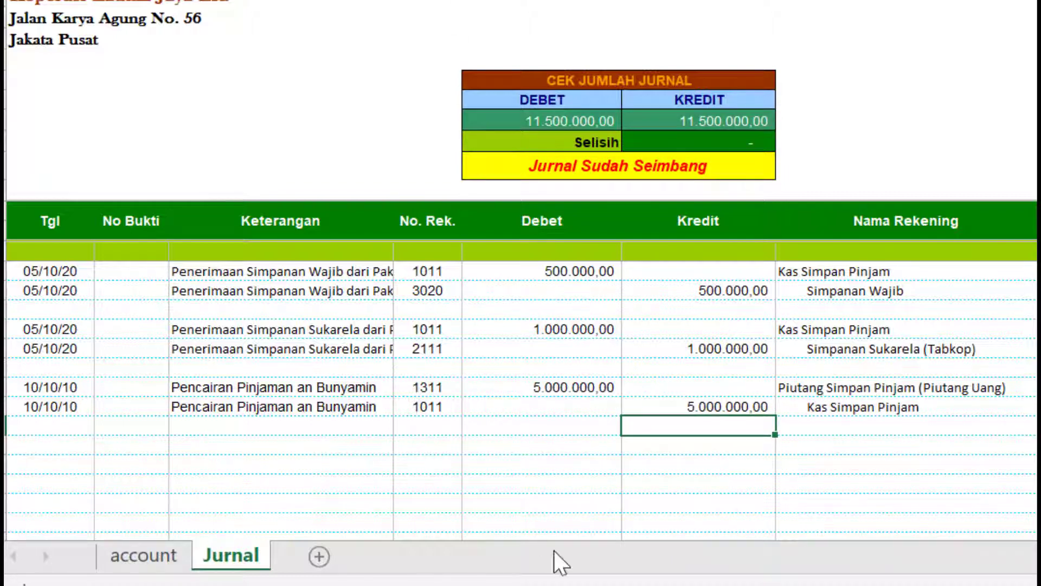
# - Review the balanced journal and select the Tgl cell for the next entry
pyautogui.scroll(1, 563, 426)
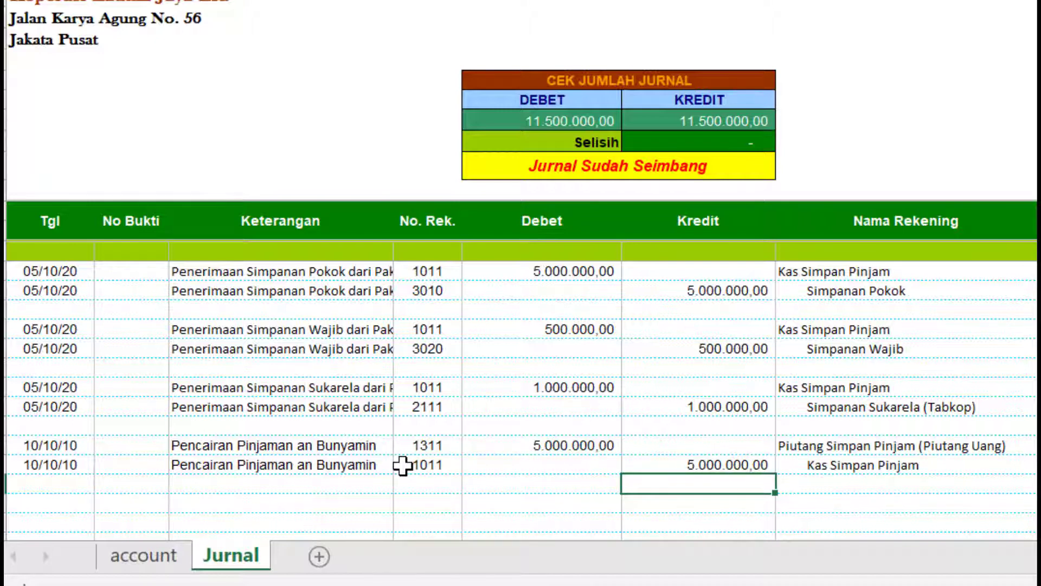
pyautogui.click(68, 502)
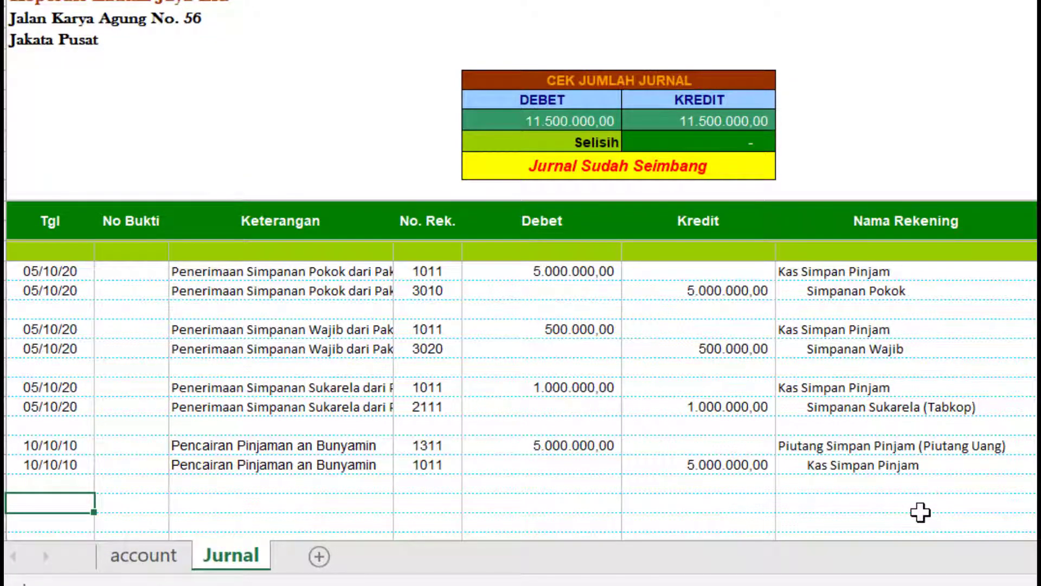
# - Enter the date 10/11/2020 and copy it into the row below
pyautogui.write('0/11/2020')
pyautogui.press('Return')
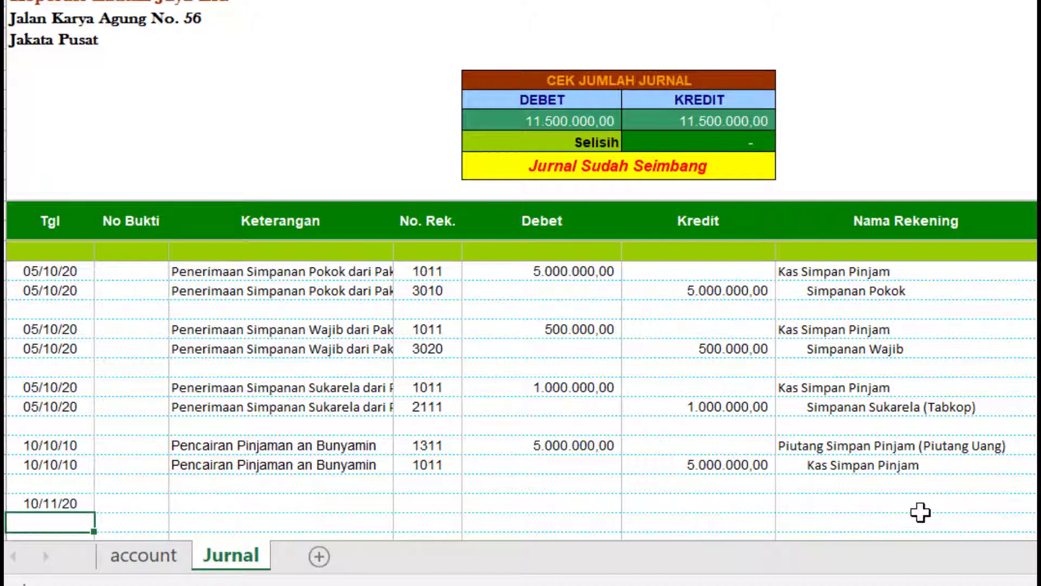
pyautogui.scroll(-1, 278, 493)
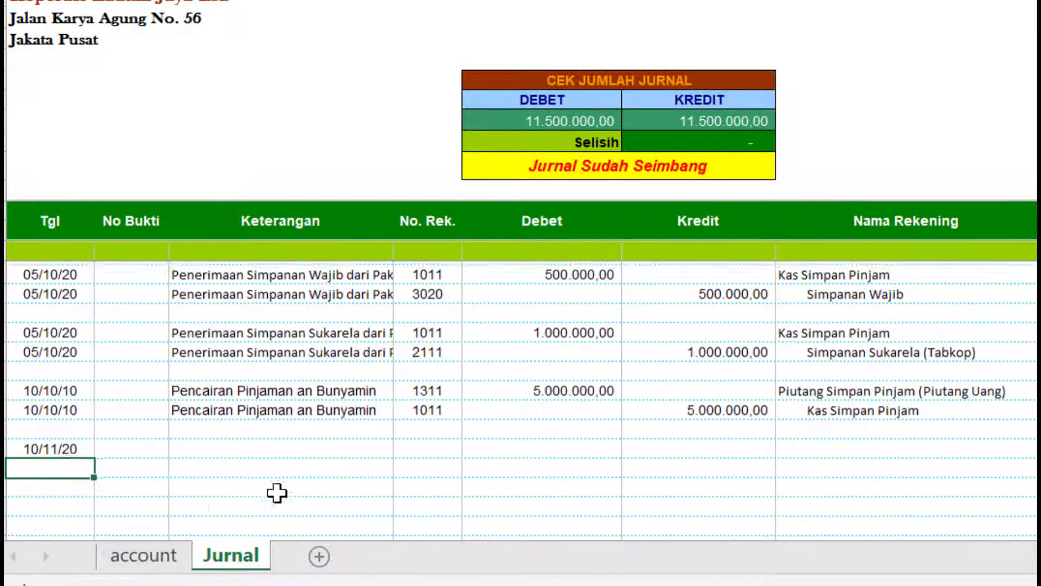
pyautogui.click(69, 448)
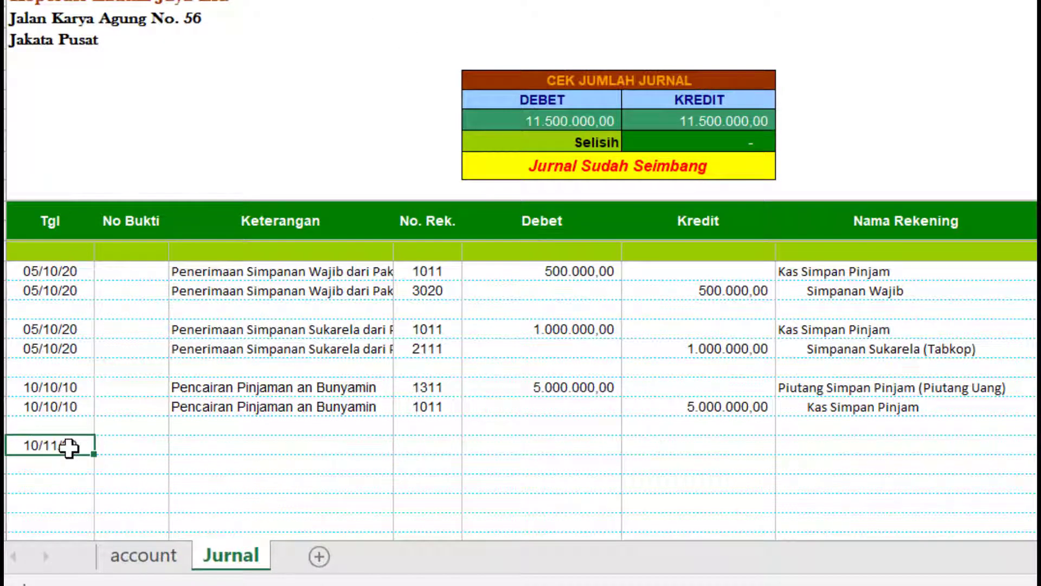
pyautogui.hotkey('ctrl', 'c')
pyautogui.click(73, 464)
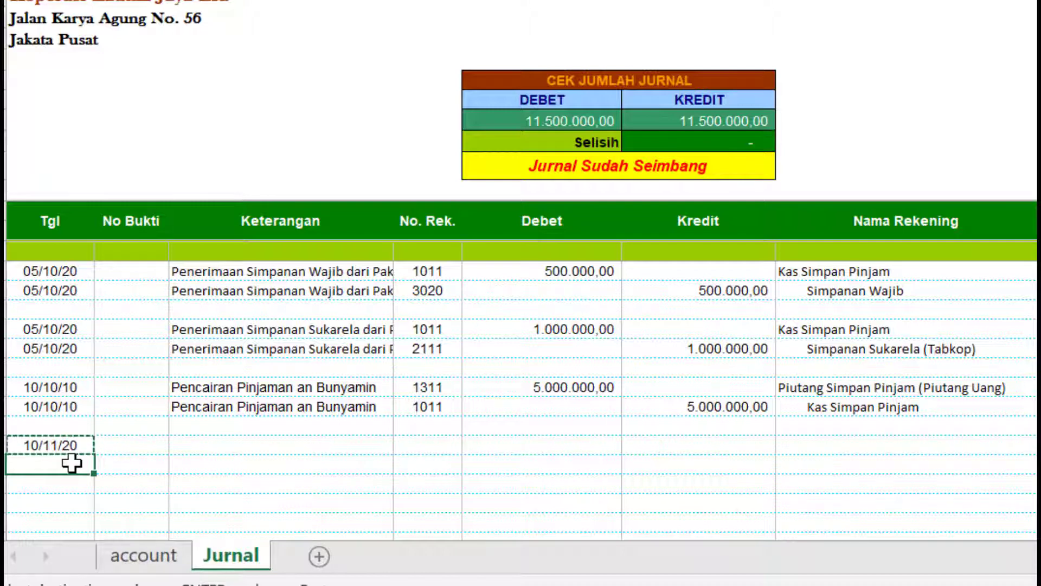
pyautogui.hotkey('ctrl', 'v')
# - Describe both rows as Penerimaan Setoran Pinjaman from the borrower, adding the missing 'Pinjaman'
pyautogui.press('Up')
pyautogui.press('Right')
pyautogui.press('Right')
pyautogui.write('P')
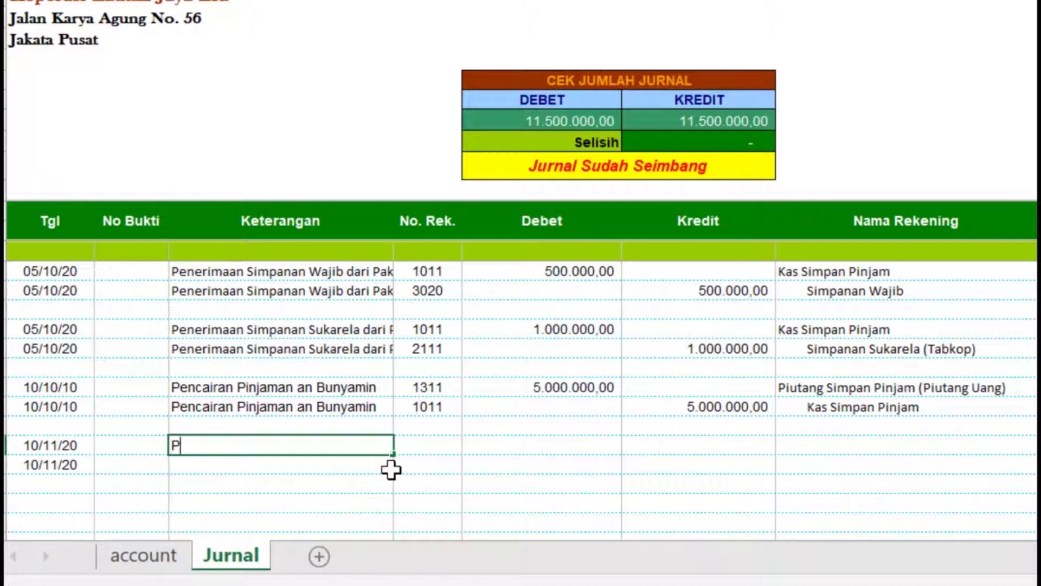
pyautogui.write('enerimaan Setora')
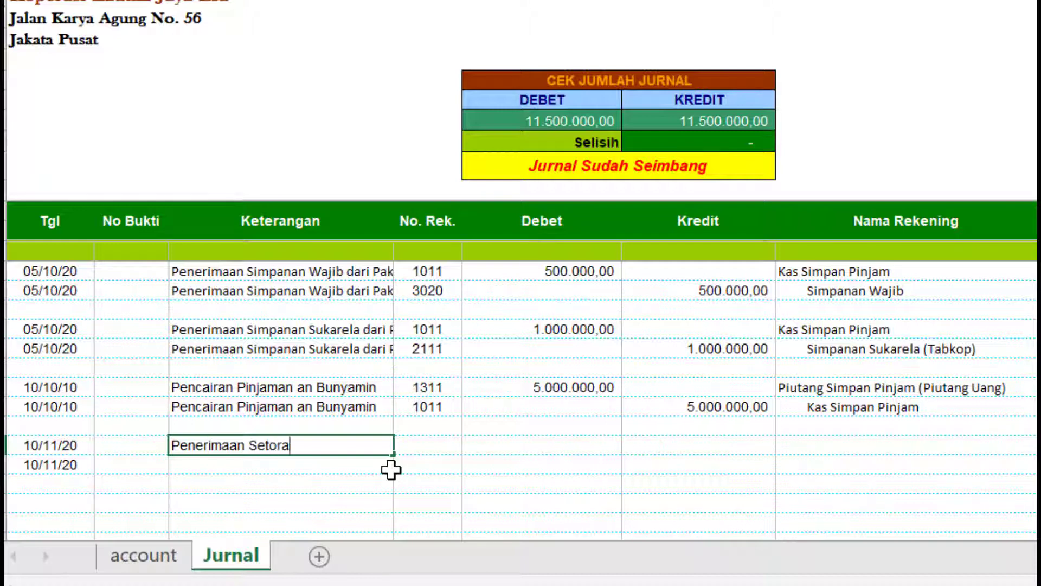
pyautogui.write('n dari Bunyamin')
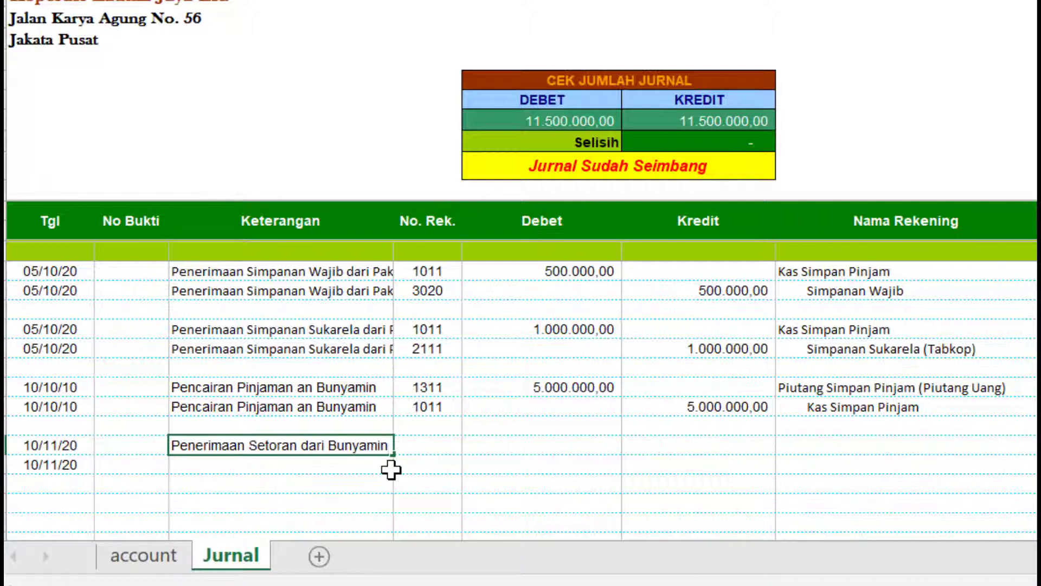
pyautogui.press('Return')
pyautogui.click(353, 438)
pyautogui.write('Pinjaman')
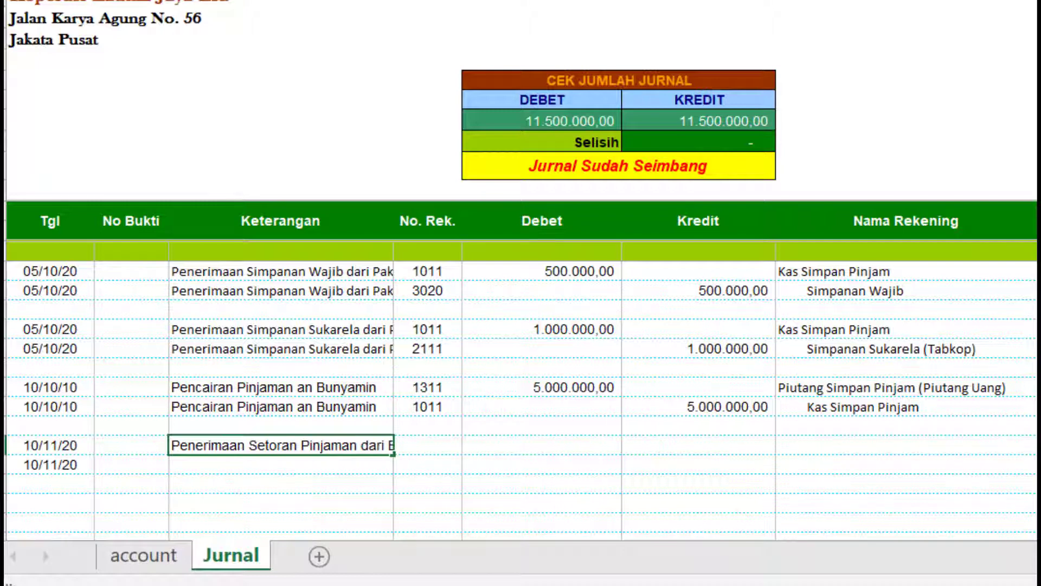
pyautogui.press('Return')
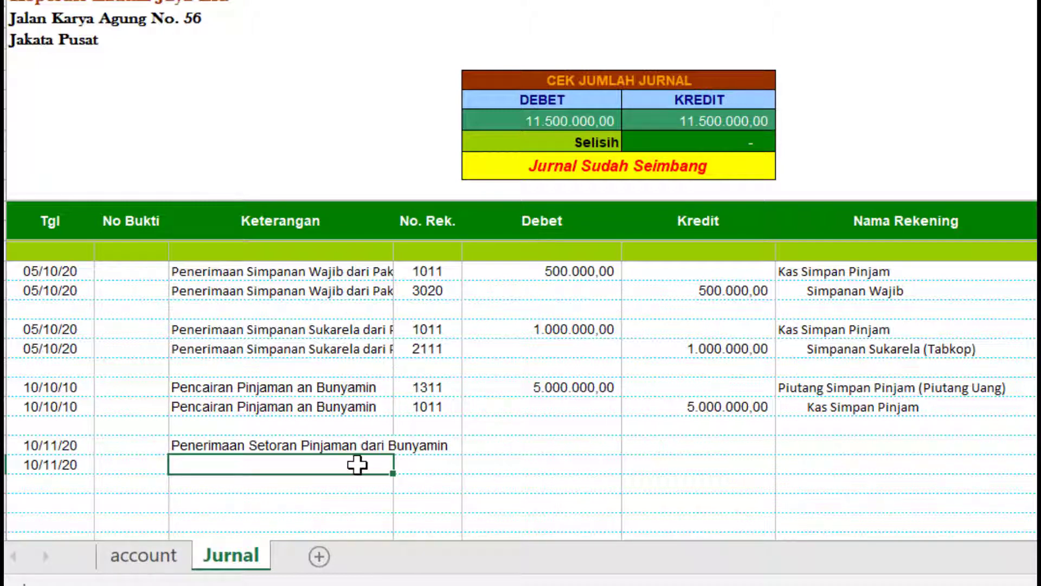
pyautogui.click(360, 445)
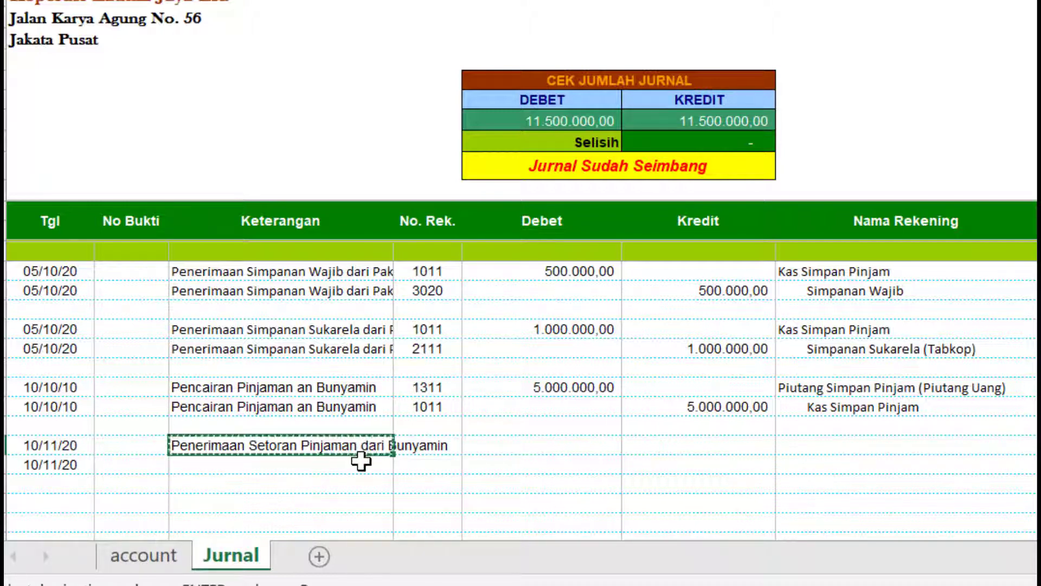
pyautogui.click(360, 462)
pyautogui.write('Penerimaan Setoran Pinjaman dari Bunyamin')
pyautogui.press('ctrl')
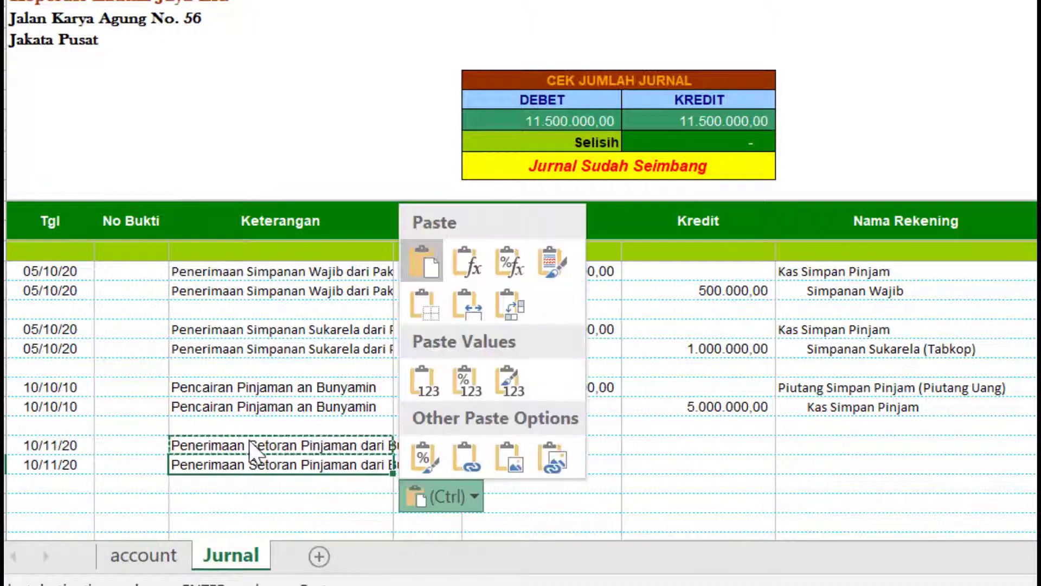
# - Copy the second row's 10/11/20 date and repayment description into a third row
pyautogui.press('Escape')
pyautogui.click(439, 450)
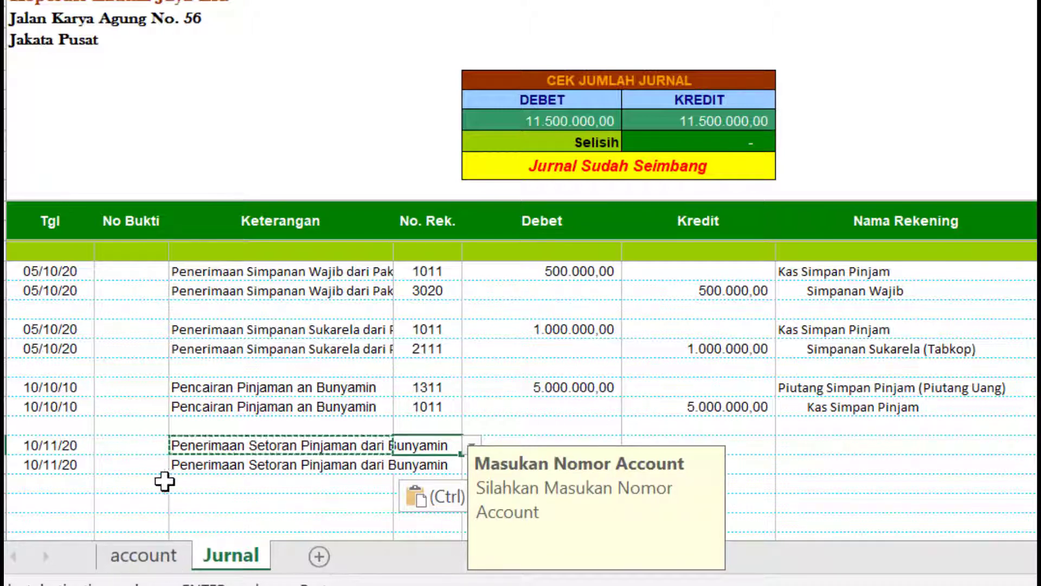
pyautogui.moveTo(33, 465); pyautogui.dragTo(202, 465)
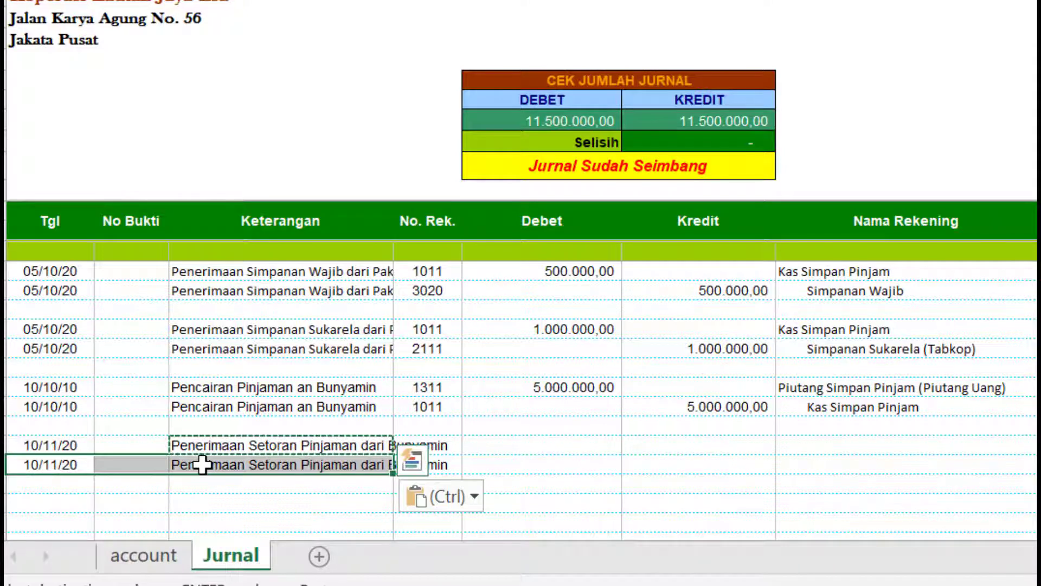
pyautogui.hotkey('ctrl', 'c')
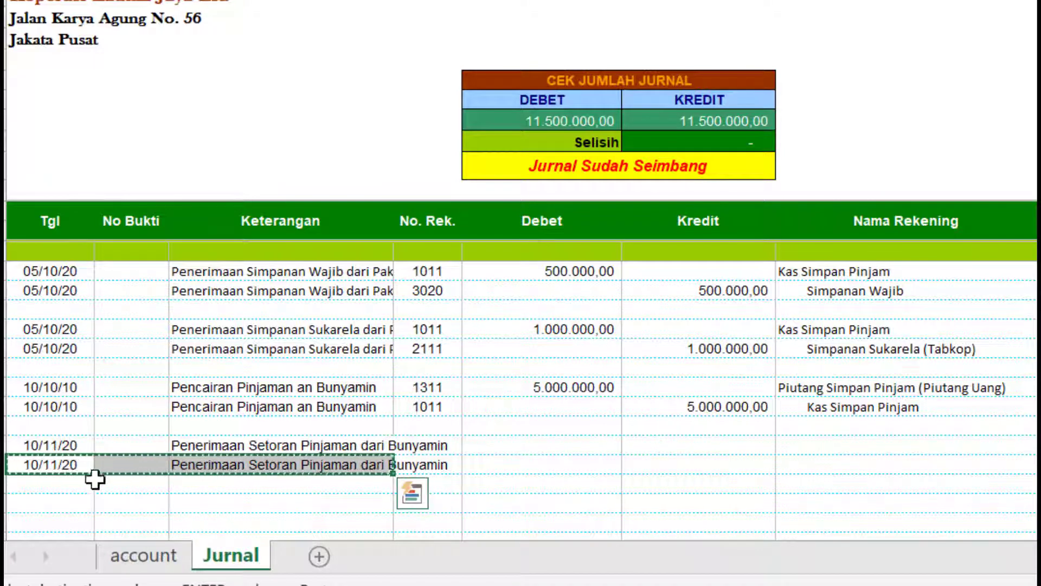
pyautogui.click(69, 481)
pyautogui.hotkey('ctrl', 'v')
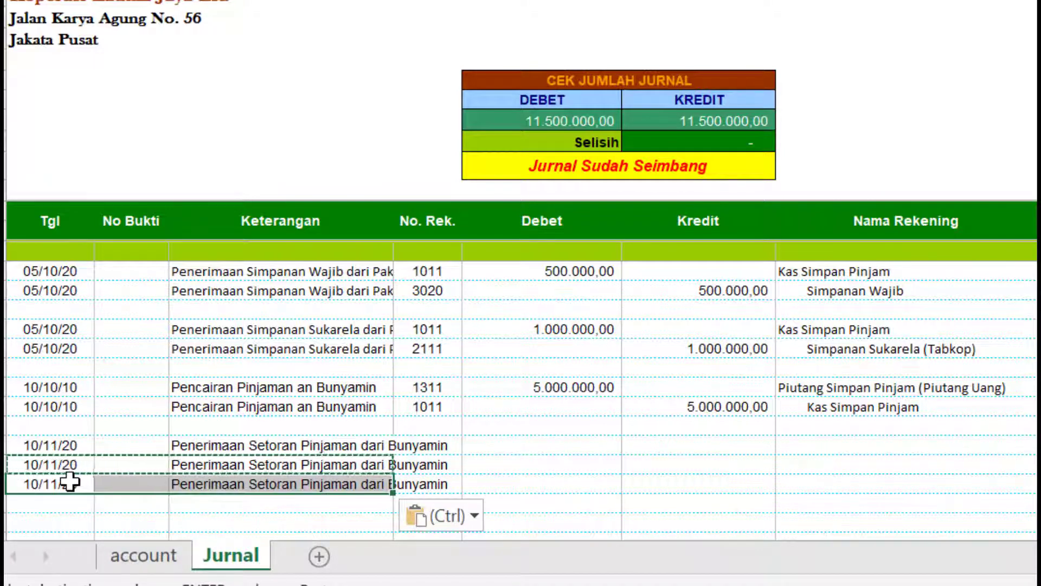
pyautogui.click(428, 451)
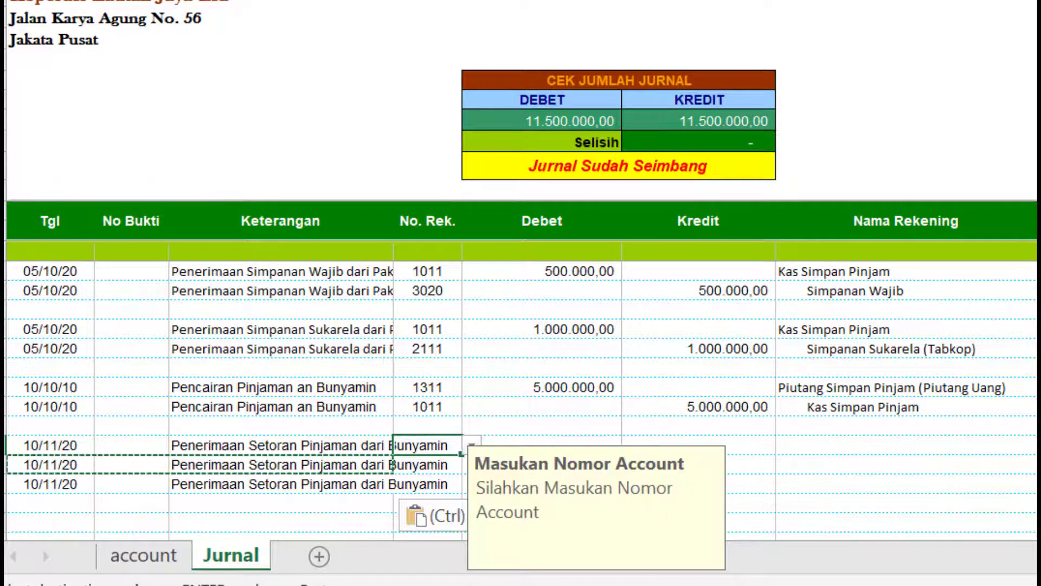
# - Enter accounts 1011 and 1311, and pick 4111 from the dropdown for the third row
pyautogui.write('1011')
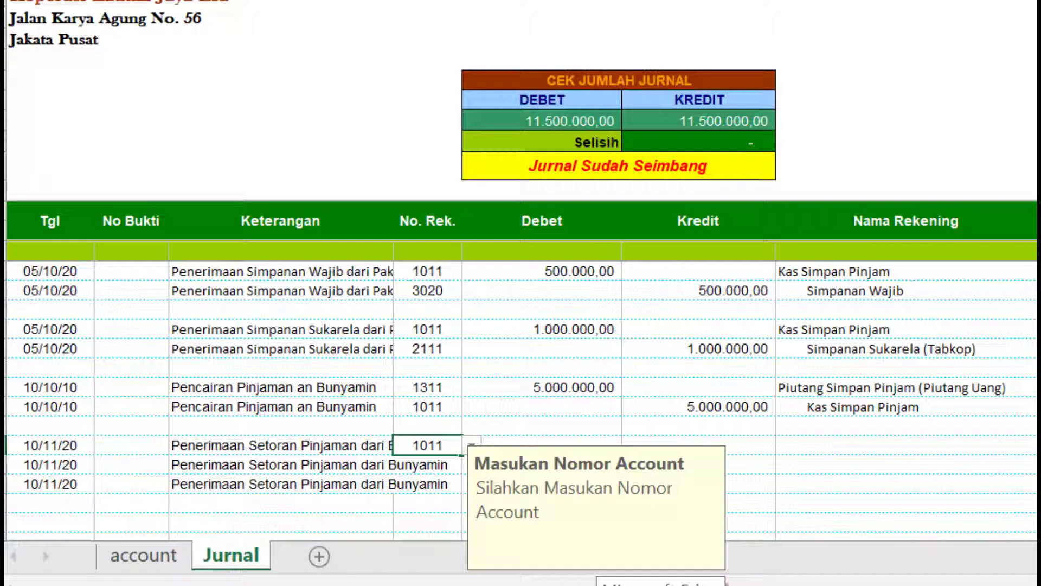
pyautogui.press('Return')
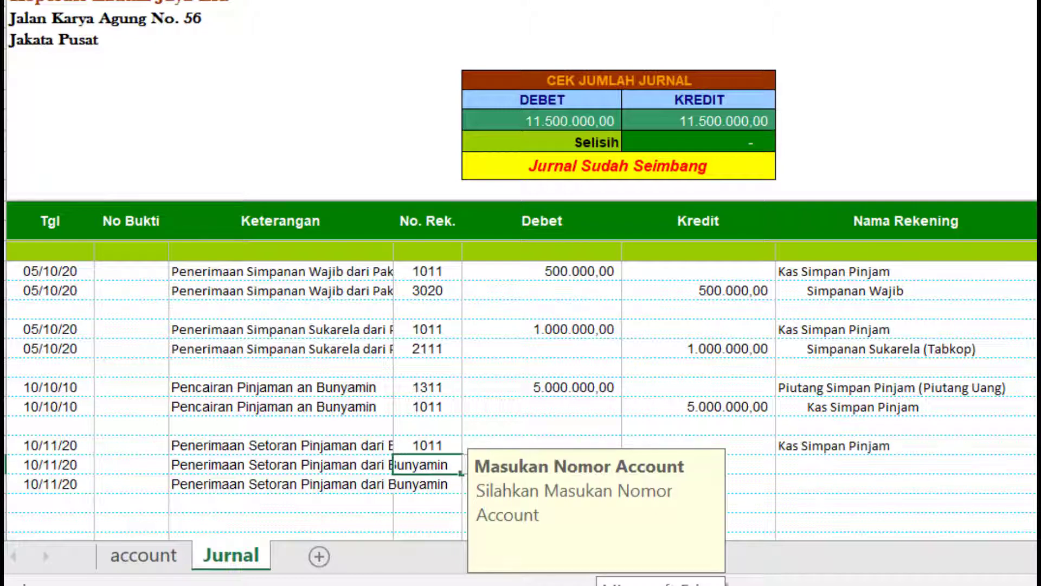
pyautogui.write('1311')
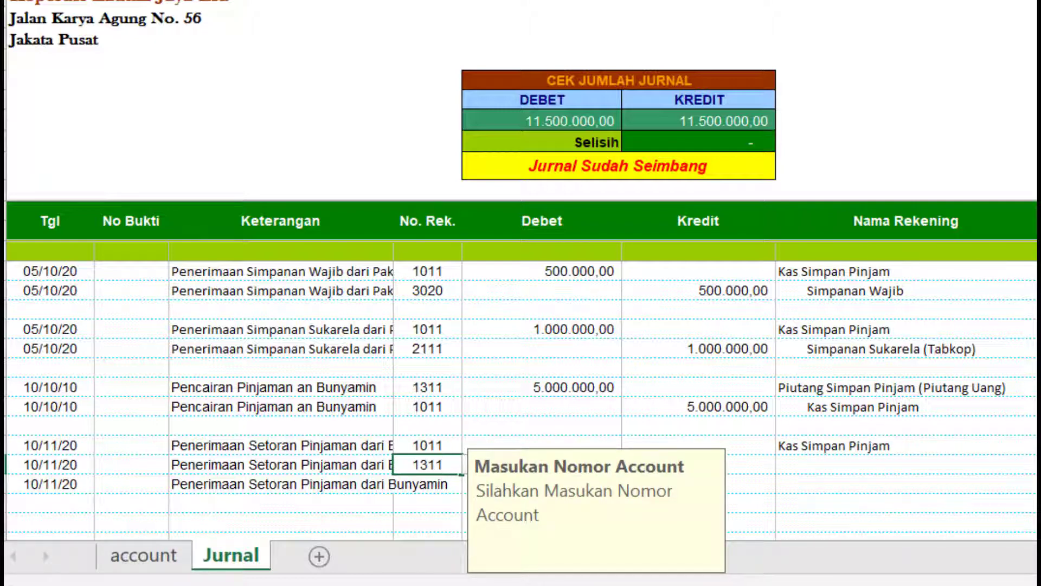
pyautogui.press('Return')
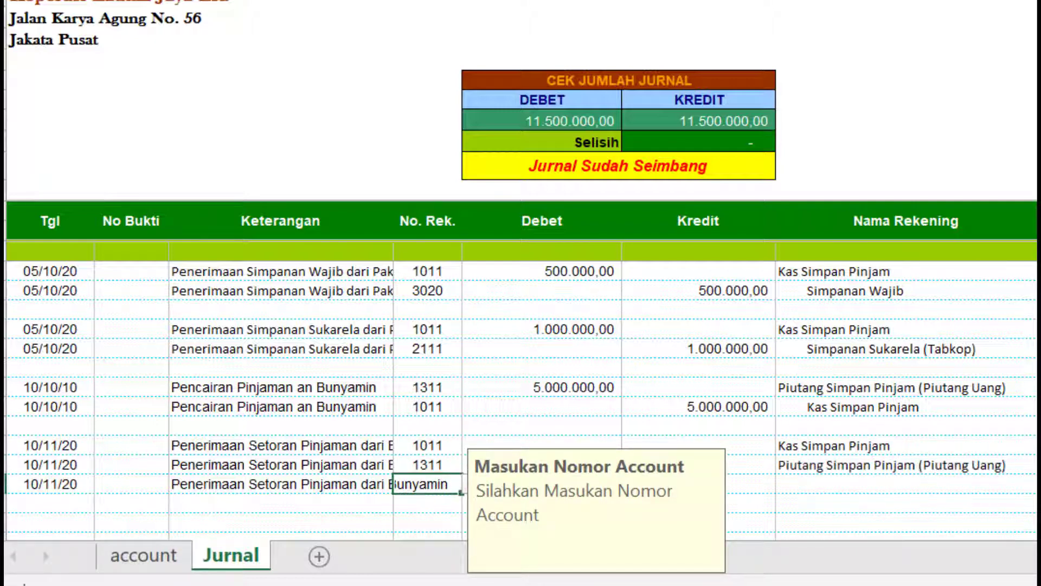
pyautogui.scroll(-1, 895, 284)
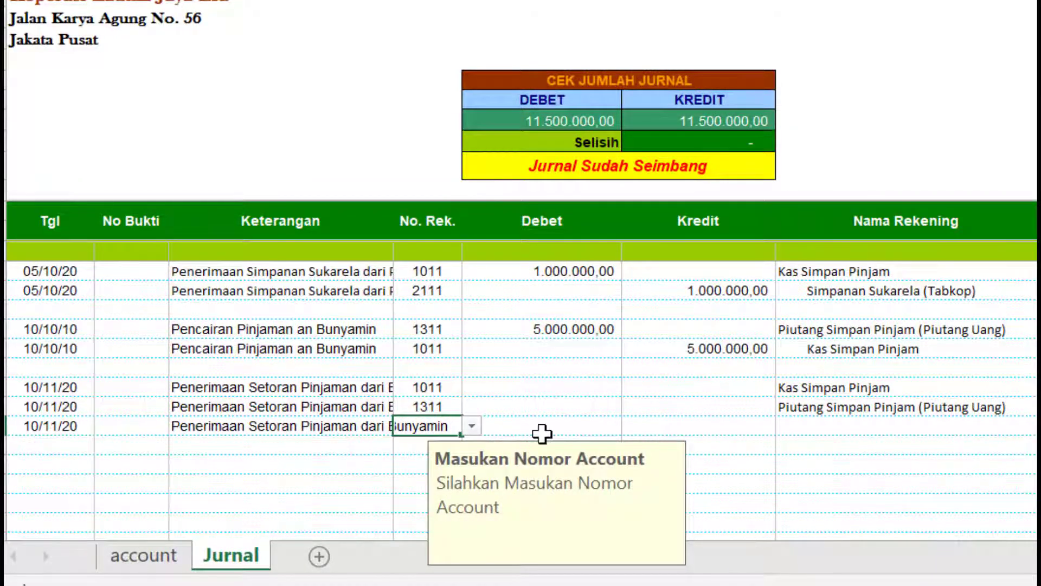
pyautogui.click(473, 426)
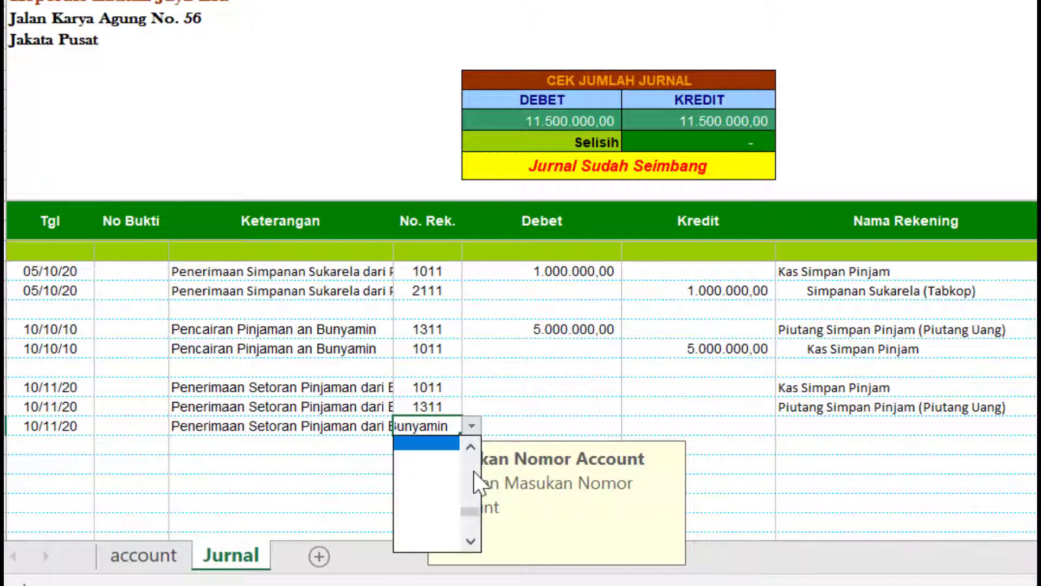
pyautogui.click(474, 472)
pyautogui.click(473, 471)
pyautogui.click(474, 472)
pyautogui.click(473, 473)
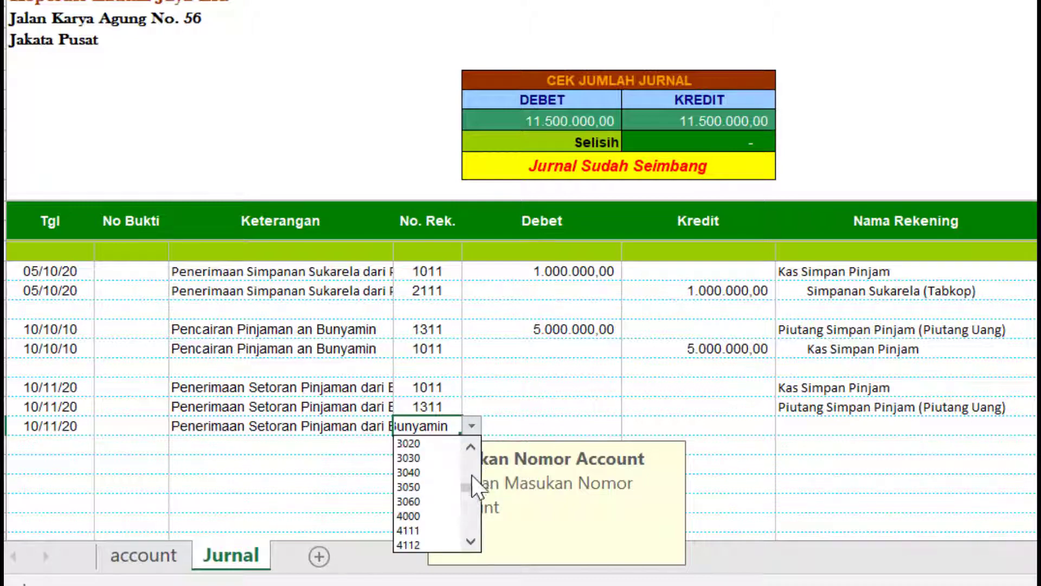
pyautogui.click(412, 530)
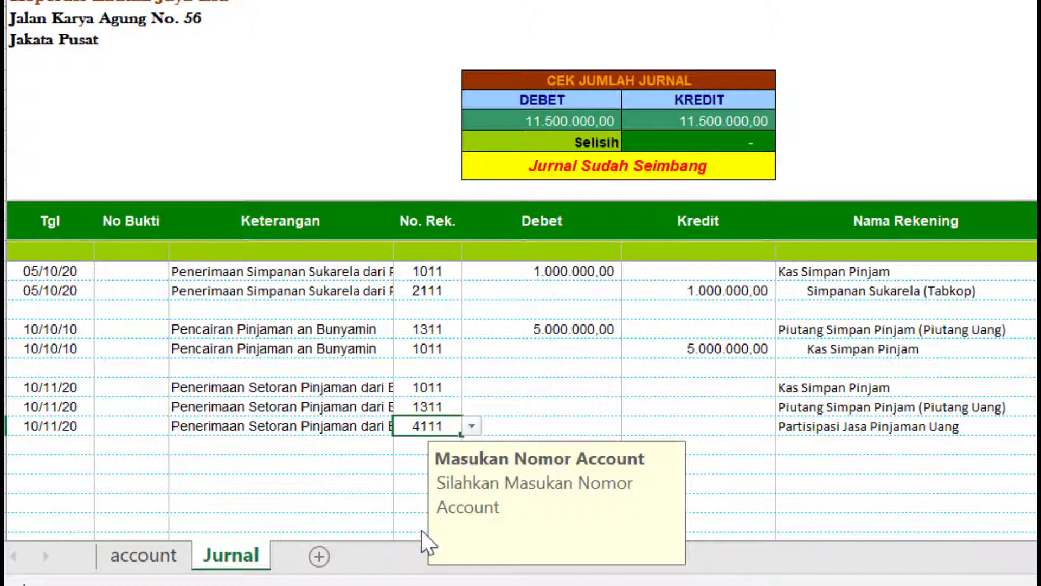
pyautogui.click(538, 390)
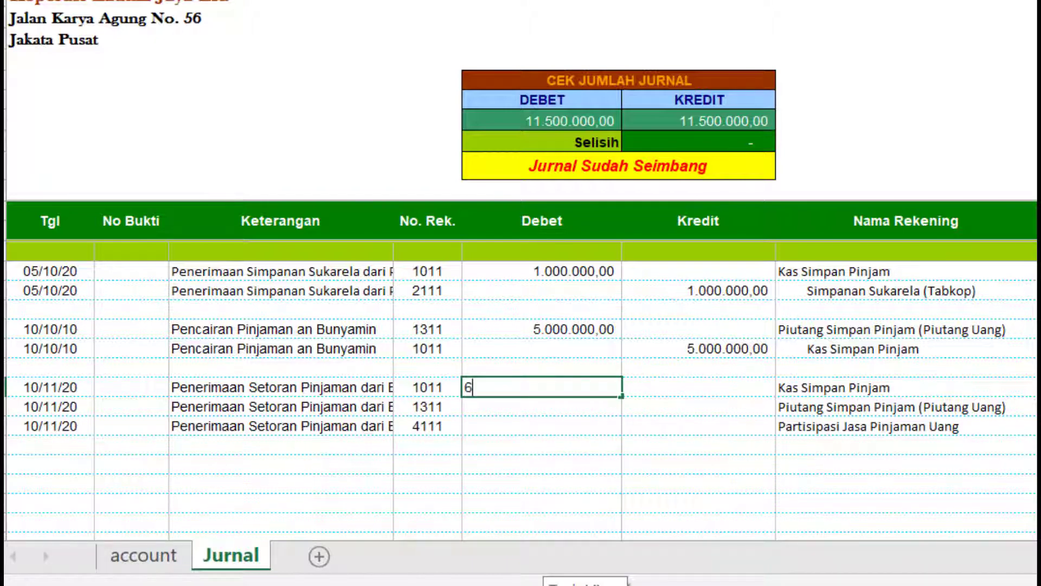
# - Debit 550.000 to 1011, credit 500.000 to 1311 and 50.000 to 4111
pyautogui.write('6')
pyautogui.press('BackSpace')
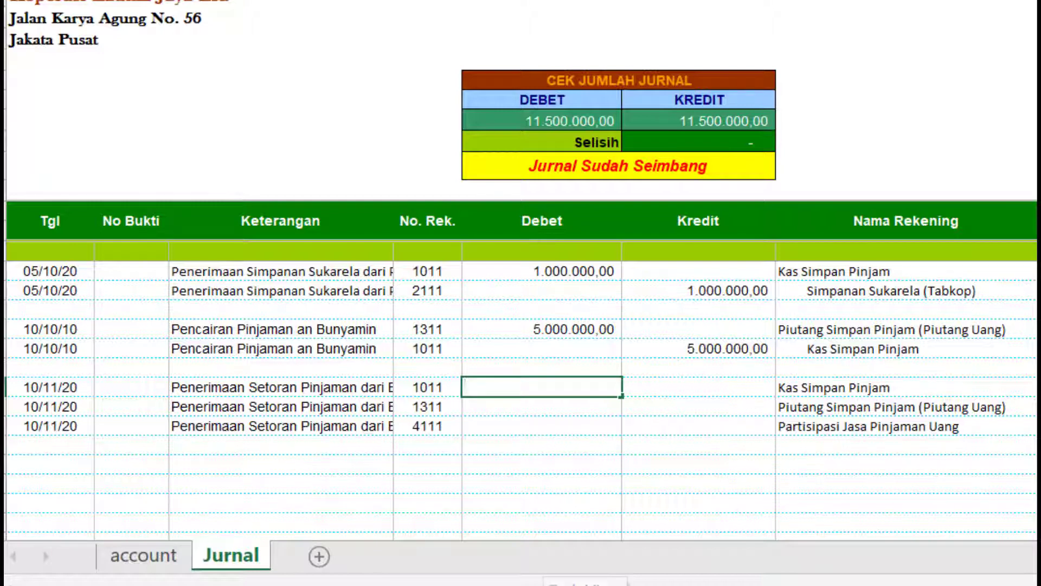
pyautogui.write('550000')
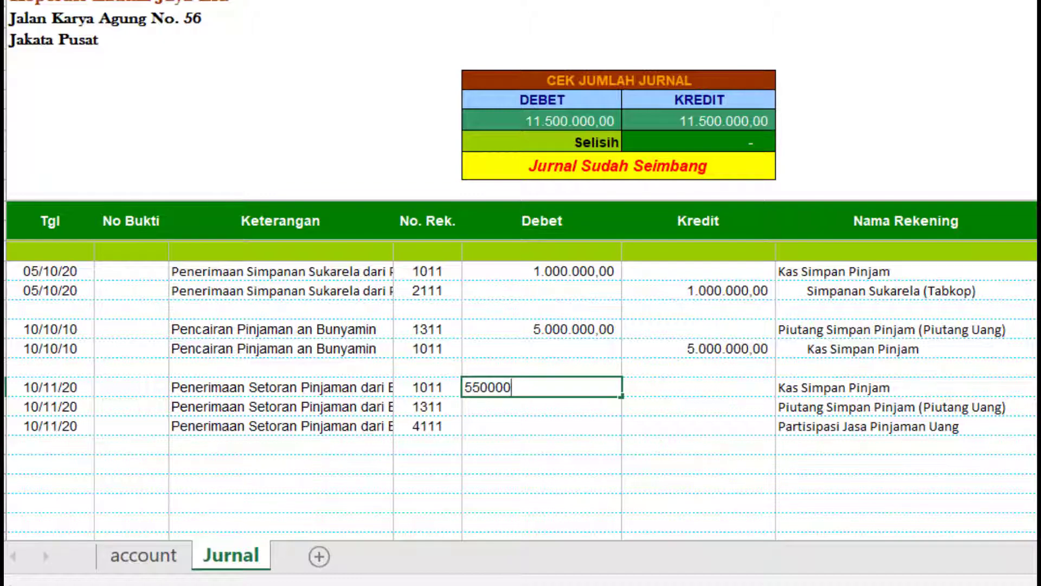
pyautogui.press('Return')
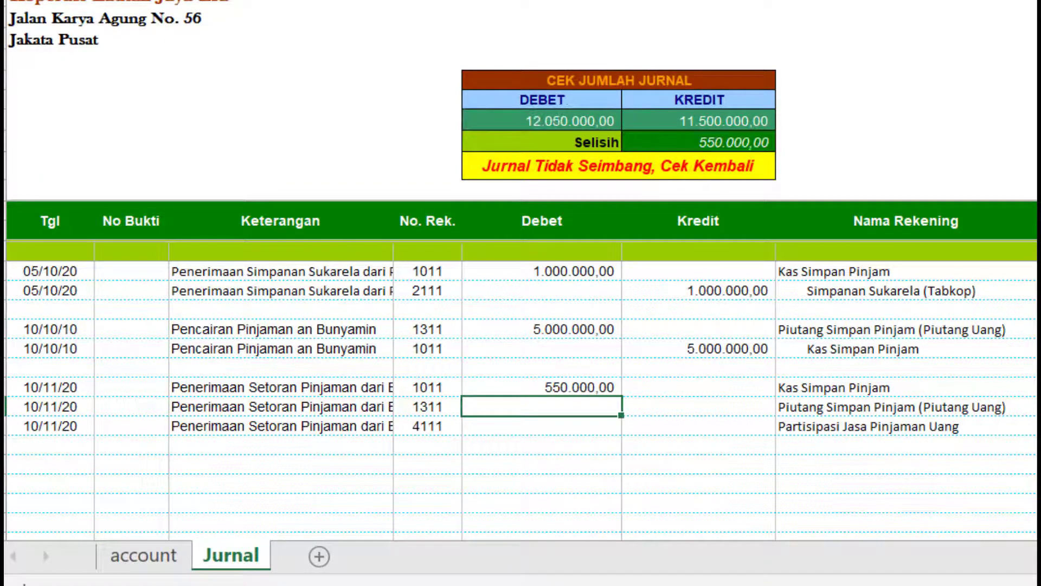
pyautogui.click(732, 412)
pyautogui.write('500.0')
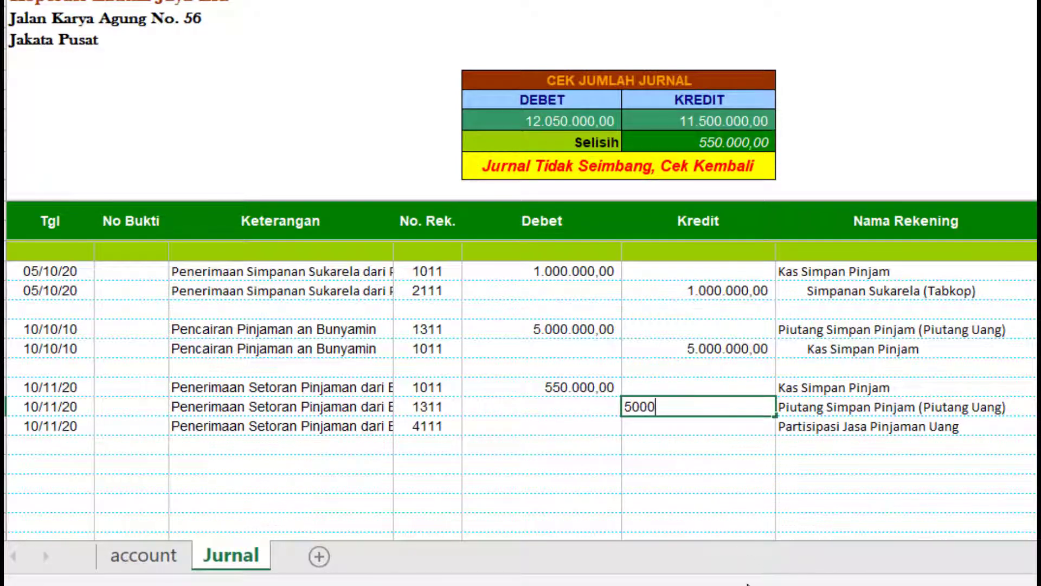
pyautogui.write('00')
pyautogui.press('Return')
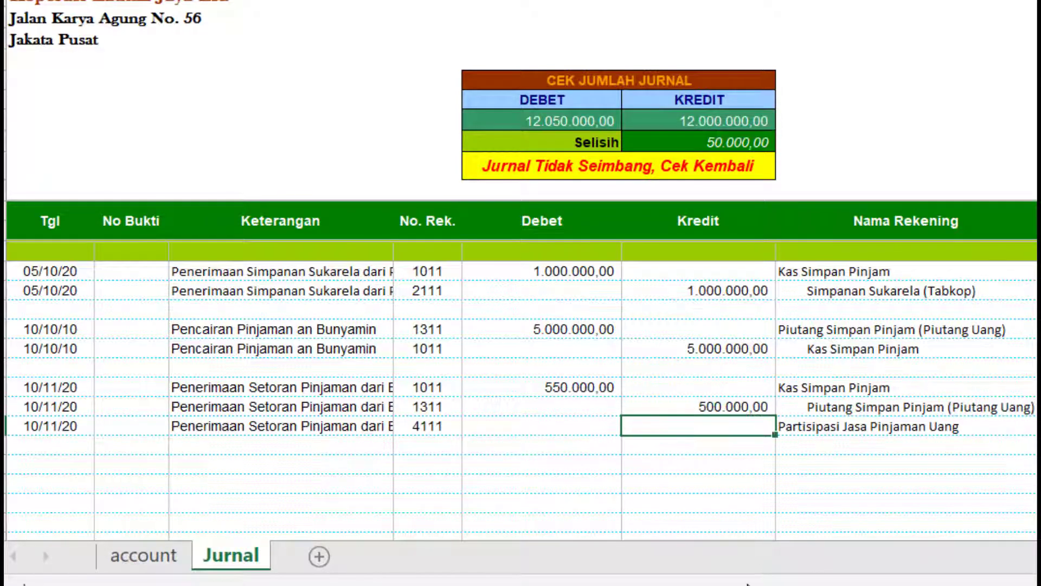
pyautogui.write('50000')
pyautogui.press('Return')
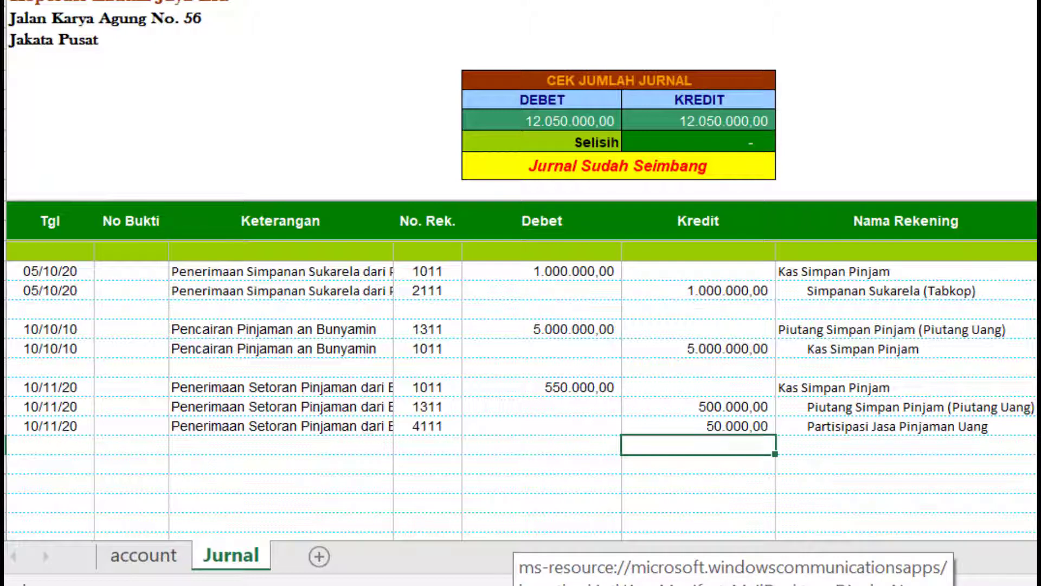
pyautogui.click(751, 407)
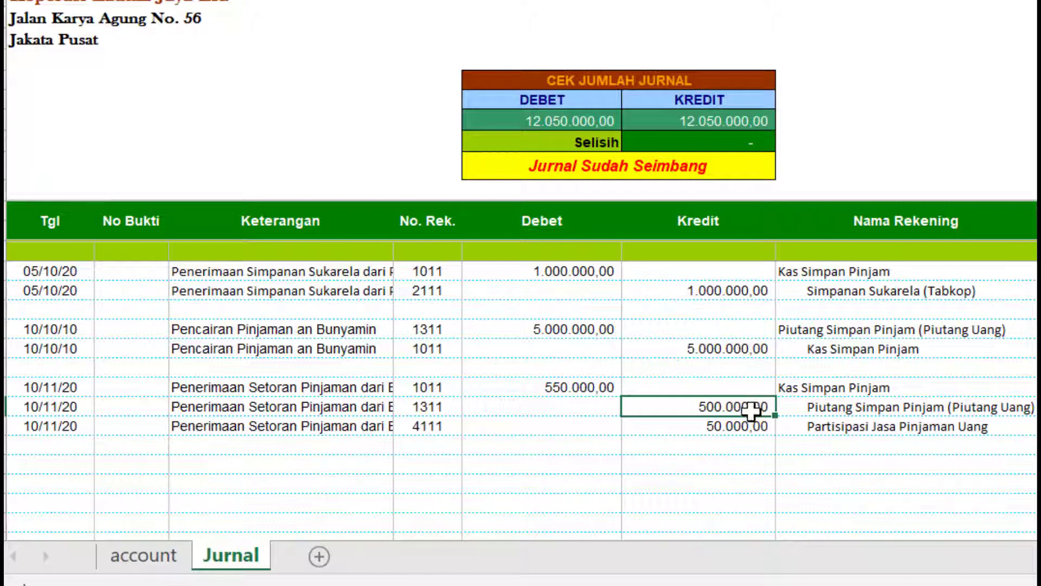
pyautogui.click(748, 431)
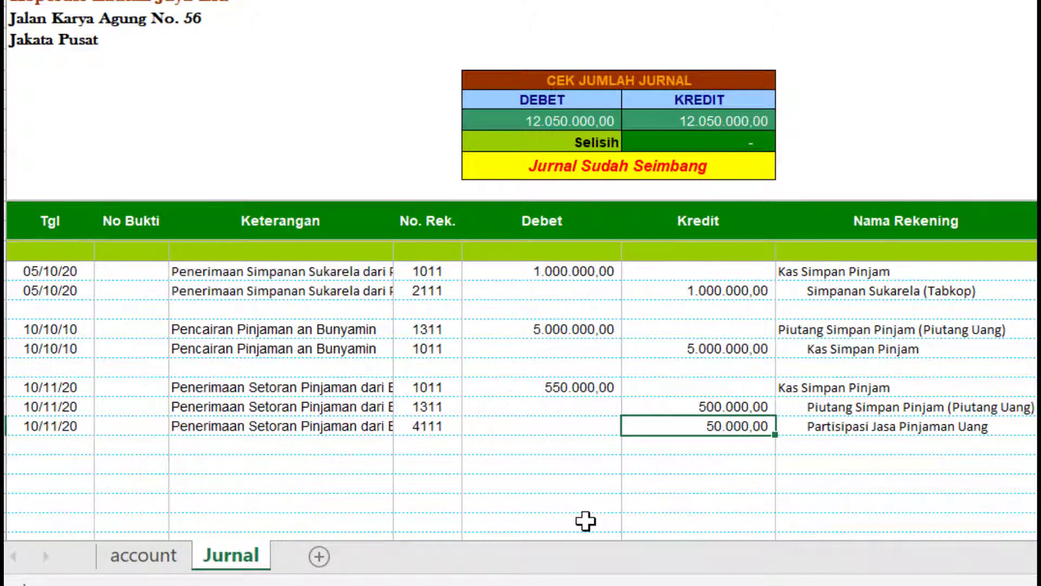
# - Date two new rows 11/11/20
pyautogui.click(80, 466)
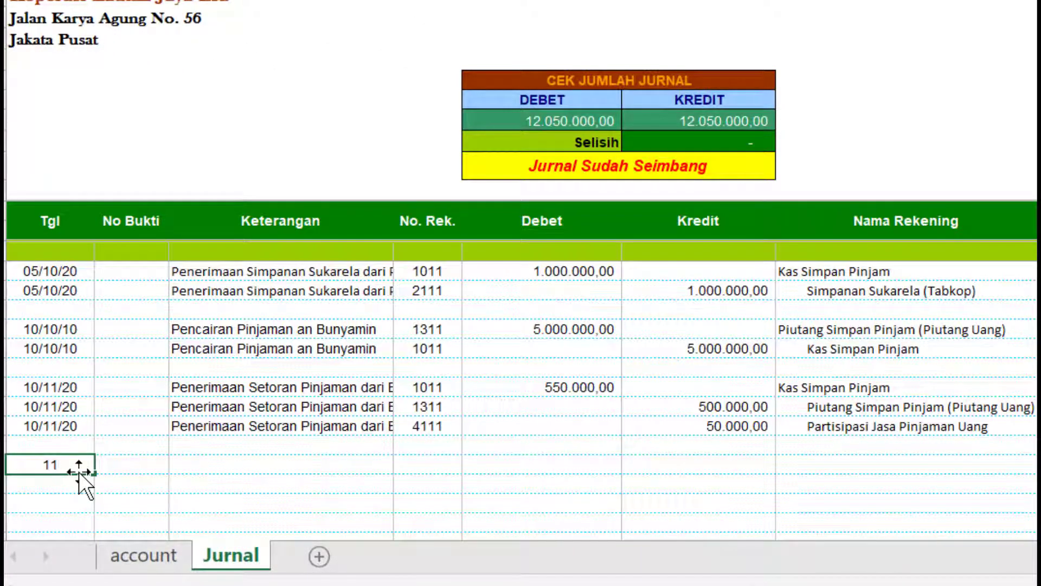
pyautogui.write('/11/2020')
pyautogui.press('Return')
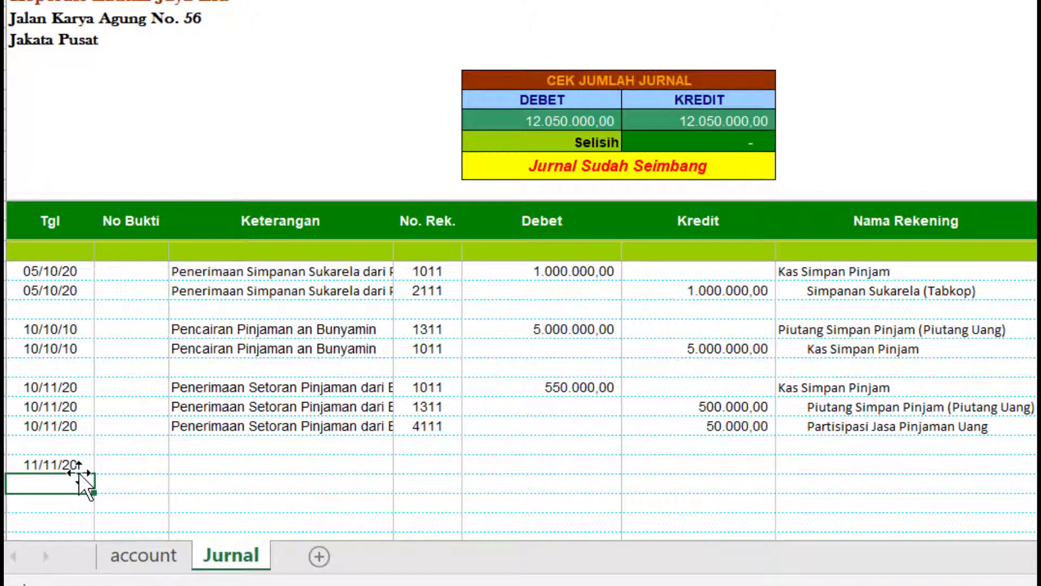
pyautogui.click(82, 463)
pyautogui.hotkey('ctrl', 'c')
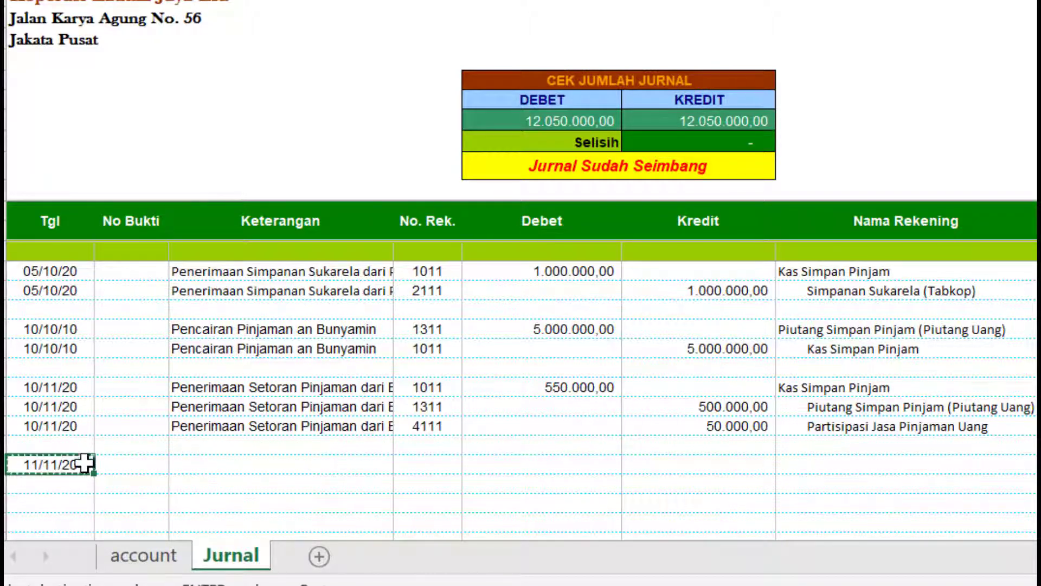
pyautogui.click(79, 480)
pyautogui.hotkey('ctrl', 'v')
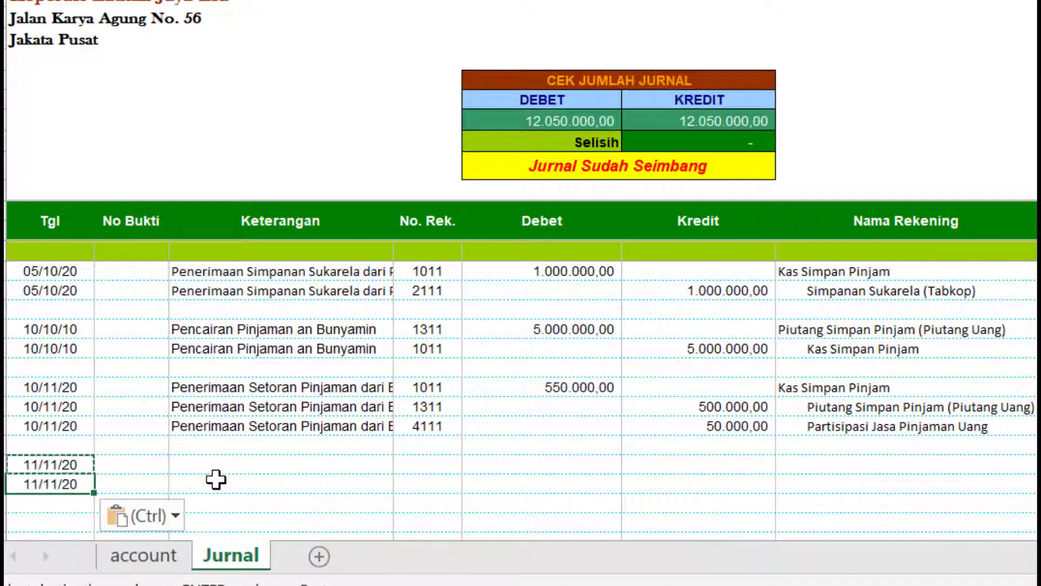
# - Describe both 11/11/20 rows as Penarikan Simpanan Sukarela and check an earlier entry's account
pyautogui.click(219, 468)
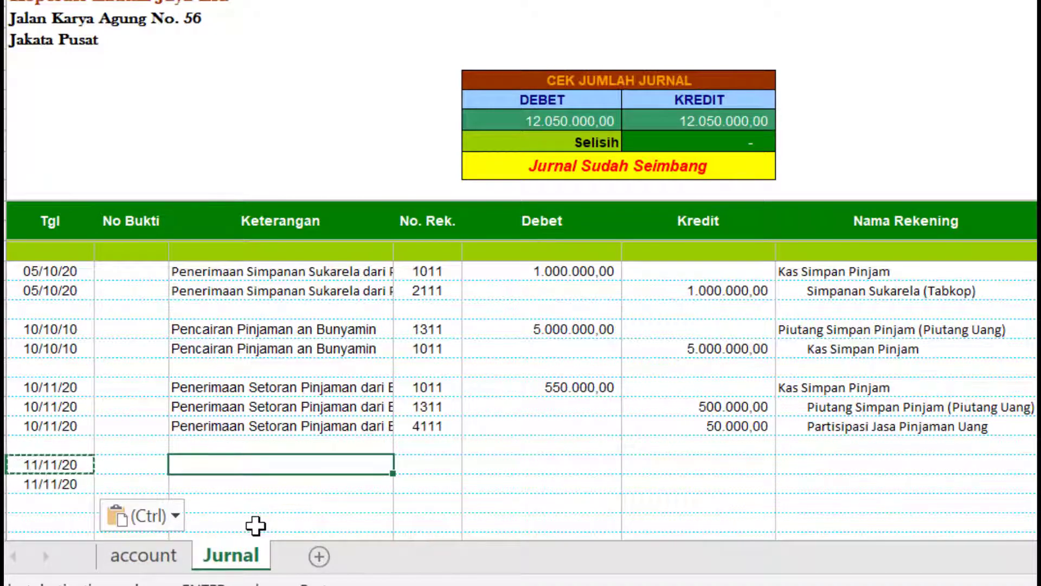
pyautogui.write('Penari')
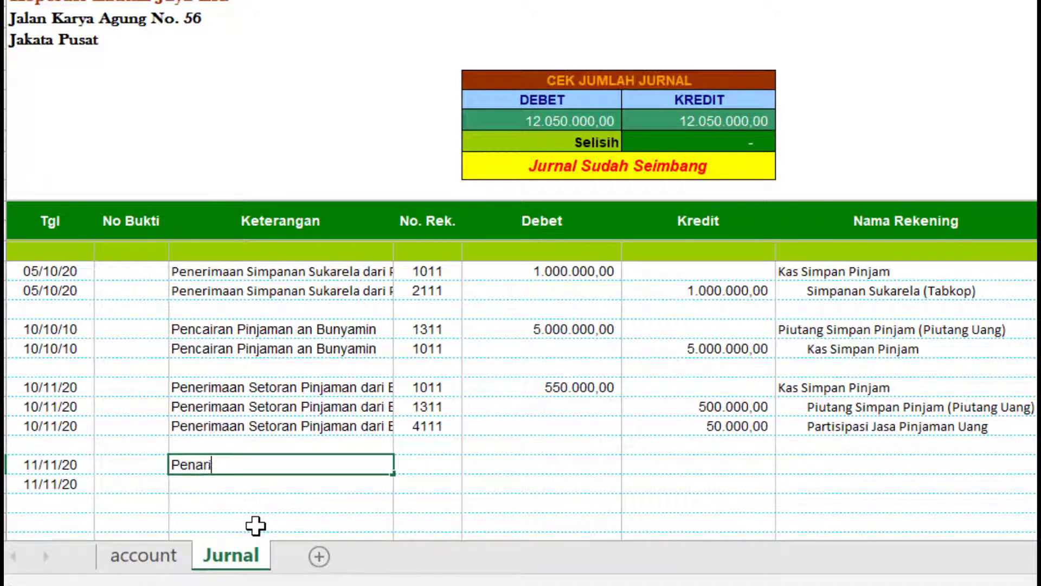
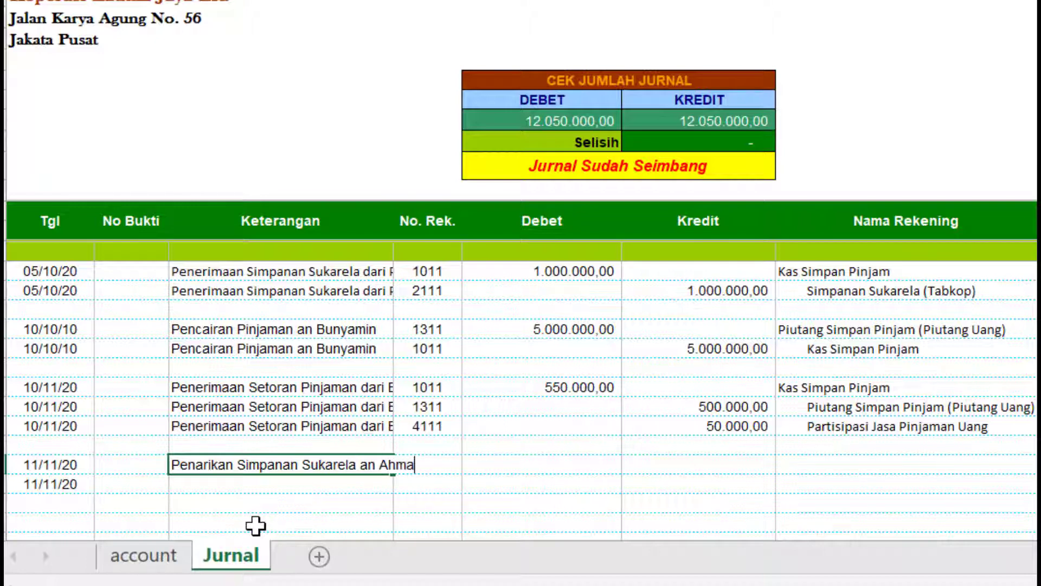
pyautogui.press('Return')
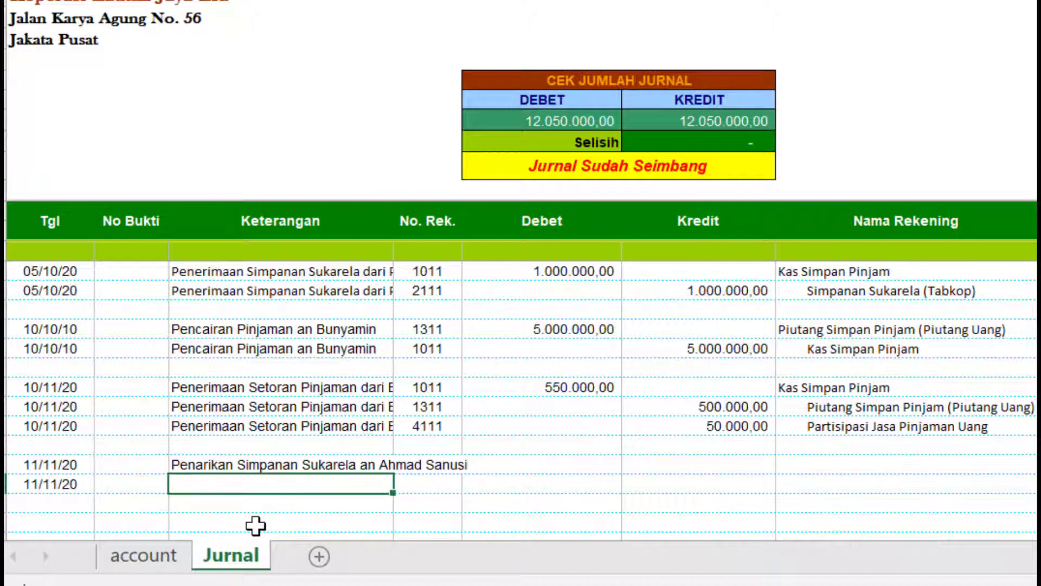
pyautogui.click(286, 463)
pyautogui.moveTo(394, 473); pyautogui.dragTo(400, 488)
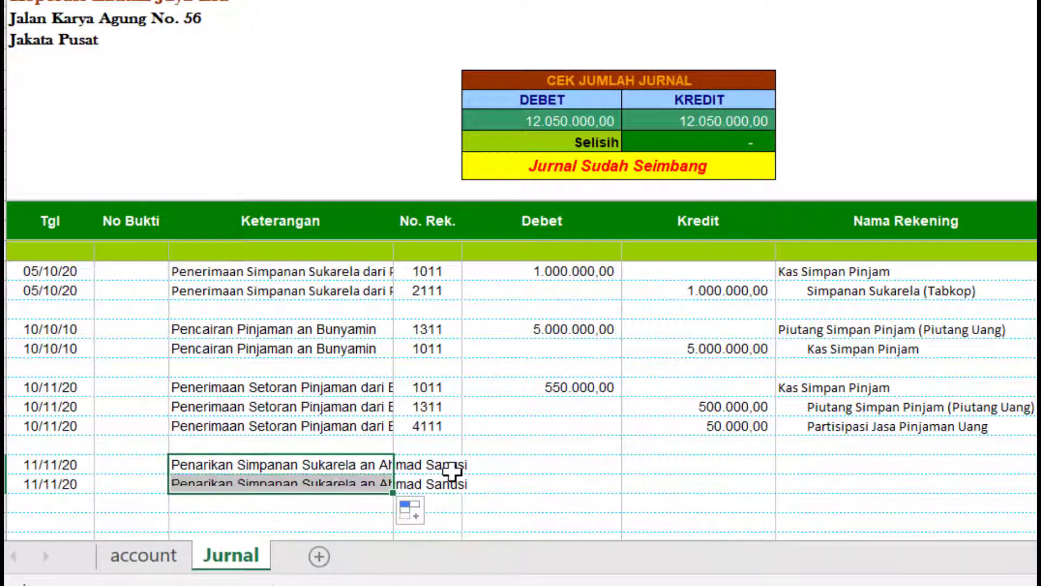
pyautogui.click(460, 465)
pyautogui.scroll(1, 516, 374)
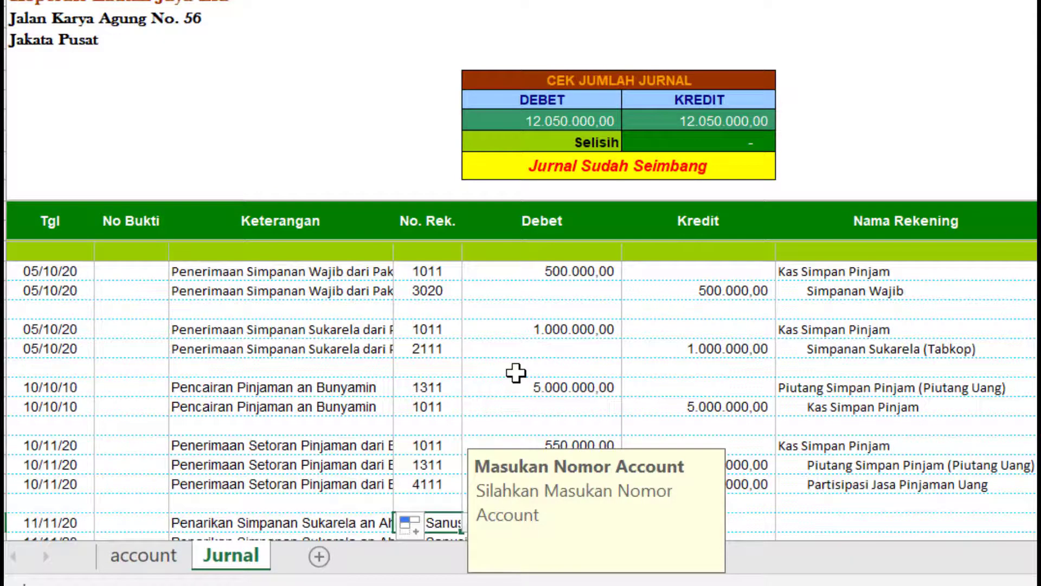
pyautogui.click(415, 332)
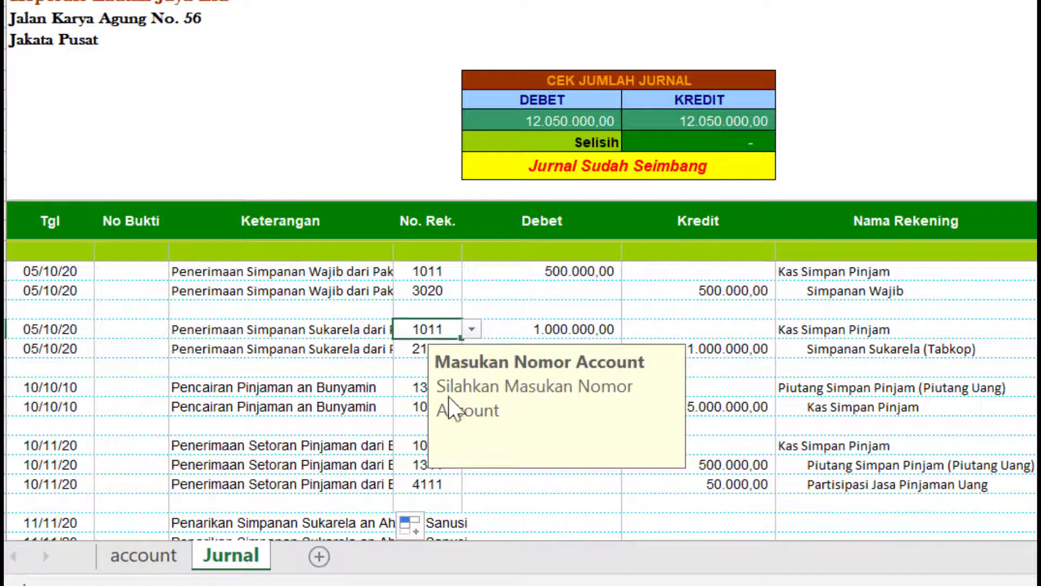
pyautogui.scroll(-1, 496, 481)
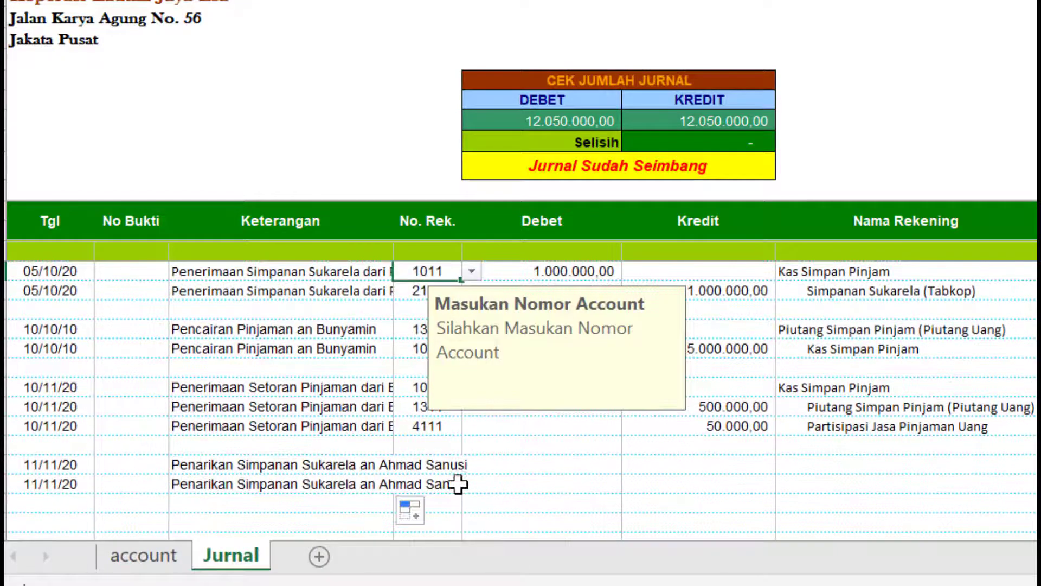
pyautogui.click(451, 478)
pyautogui.scroll(1, 502, 384)
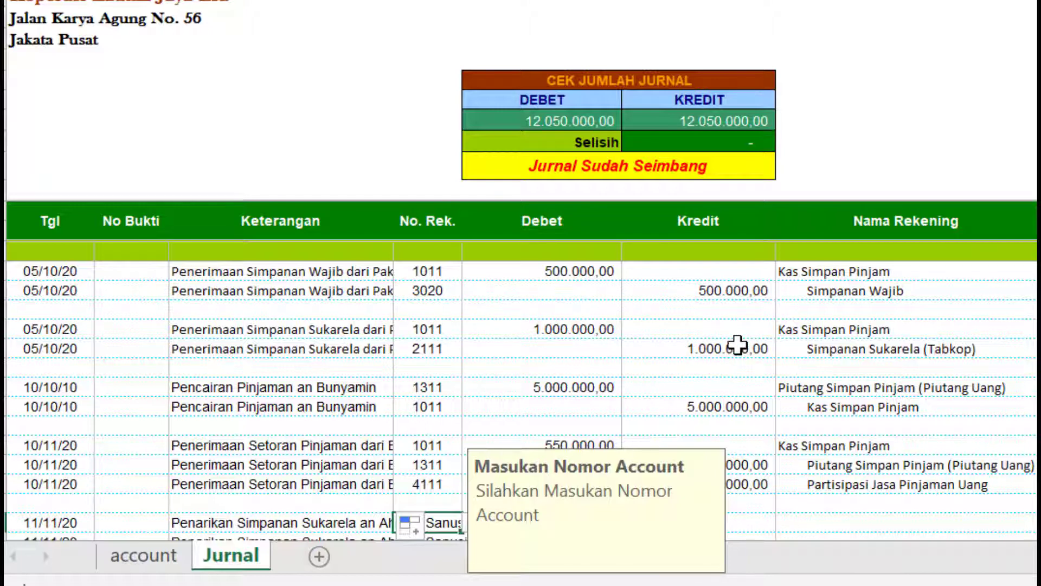
pyautogui.scroll(-1, 737, 345)
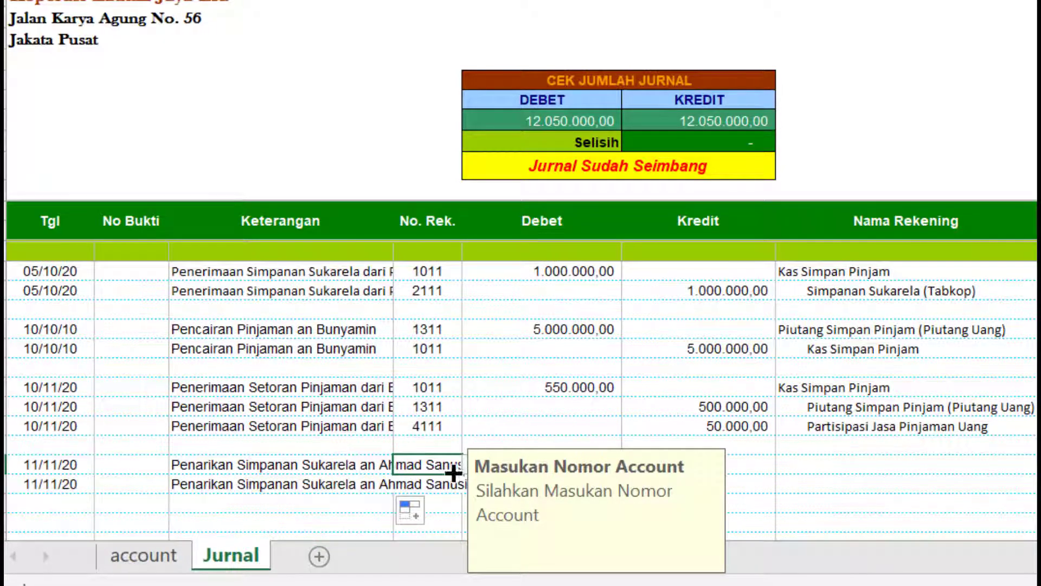
# - Assign account 2111 to the first withdrawal row and 1011 to the second
pyautogui.write('2111')
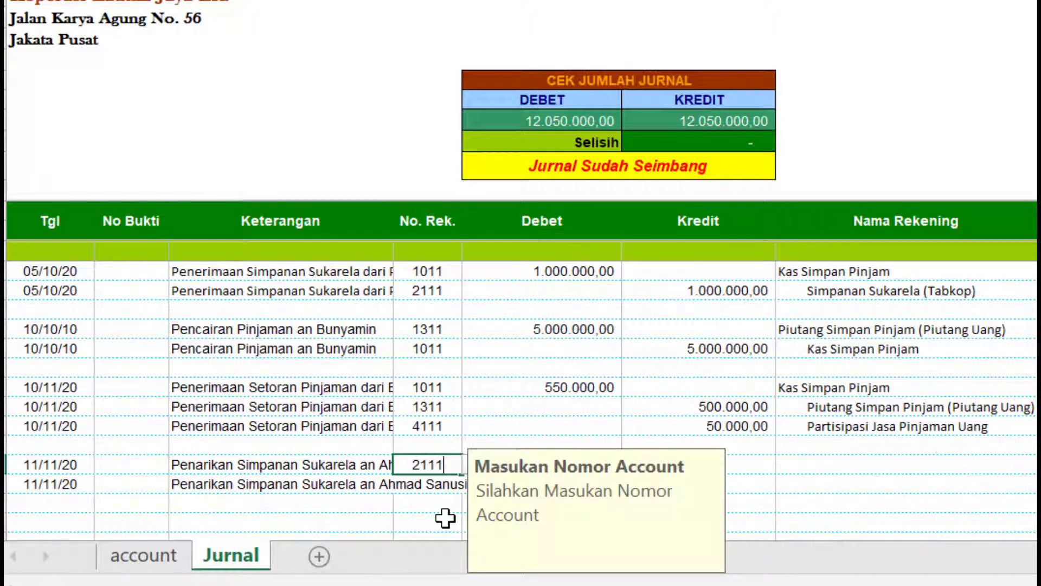
pyautogui.press('Return')
pyautogui.write('1011')
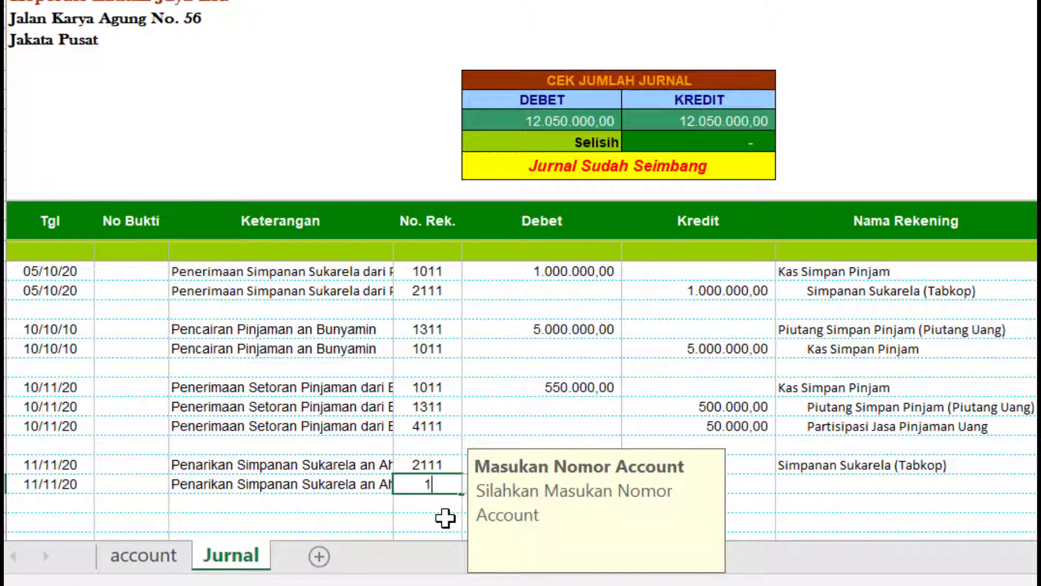
pyautogui.scroll(-1, 577, 380)
pyautogui.click(590, 384)
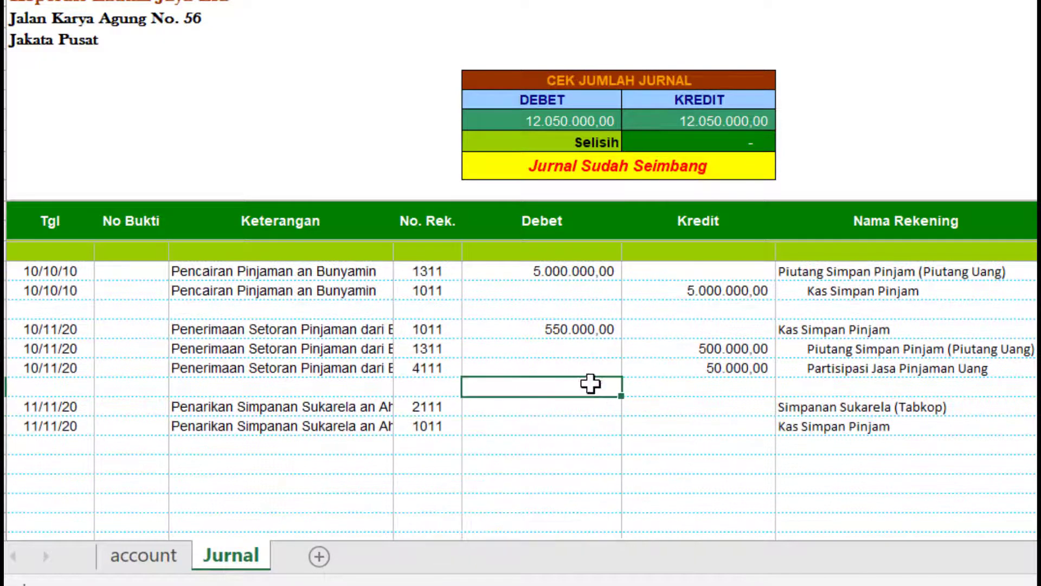
# - Debit 500.000 to the 2111 row and credit 500.000 to the 1011 row
pyautogui.click(576, 419)
pyautogui.click(576, 402)
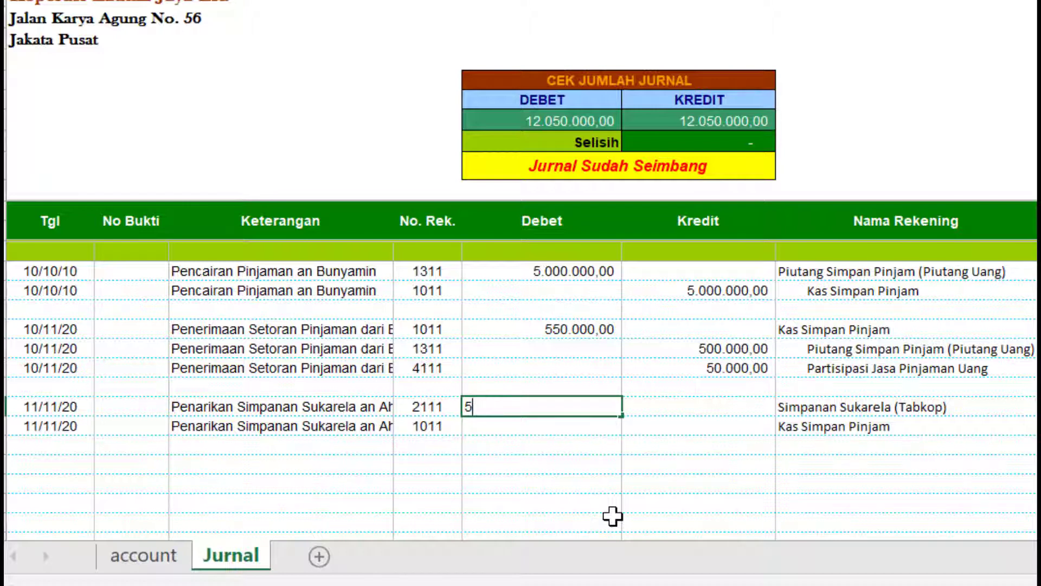
pyautogui.write('500.000')
pyautogui.press('Return')
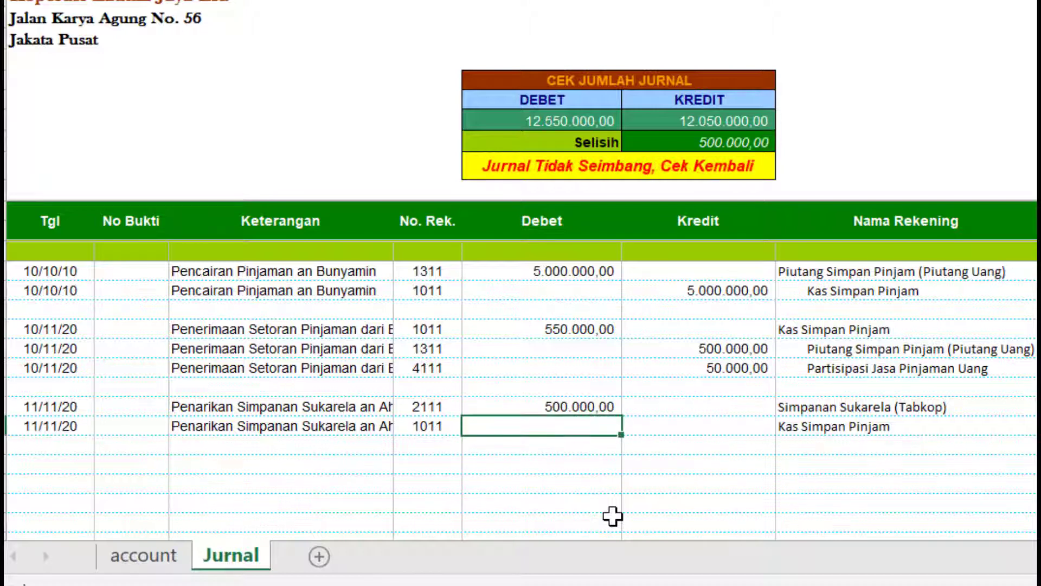
pyautogui.click(708, 425)
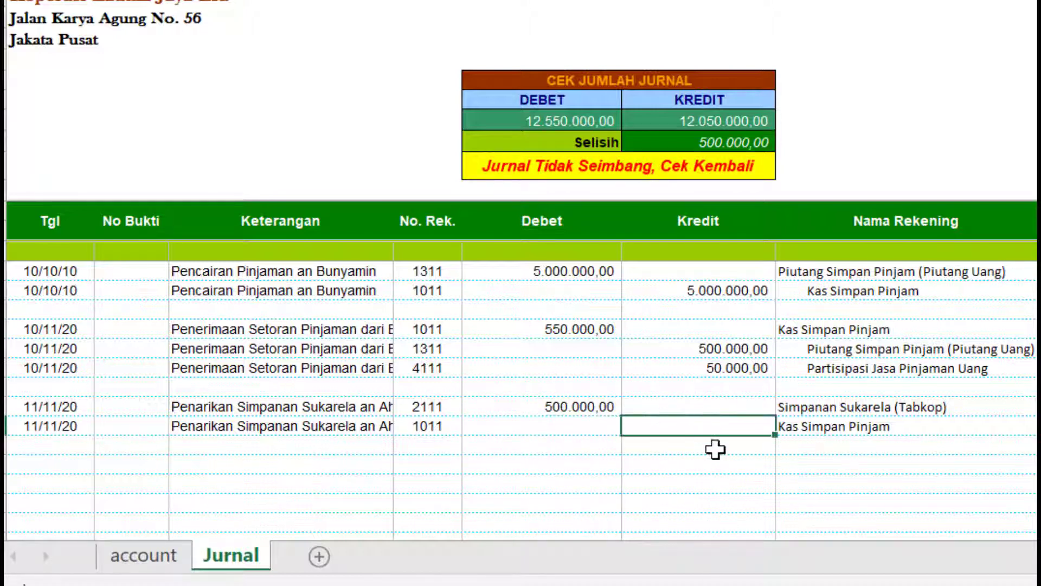
pyautogui.write('500000')
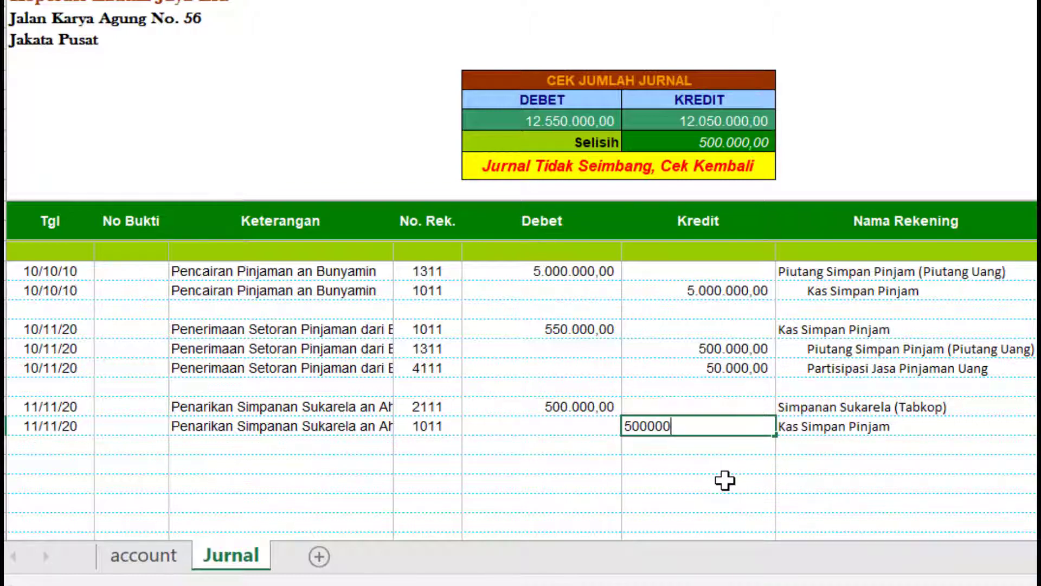
pyautogui.press('Return')
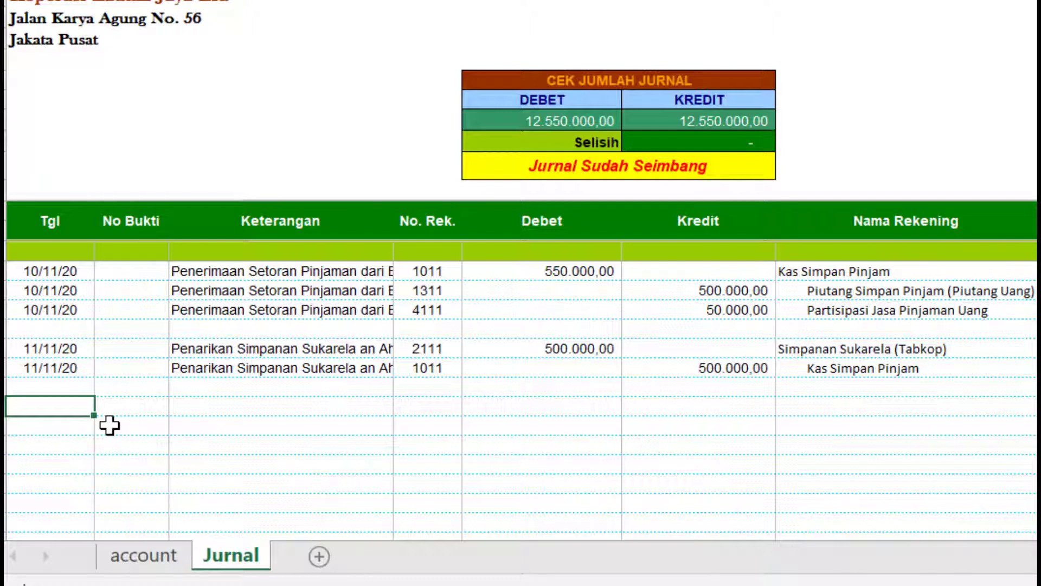
# - Enter 30/11/2020 with description Biaya Gaji and copy both cells into the row below
pyautogui.write('0/11/2020')
pyautogui.press('Return')
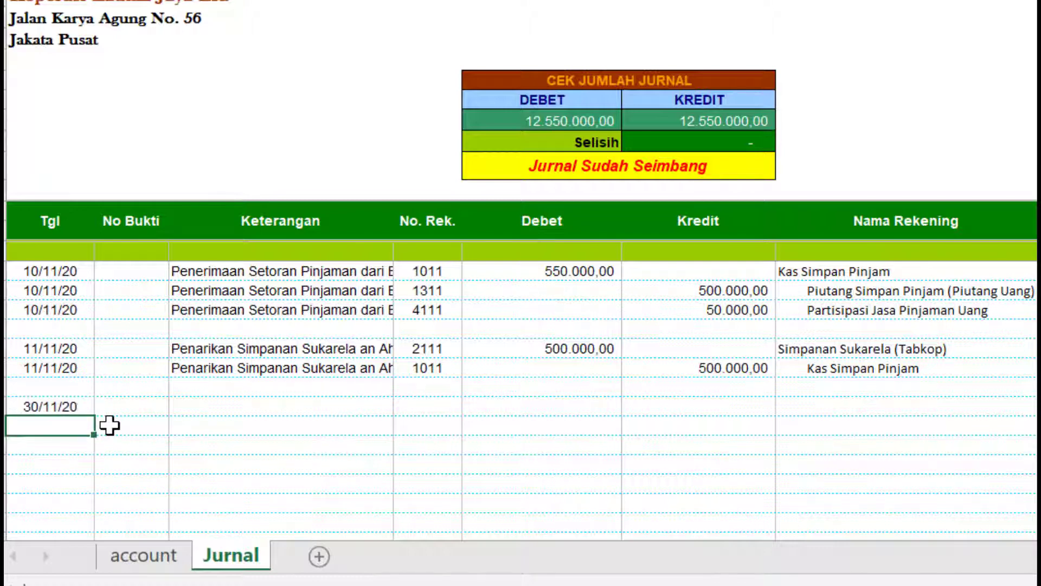
pyautogui.click(226, 407)
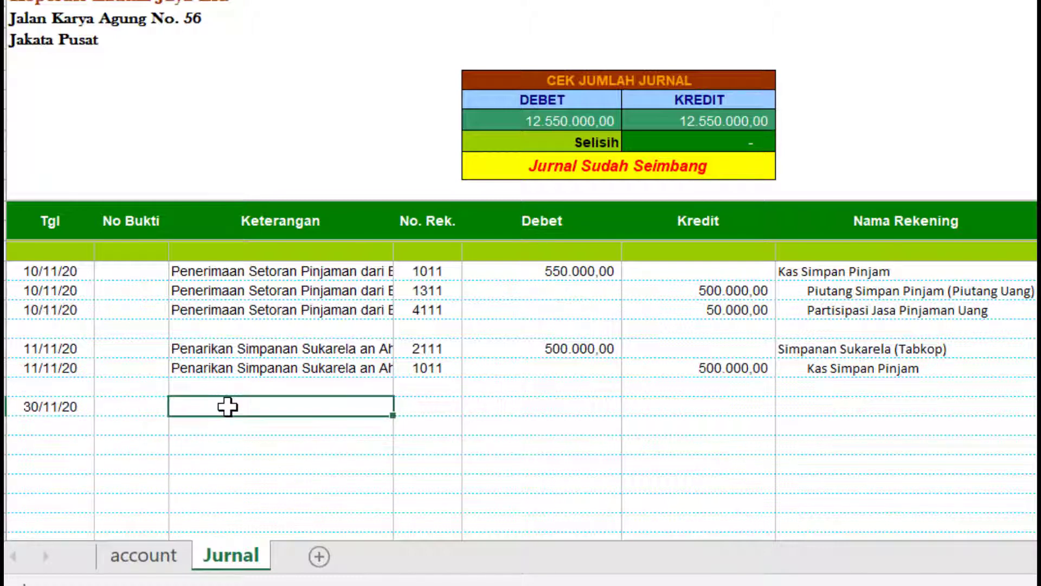
pyautogui.write('B')
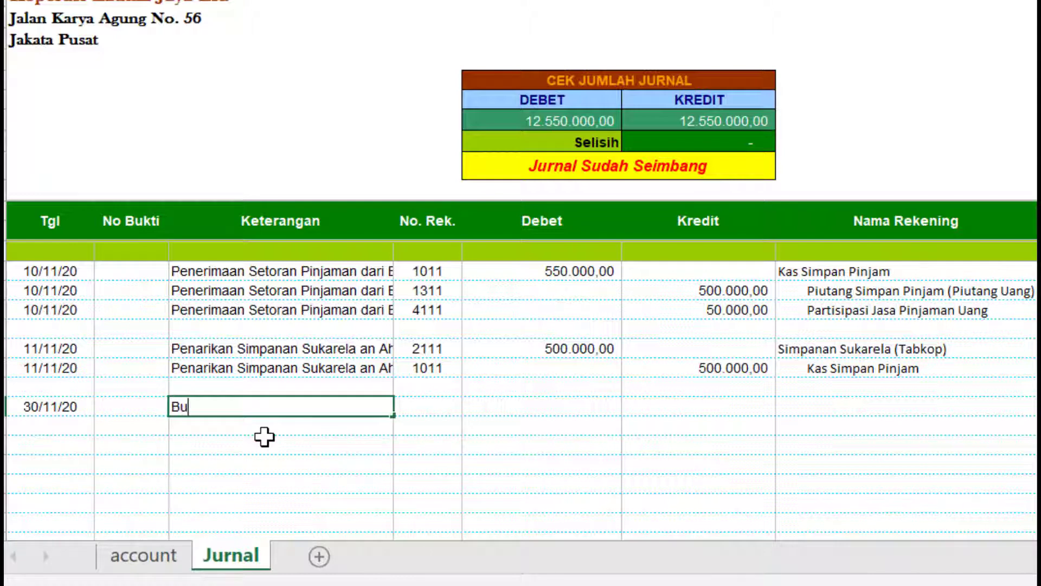
pyautogui.write('iaya Gaji')
pyautogui.press('Return')
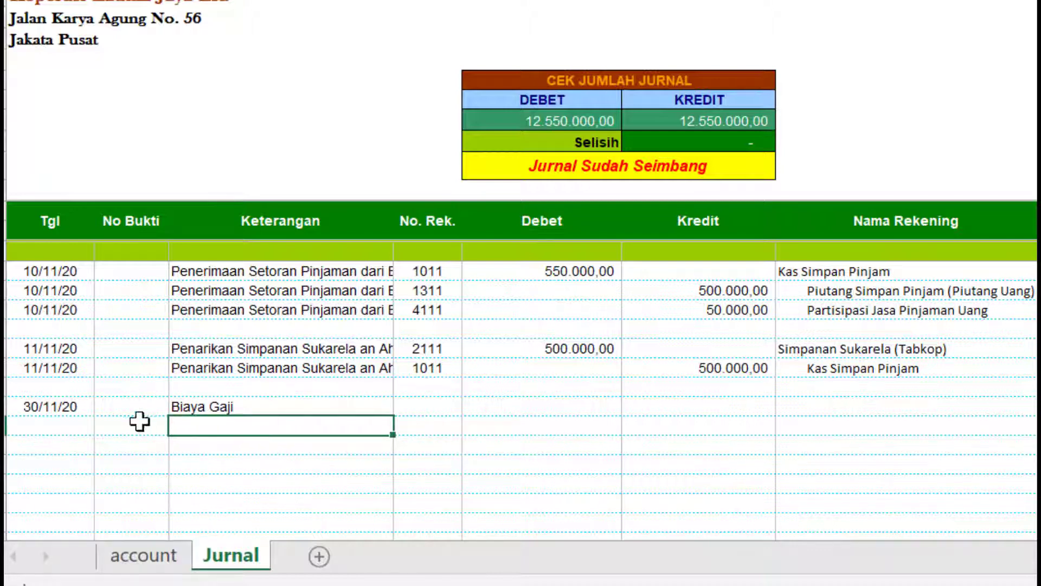
pyautogui.moveTo(52, 412); pyautogui.dragTo(180, 412)
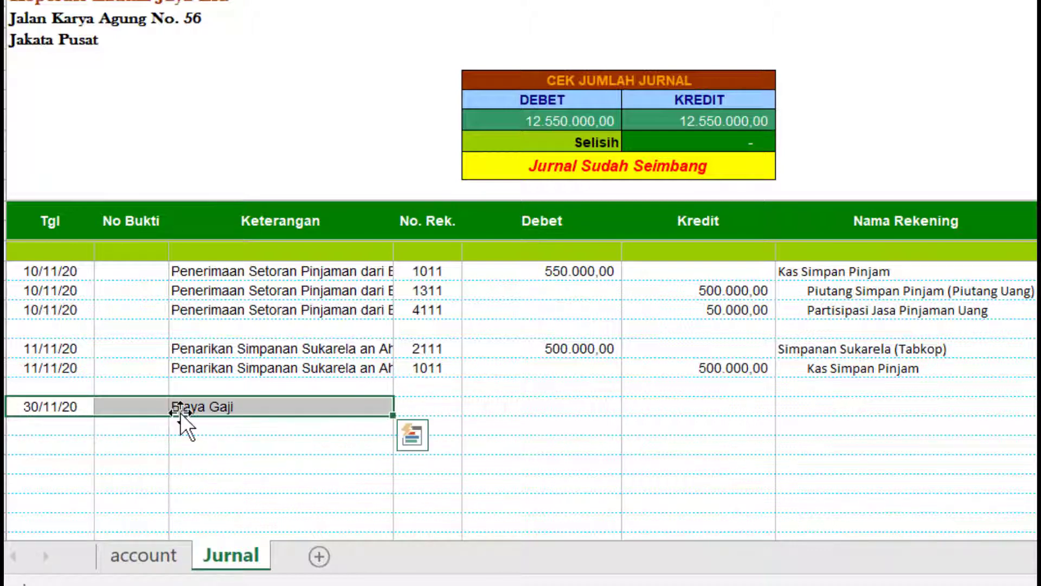
pyautogui.hotkey('ctrl', 'c')
pyautogui.click(79, 425)
pyautogui.hotkey('ctrl', 'v')
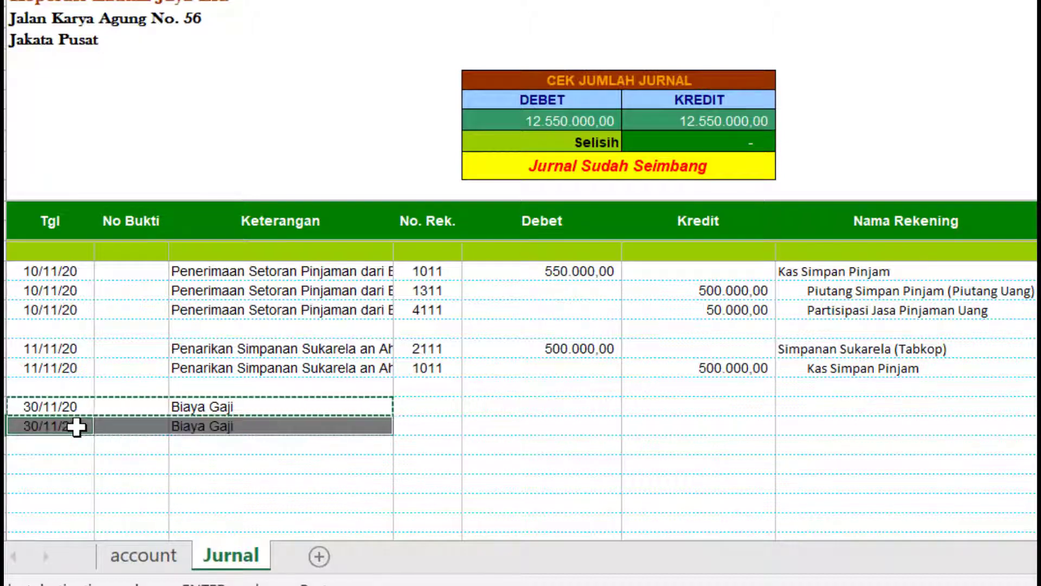
pyautogui.click(436, 413)
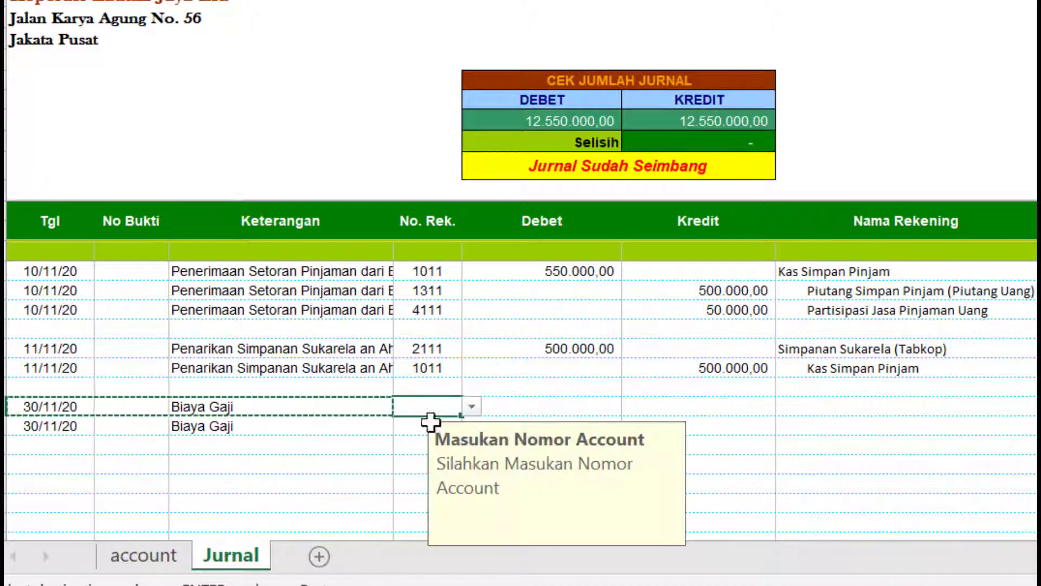
# - Set account 1011 on the second Biaya Gaji row and pick 7111 Gaji Pengurus for the first
pyautogui.scroll(-1, 607, 373)
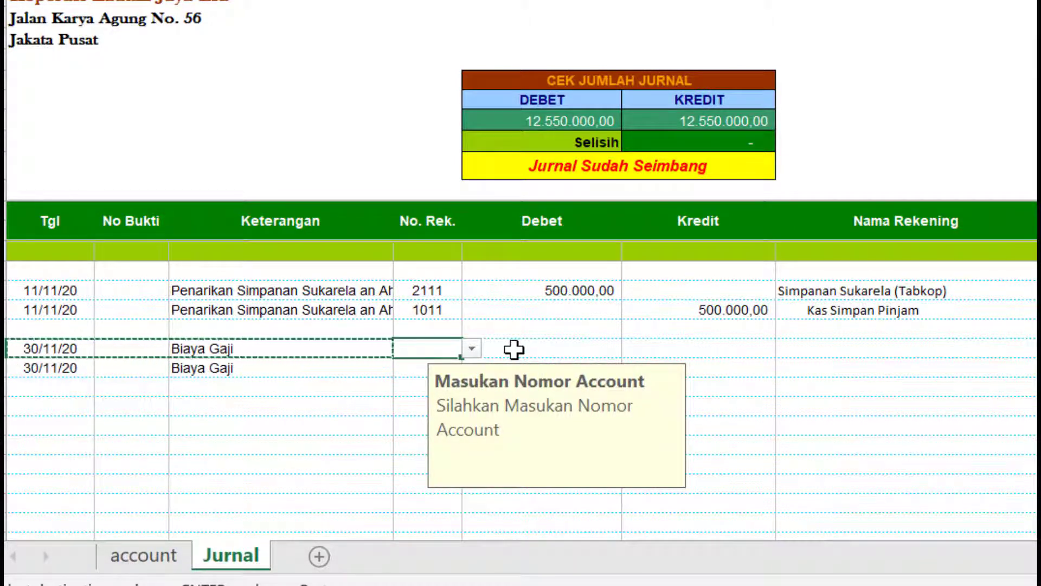
pyautogui.click(400, 367)
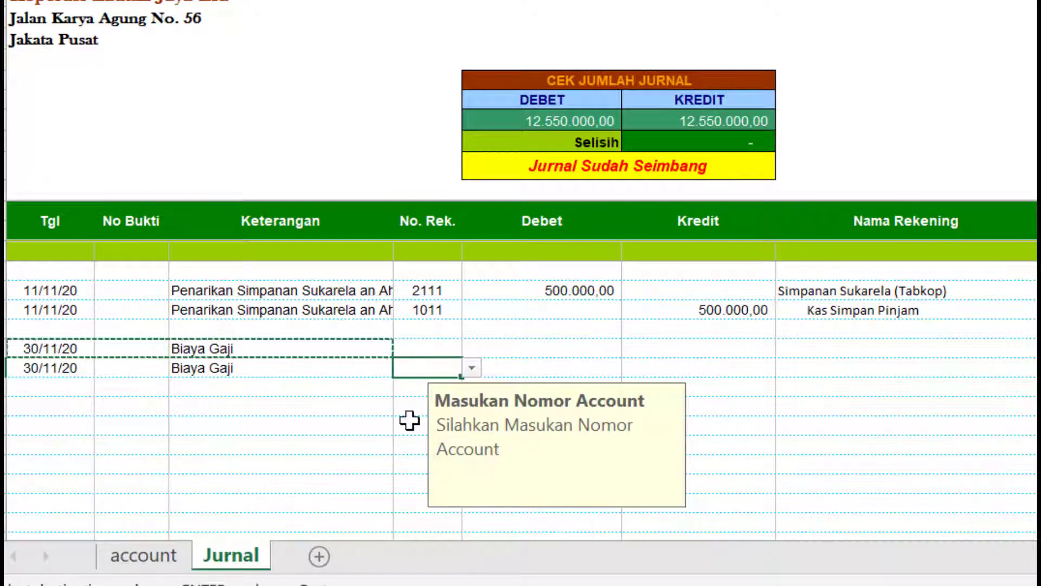
pyautogui.write('1011')
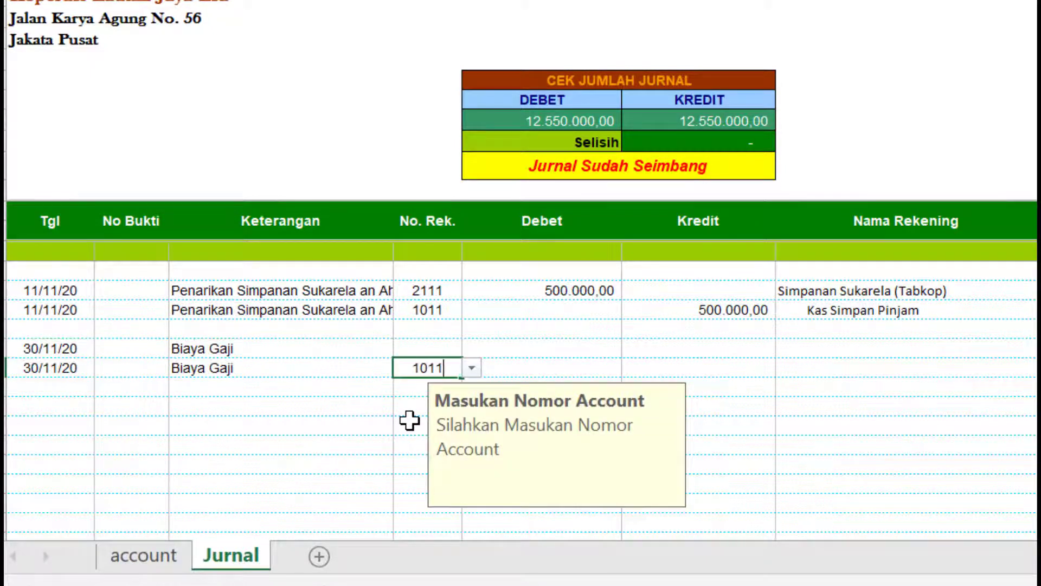
pyautogui.click(427, 344)
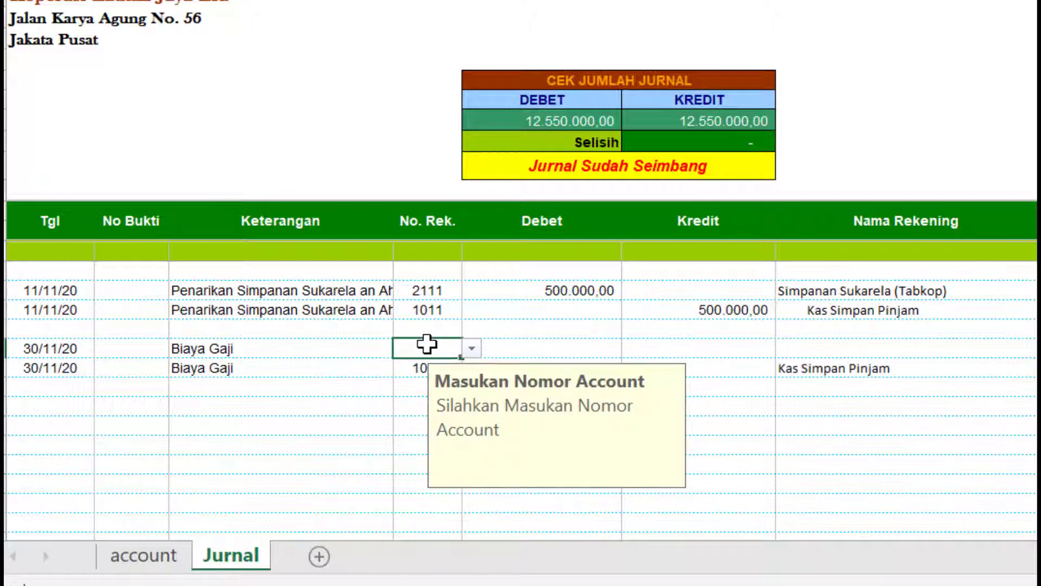
pyautogui.click(472, 349)
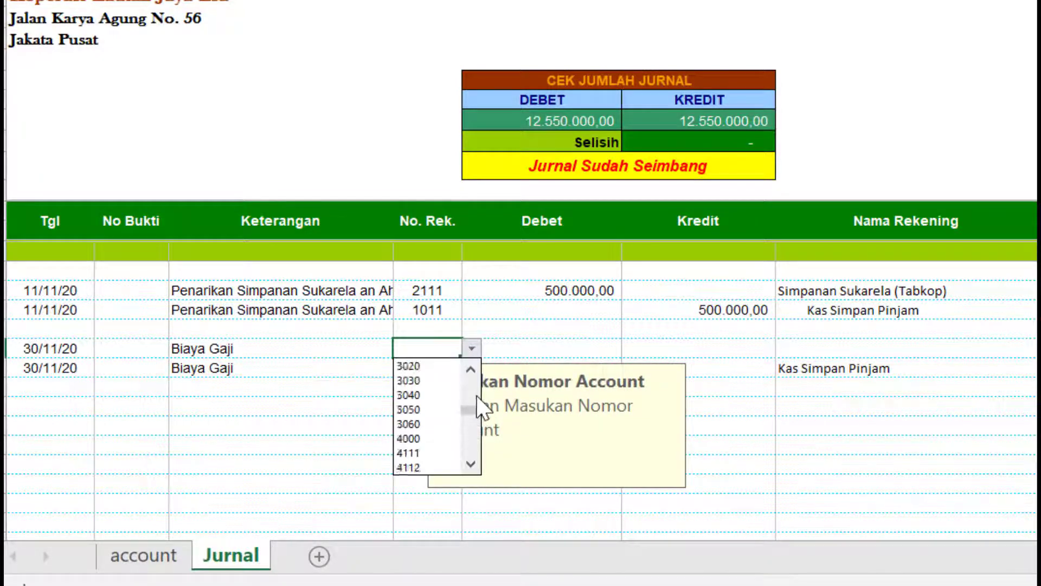
pyautogui.scroll(3, 476, 395)
pyautogui.scroll(-5, 476, 423)
pyautogui.click(471, 443)
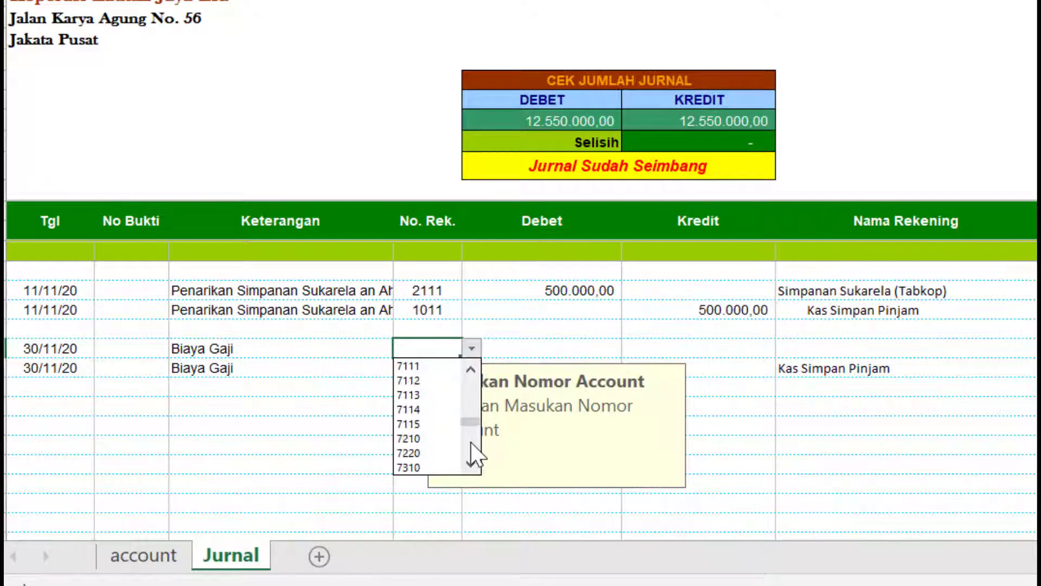
pyautogui.click(409, 366)
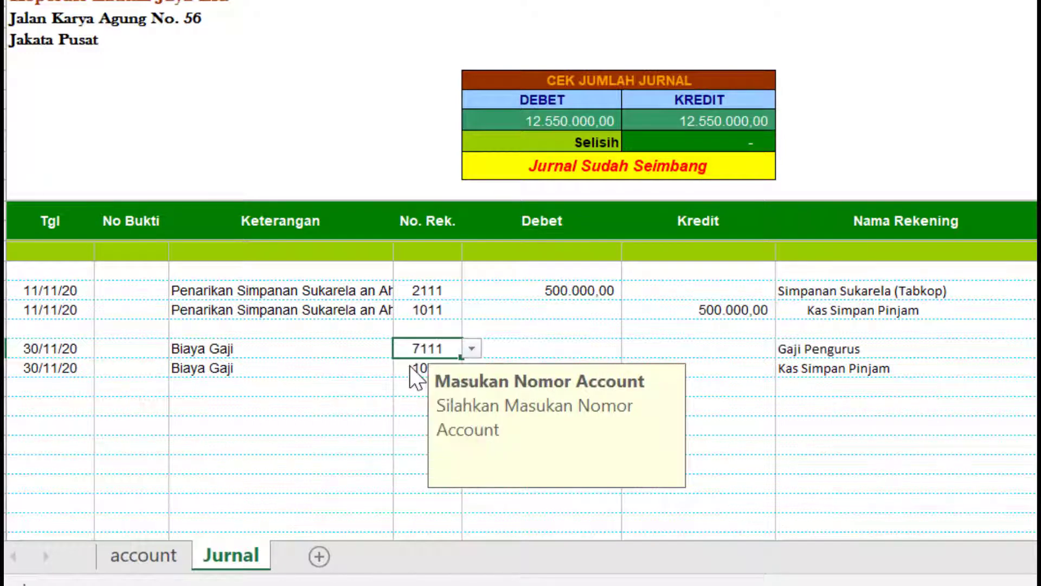
# - Debit 2.500.000 to 7111 and paste the same amount as the 1011 credit
pyautogui.click(529, 346)
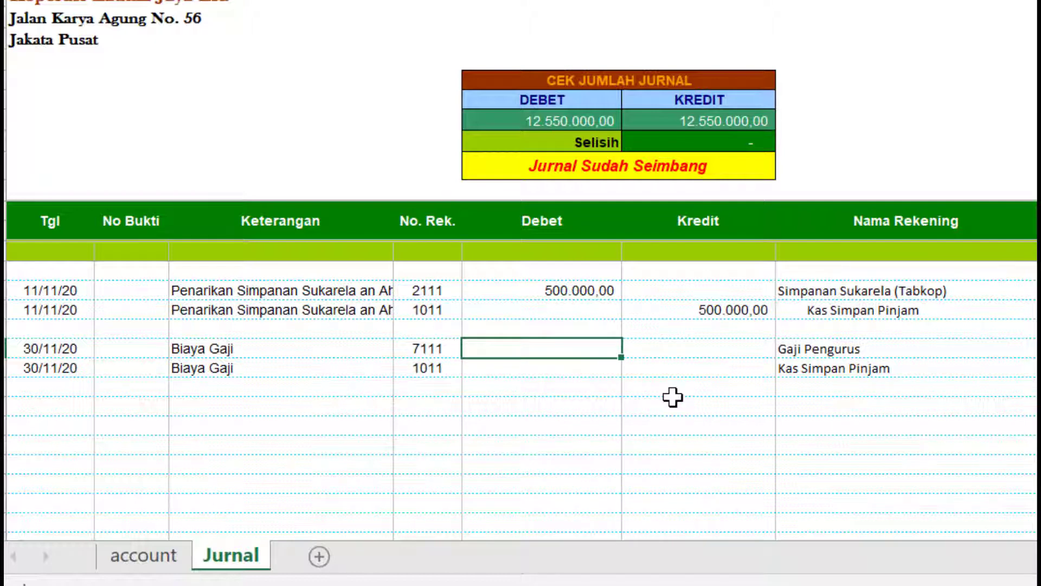
pyautogui.write('2500000')
pyautogui.press('Return')
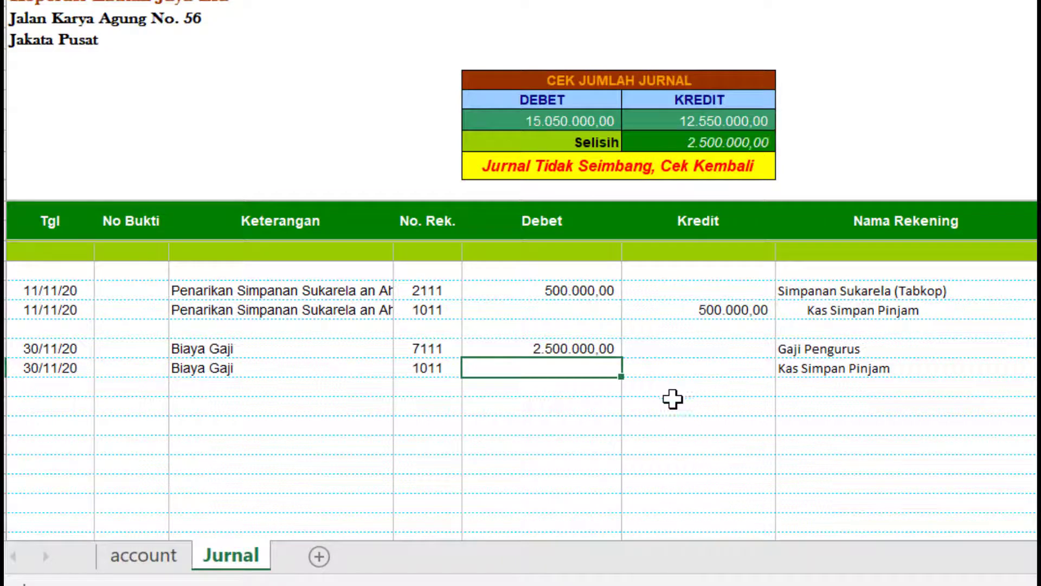
pyautogui.click(601, 348)
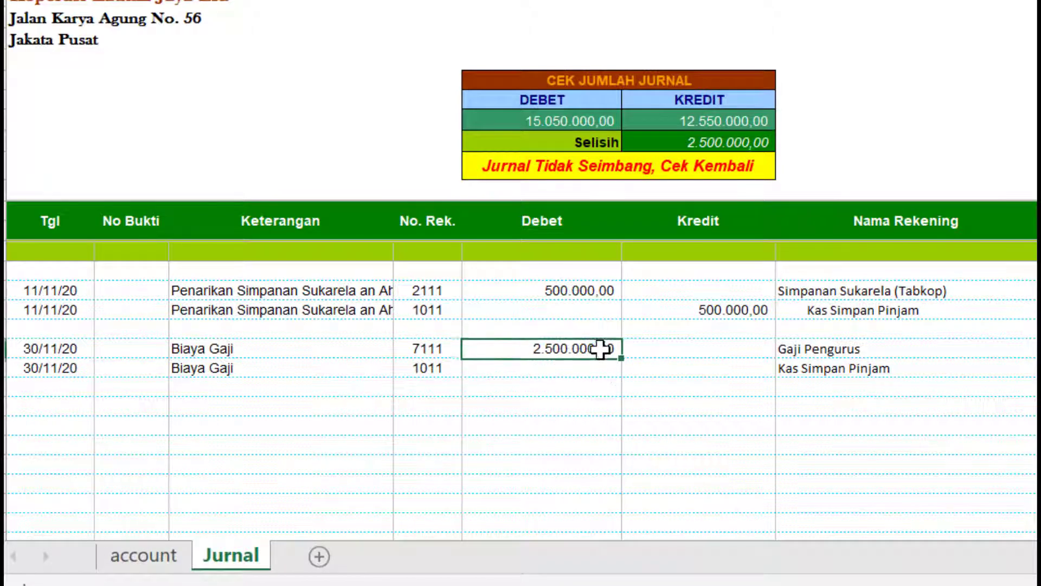
pyautogui.hotkey('ctrl', 'c')
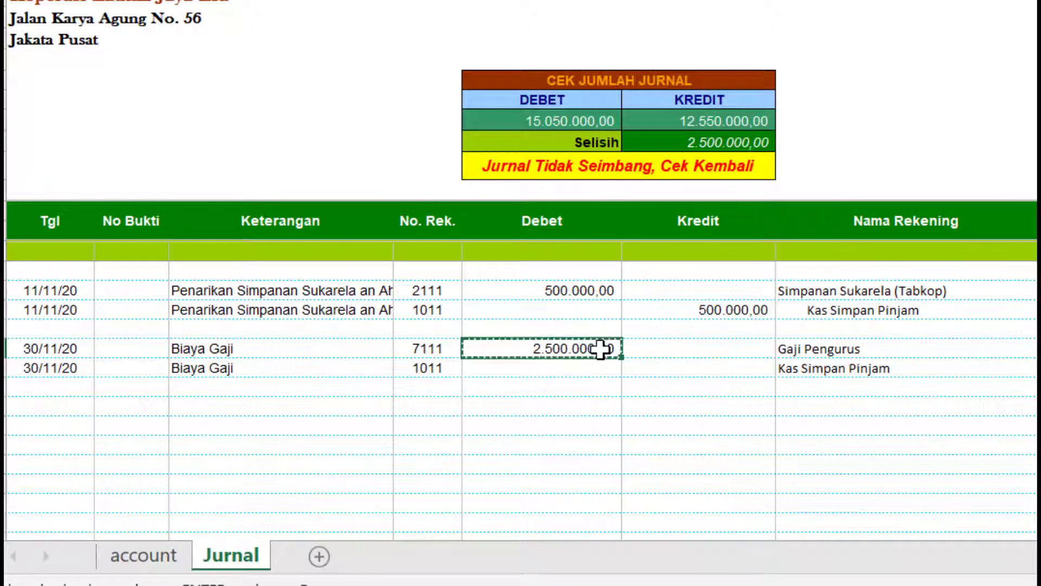
pyautogui.click(692, 369)
pyautogui.hotkey('ctrl', 'v')
pyautogui.click(682, 404)
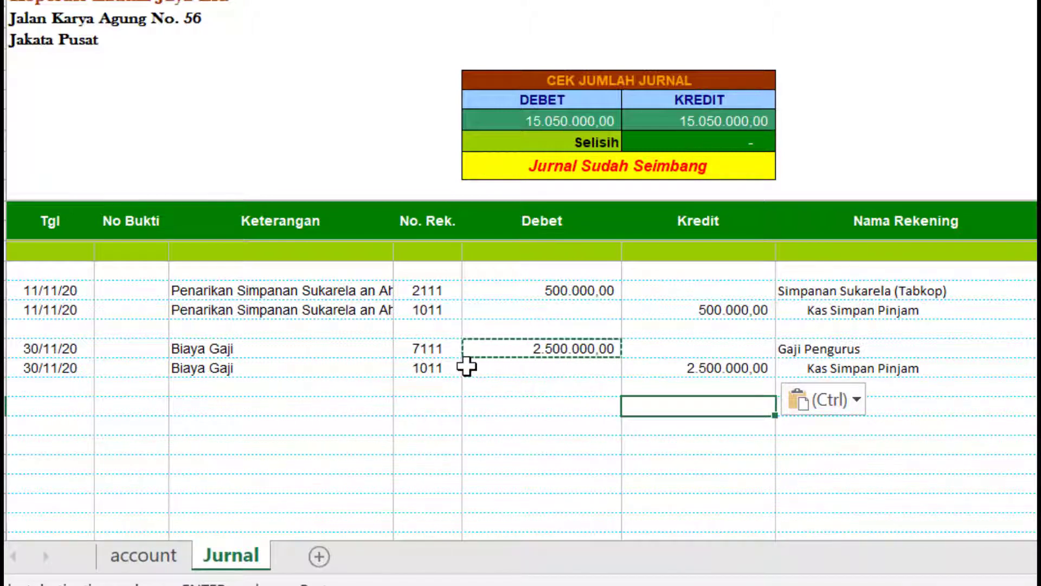
pyautogui.click(439, 352)
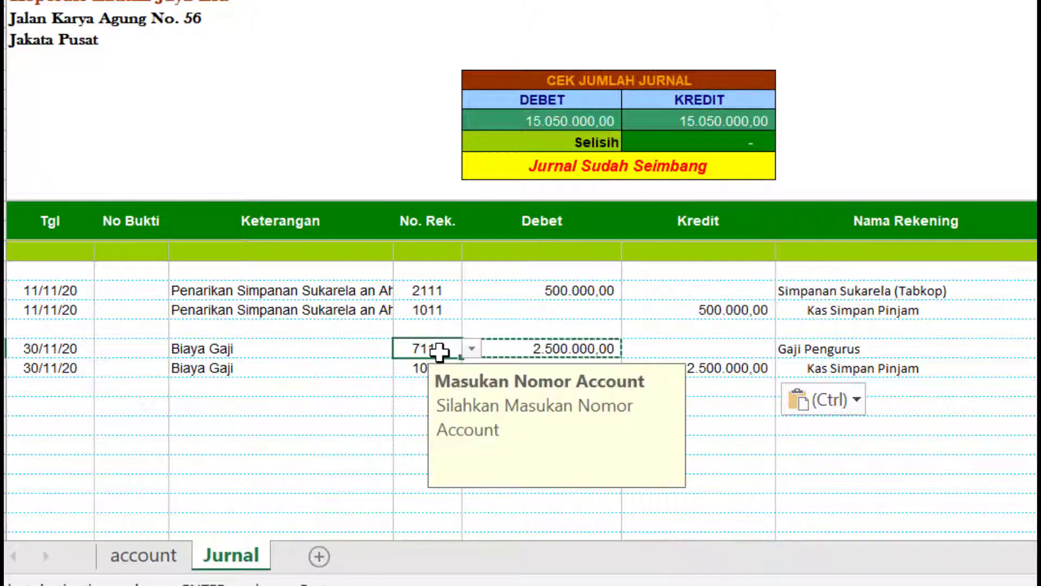
pyautogui.click(373, 439)
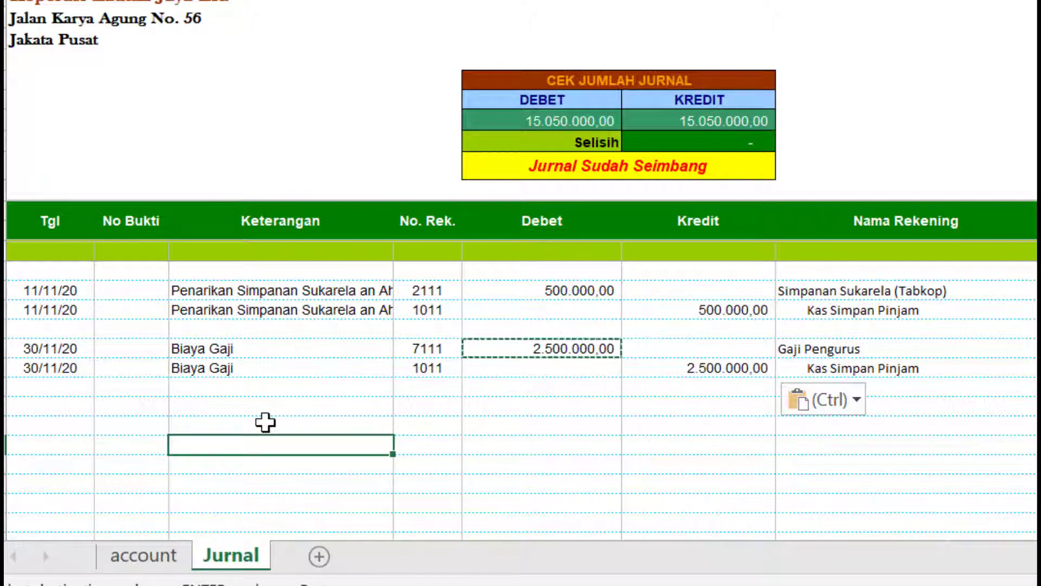
pyautogui.click(77, 407)
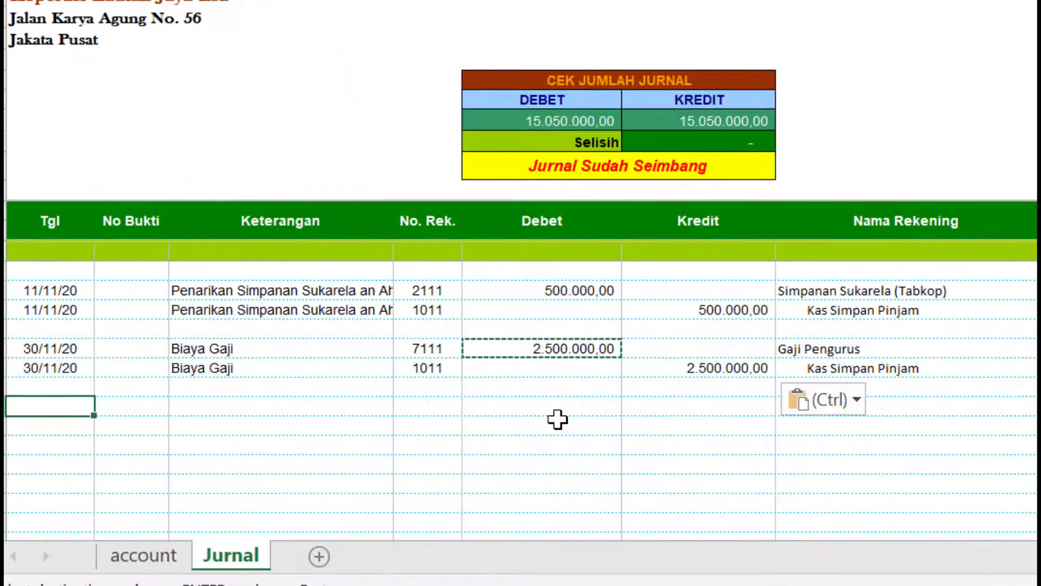
# - Enter date 30/11/2020 and an Anggota Keluar description naming the departing member
pyautogui.press('F2')
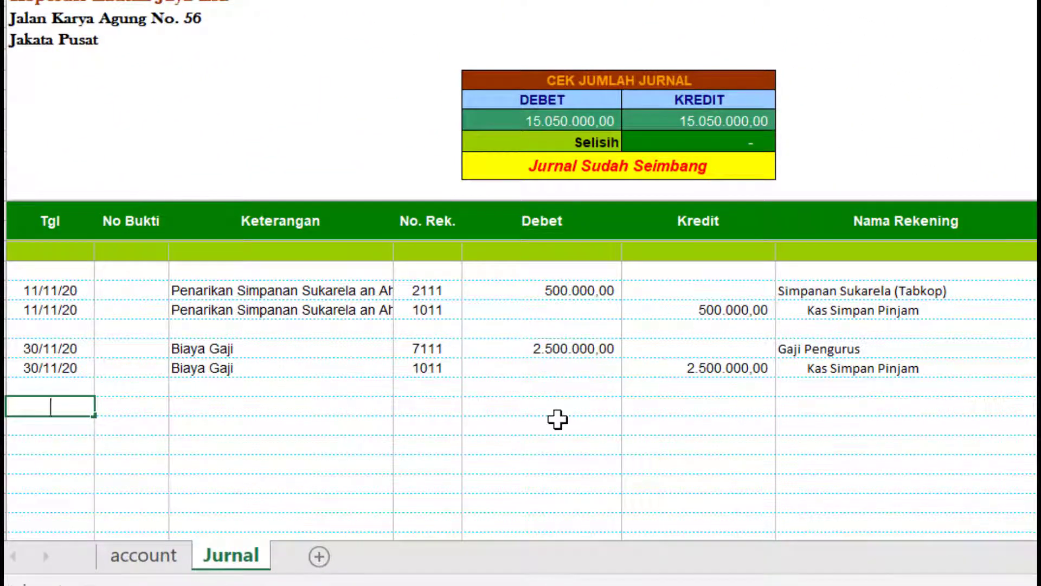
pyautogui.write('30/11/2020')
pyautogui.press('Return')
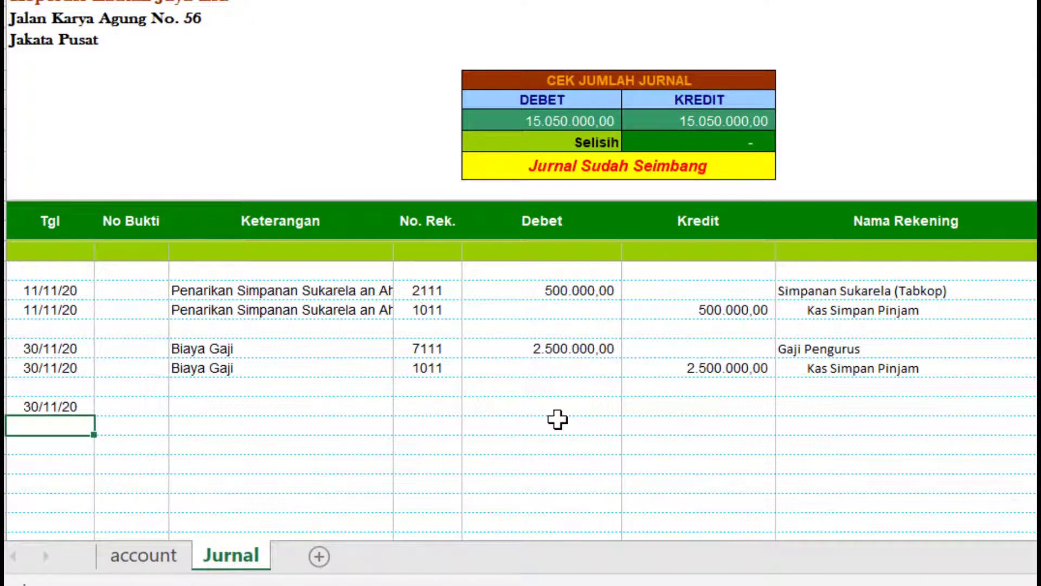
pyautogui.click(278, 407)
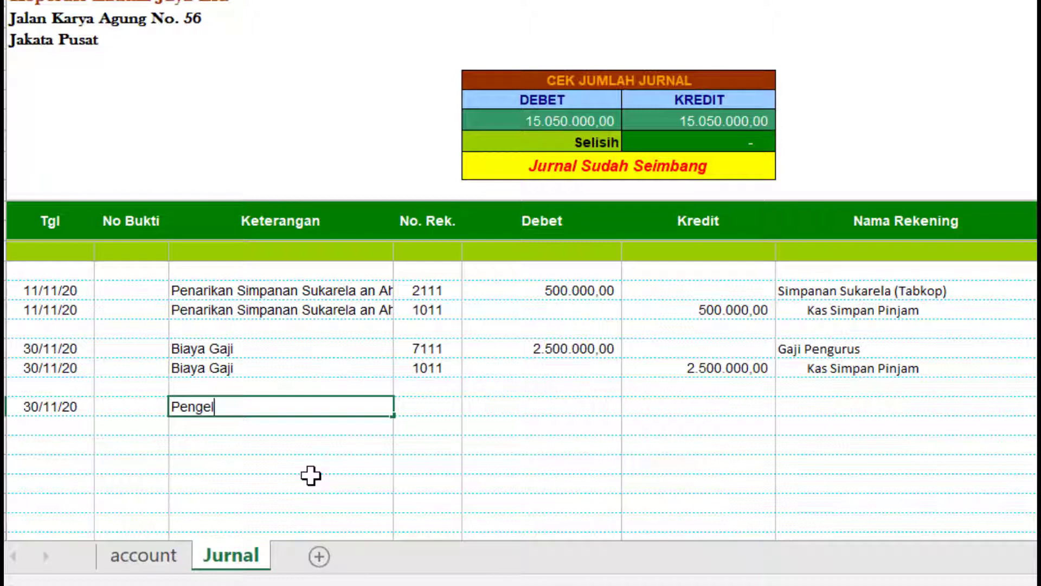
pyautogui.write('Pengel')
pyautogui.press('BackSpace')
pyautogui.press('BackSpace')
pyautogui.press('BackSpace')
pyautogui.press('BackSpace')
pyautogui.press('BackSpace')
pyautogui.press('BackSpace')
pyautogui.write('Anggota  KElu')
pyautogui.write('luar an')
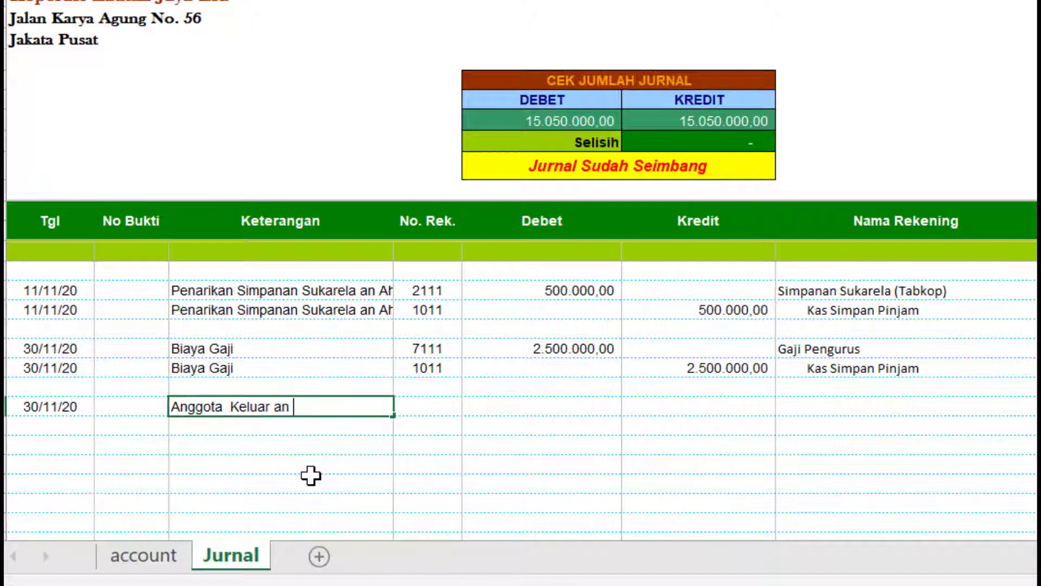
pyautogui.write(' Nuraensi')
pyautogui.press('Return')
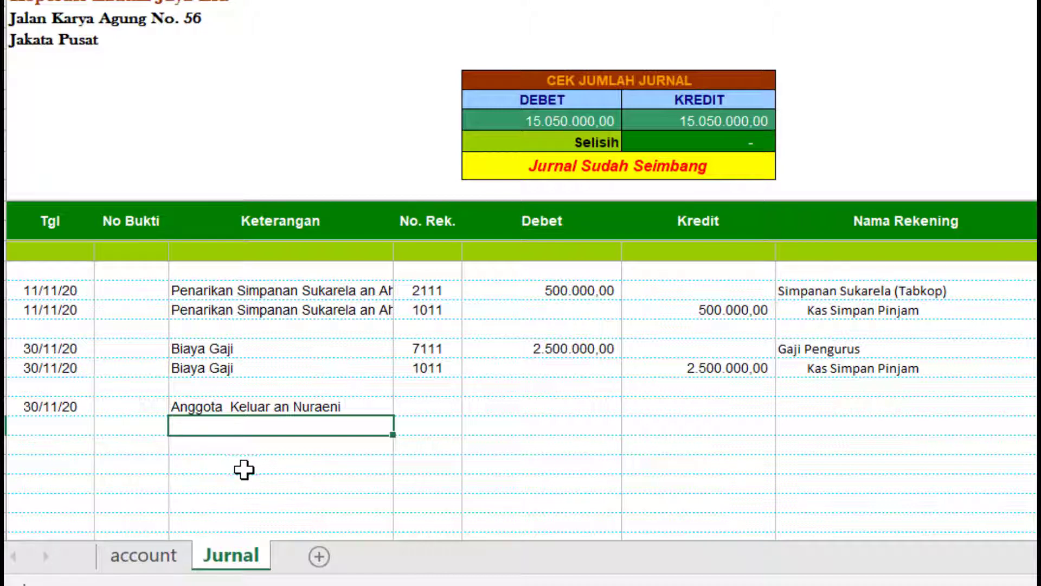
# - Copy the 30/11/20 date and member-exit description into the two rows below
pyautogui.moveTo(74, 408); pyautogui.dragTo(202, 402)
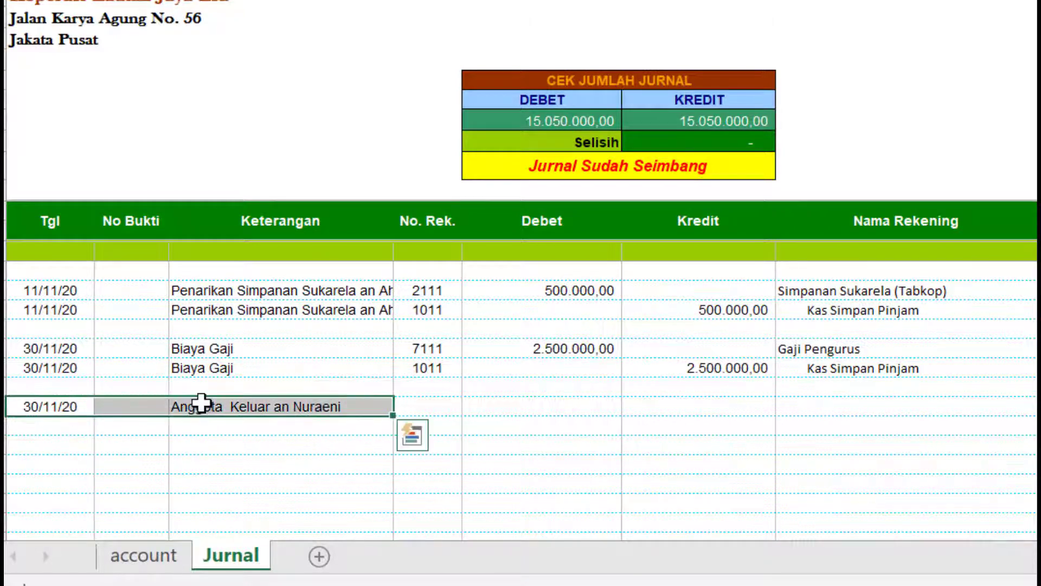
pyautogui.keyDown('shift'); pyautogui.click(256, 449); pyautogui.keyUp('shift')
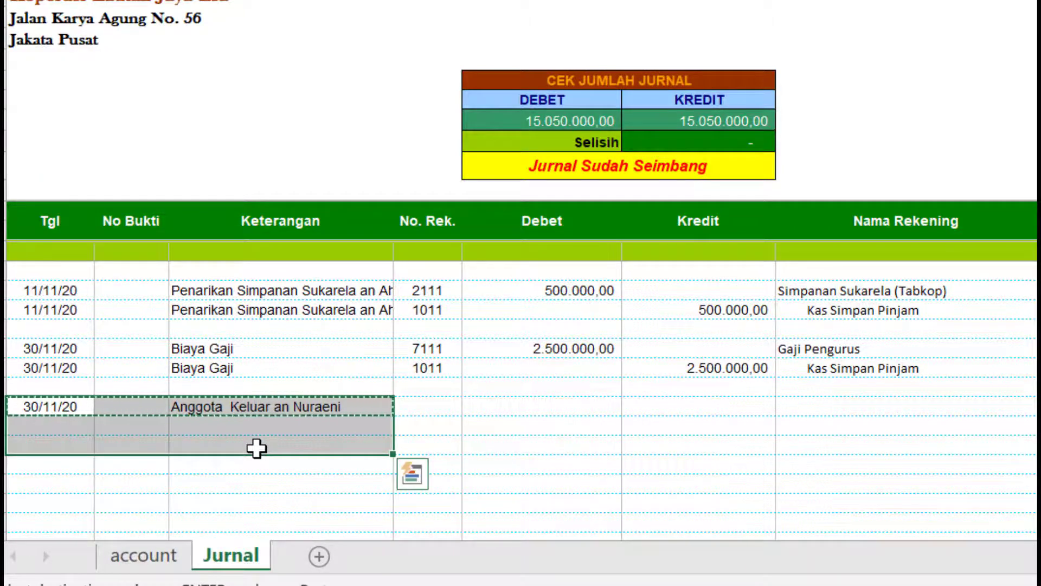
pyautogui.write('30/11/20\t\tAnggota  Keluar an Nuraeni 30/11/20\t\tAnggota  Keluar an Nuraeni')
pyautogui.press('ctrl')
pyautogui.press('Escape')
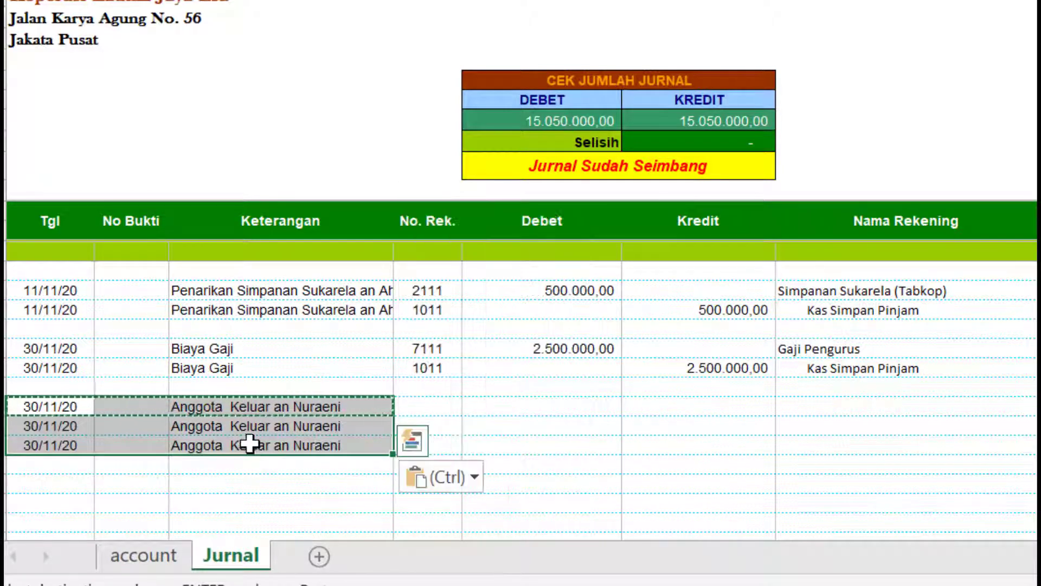
pyautogui.click(430, 402)
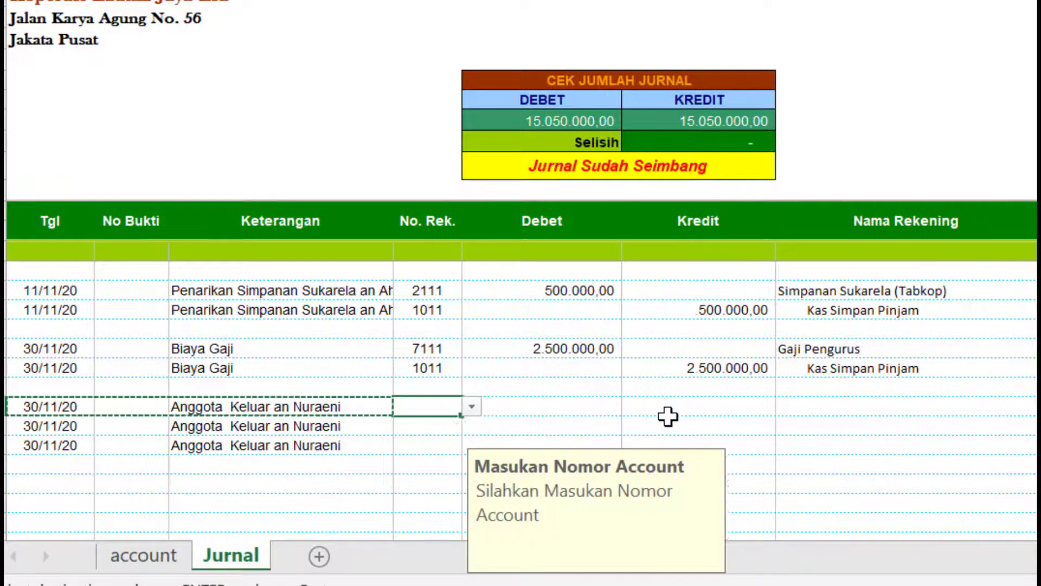
# - Enter accounts 3010, 3020 and 1011 on the three member-exit rows
pyautogui.scroll(6, 566, 388)
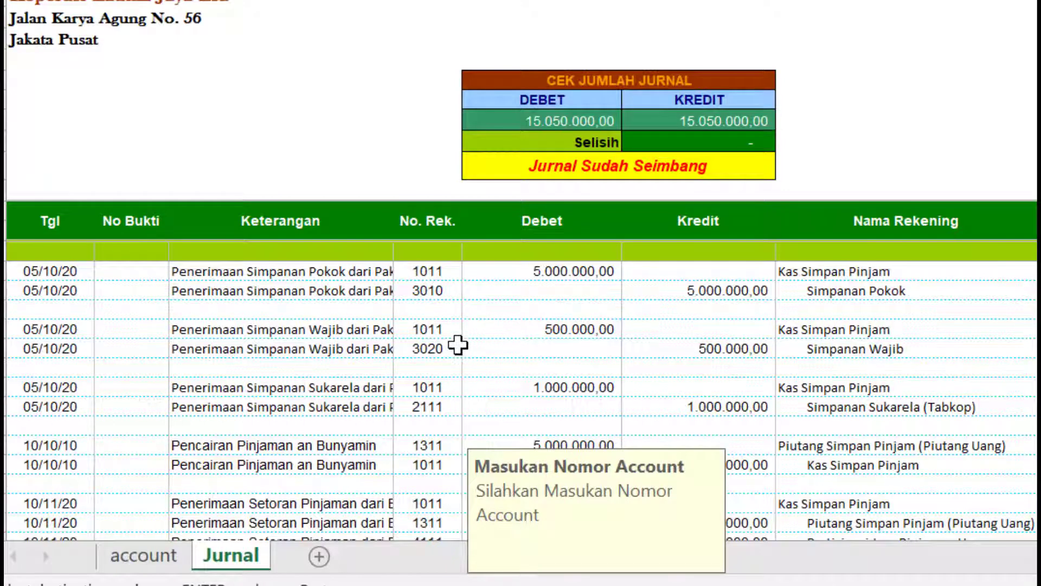
pyautogui.scroll(-5, 597, 379)
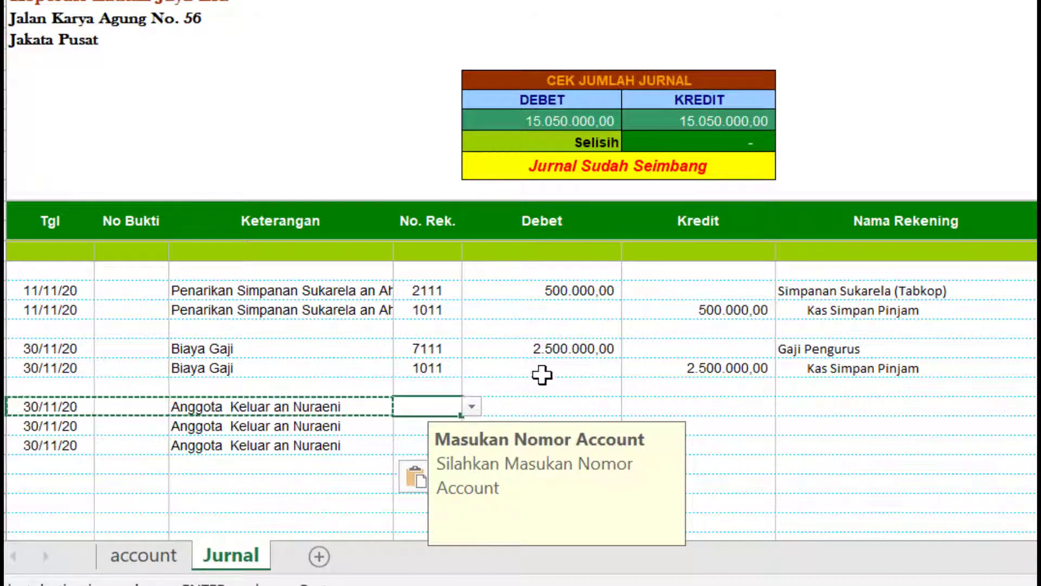
pyautogui.scroll(-1, 548, 373)
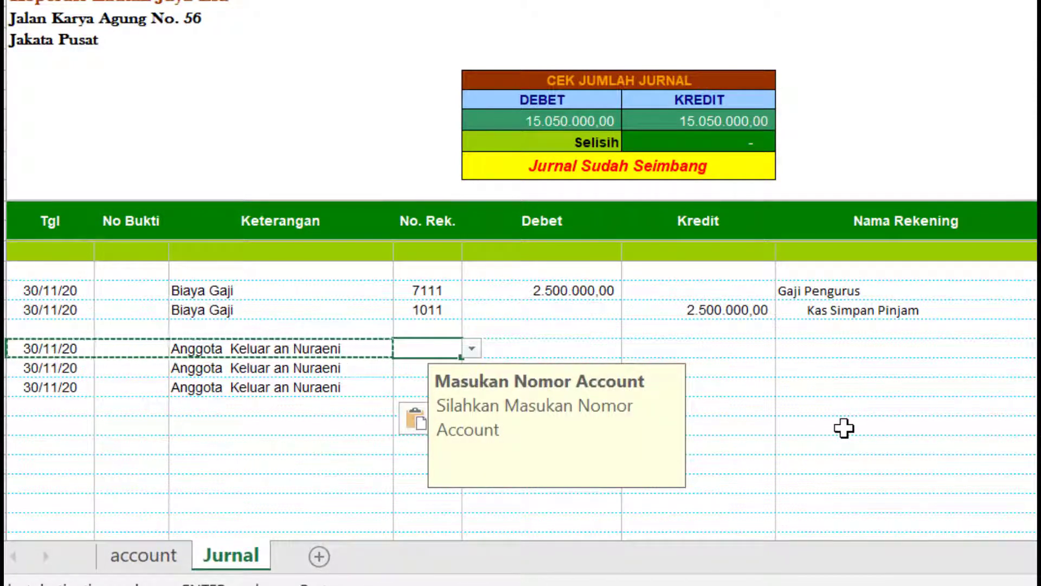
pyautogui.write('3010')
pyautogui.press('Return')
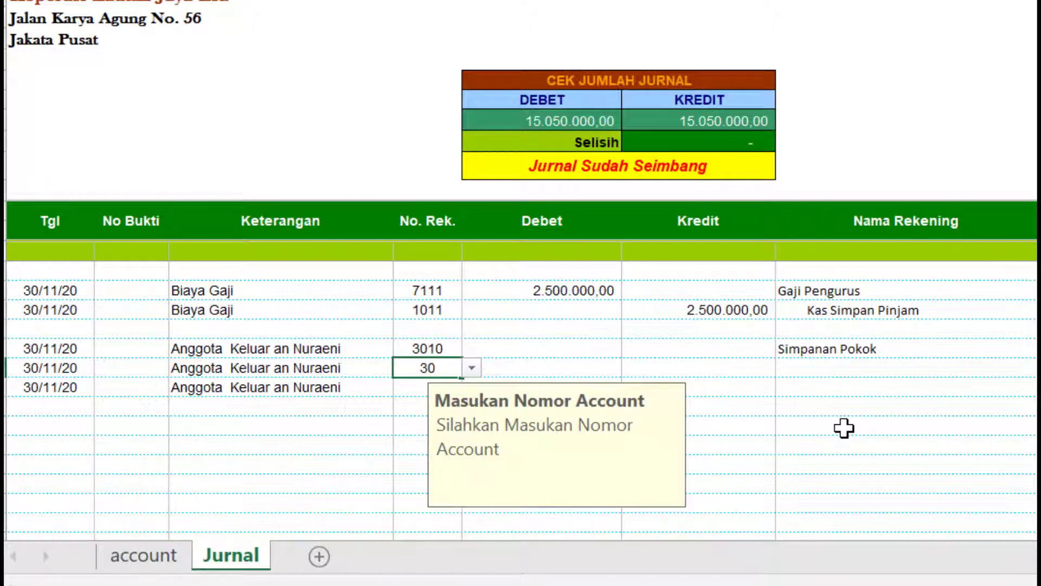
pyautogui.write('3020')
pyautogui.press('Return')
pyautogui.write('1011')
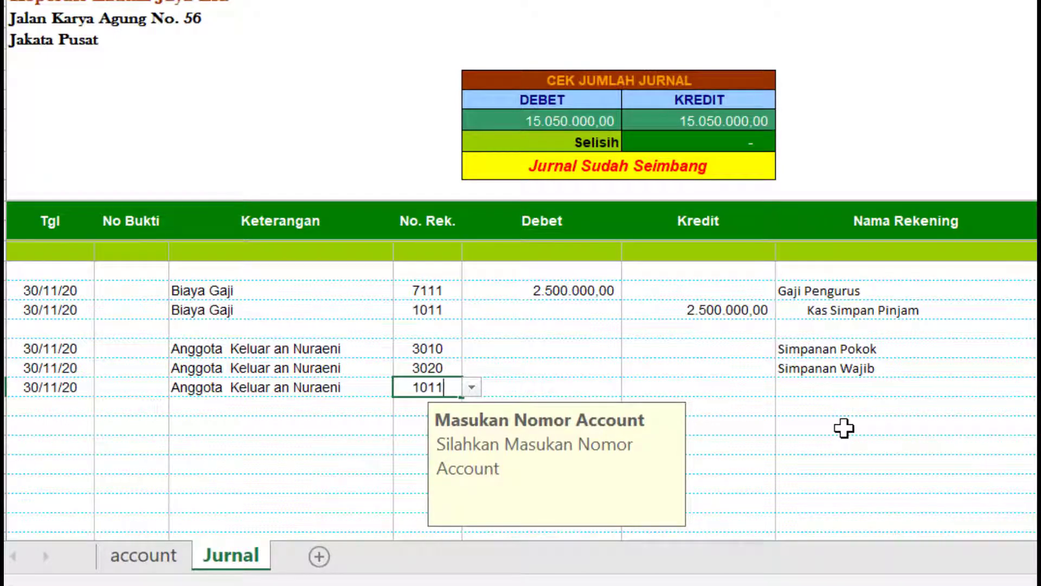
pyautogui.press('Return')
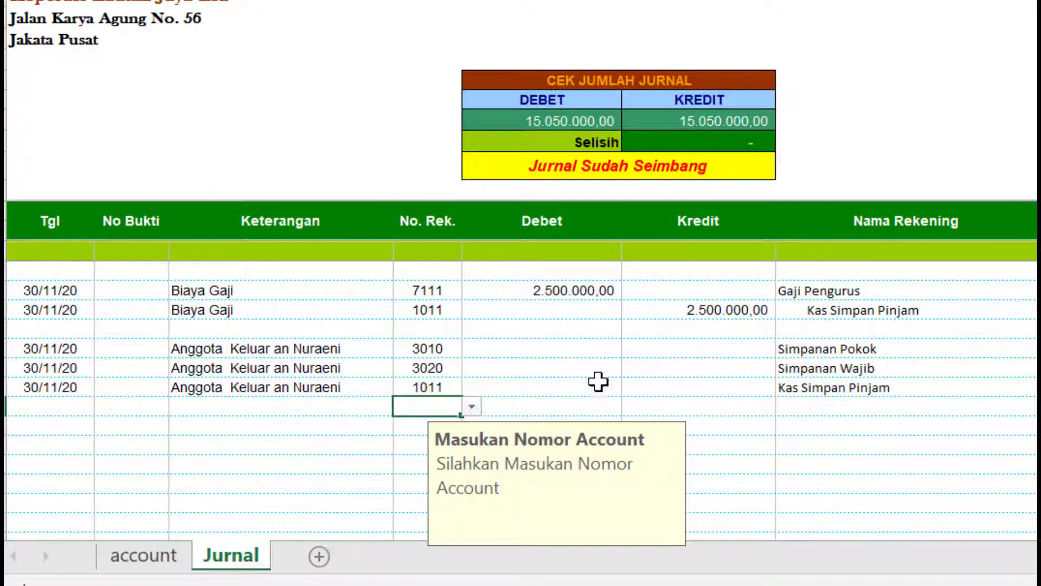
pyautogui.click(585, 360)
pyautogui.click(585, 348)
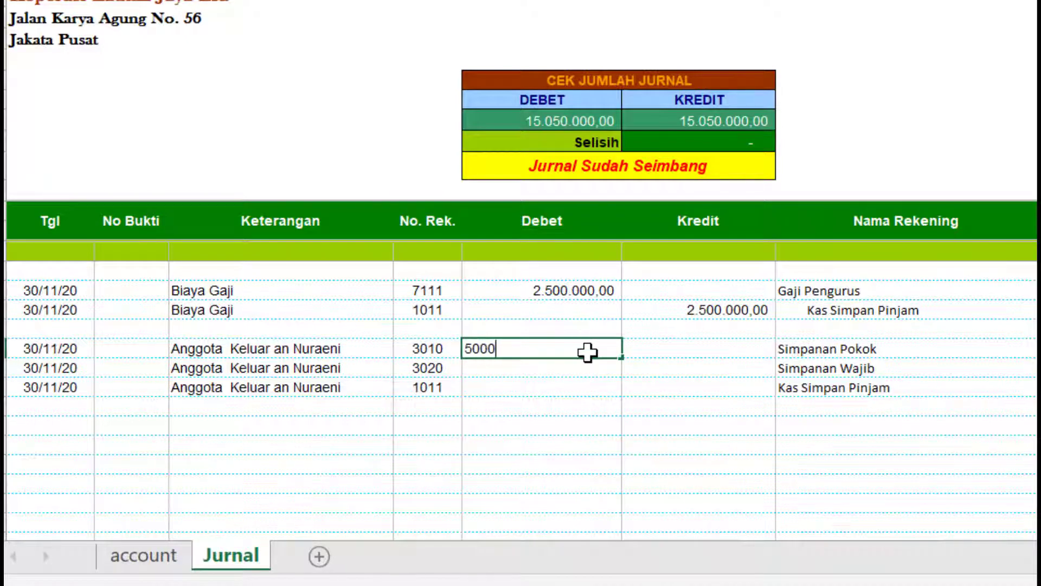
# - Enter debits of 5.000.000,00 to Simpanan Pokok and 10.000.000,00 to Simpanan Wajib
pyautogui.write('5000000')
pyautogui.press('Return')
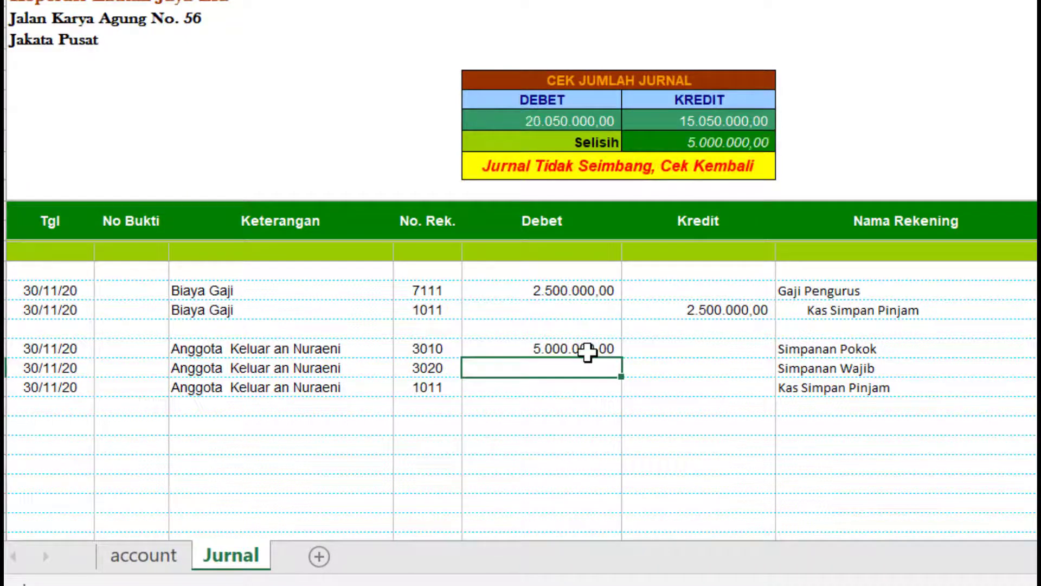
pyautogui.write('10000000')
pyautogui.press('Return')
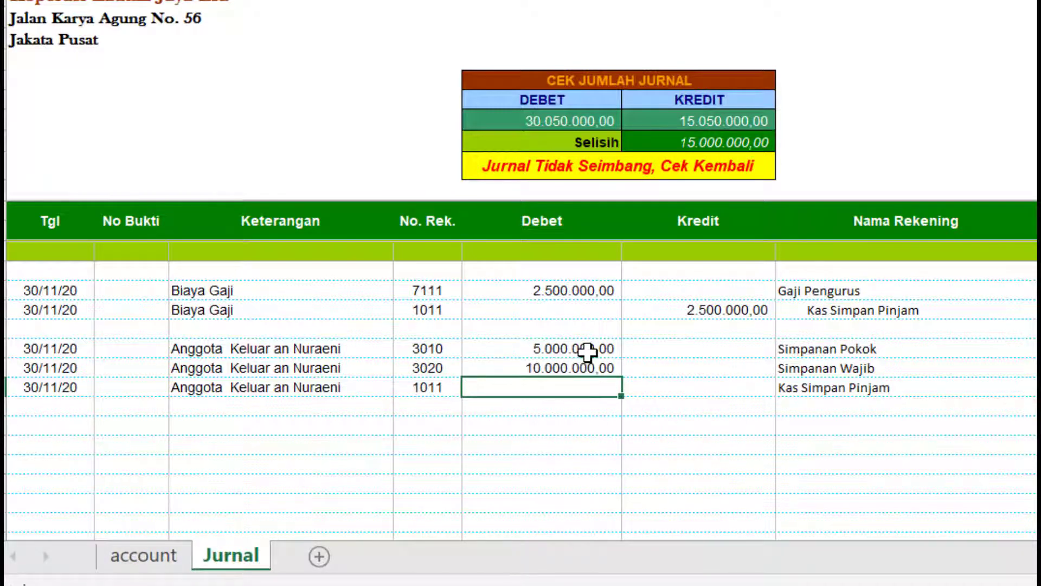
# - Credit 15.000.000,00 to Kas Simpan Pinjam and date the next entry 30/11/20
pyautogui.click(665, 391)
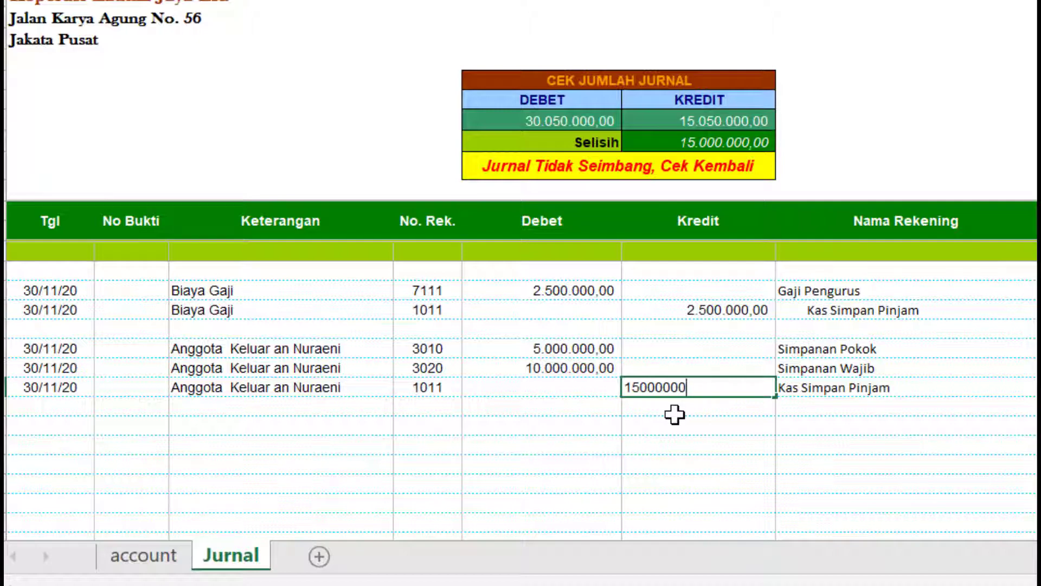
pyautogui.press('Return')
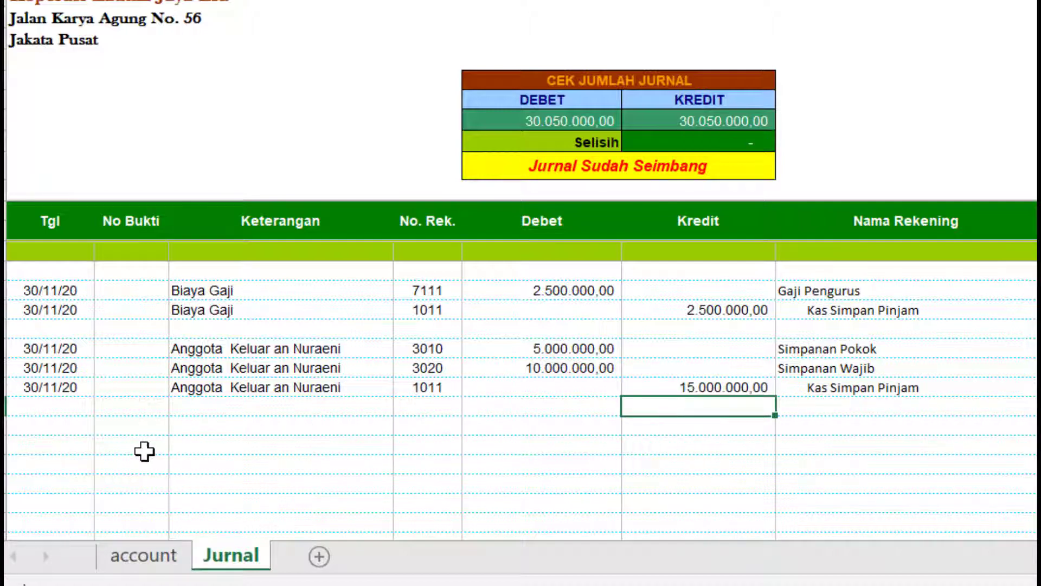
pyautogui.click(83, 432)
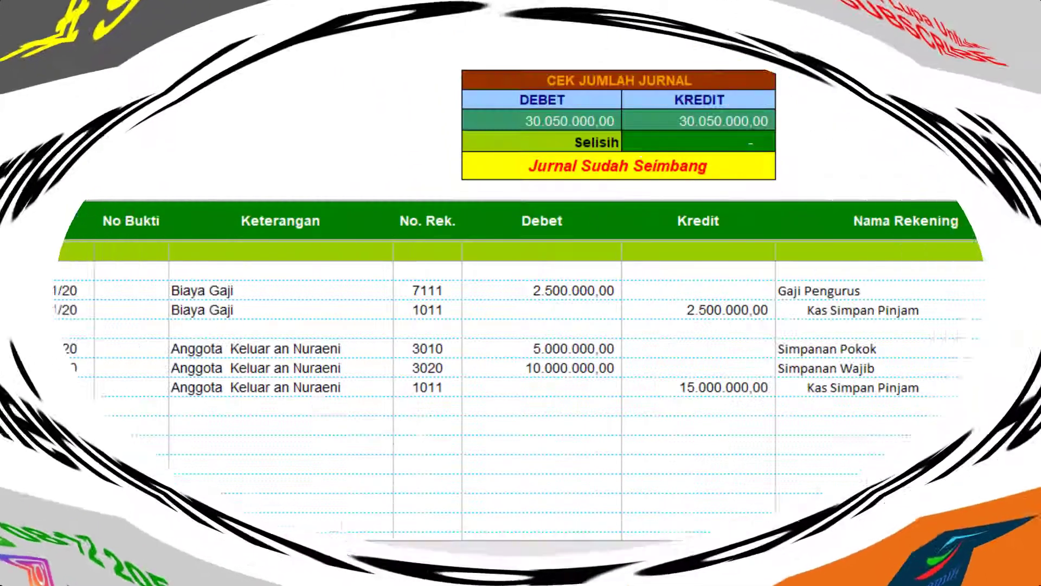
pyautogui.write('30/1')
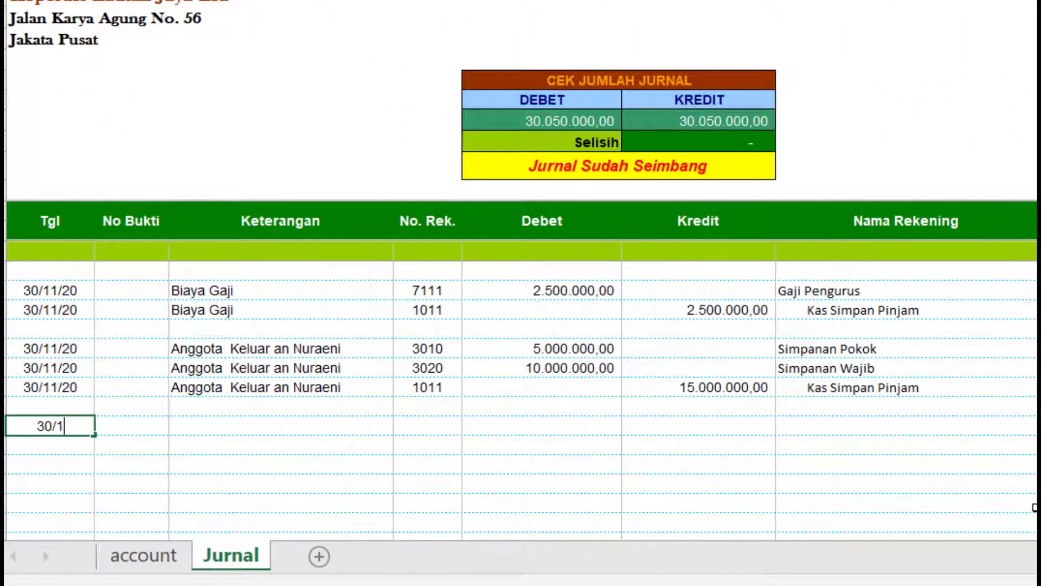
pyautogui.write('1/20')
# - Date both rows of the new entry 30/11/20
pyautogui.press('Return')
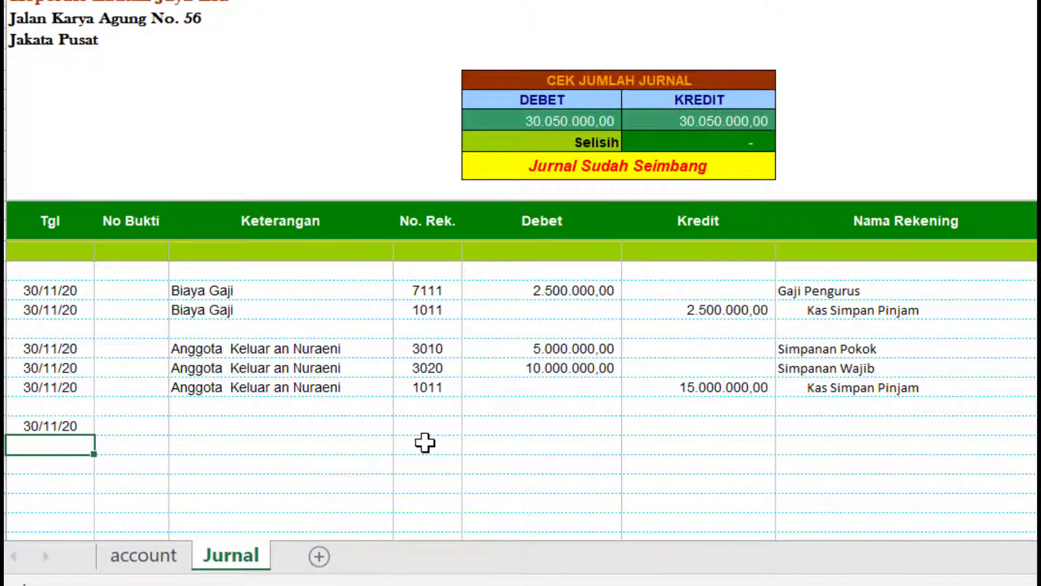
pyautogui.click(82, 422)
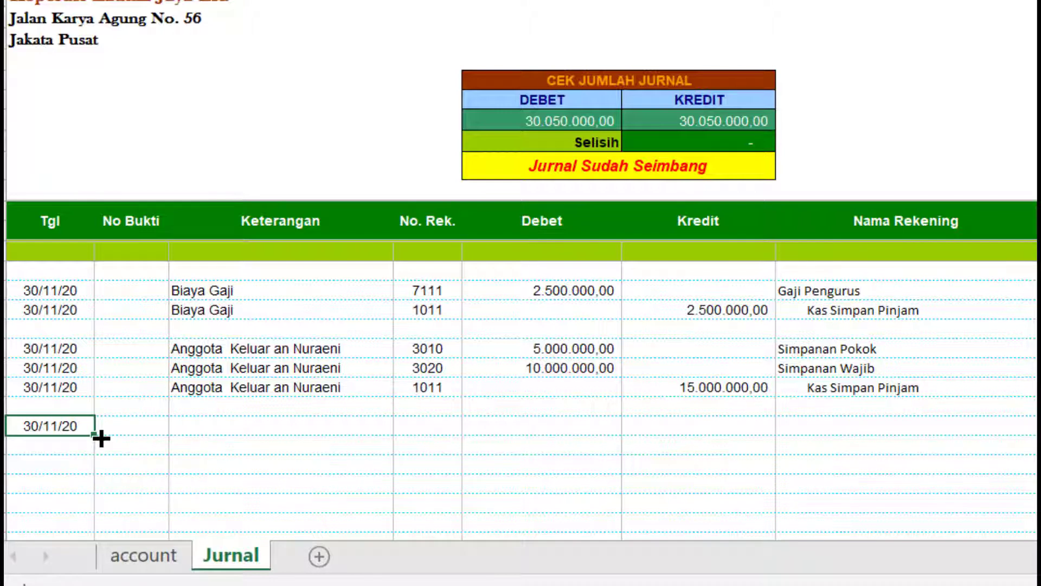
pyautogui.hotkey('ctrl', 'c')
pyautogui.click(86, 445)
pyautogui.hotkey('ctrl', 'v')
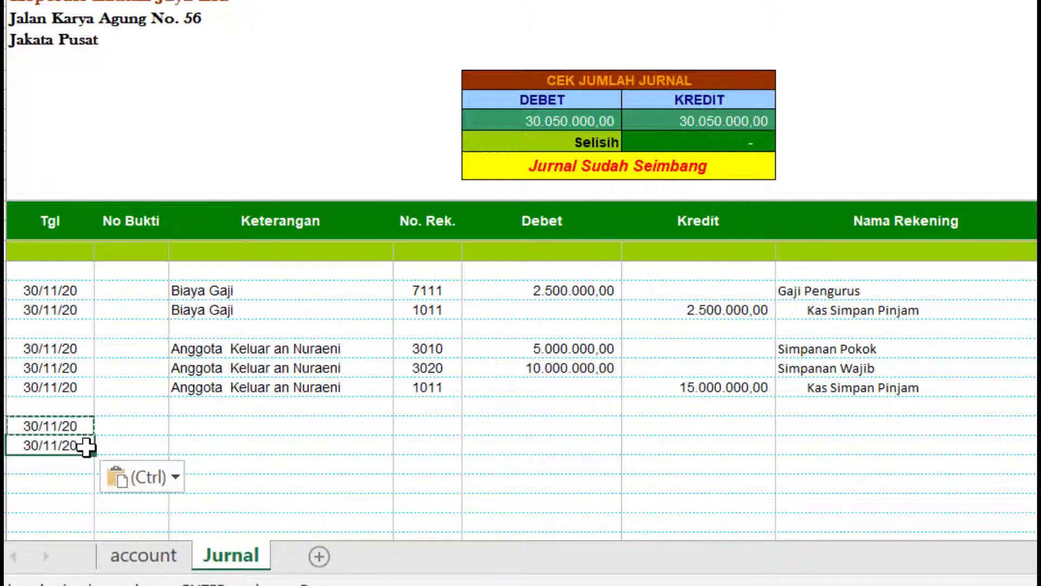
# - Describe both new rows as 'Penarikan Pinjaman'
pyautogui.click(217, 429)
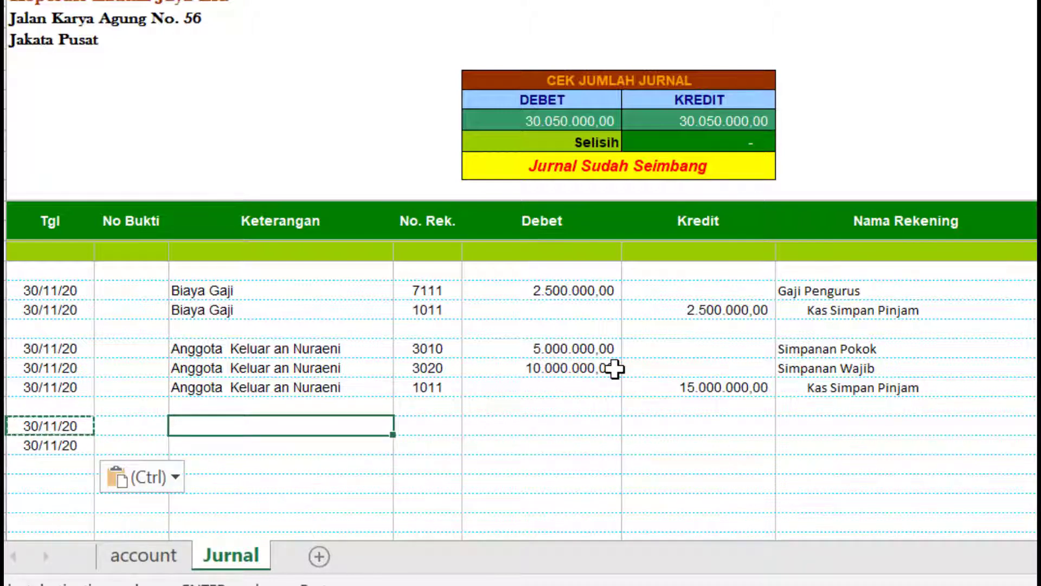
pyautogui.press('F2')
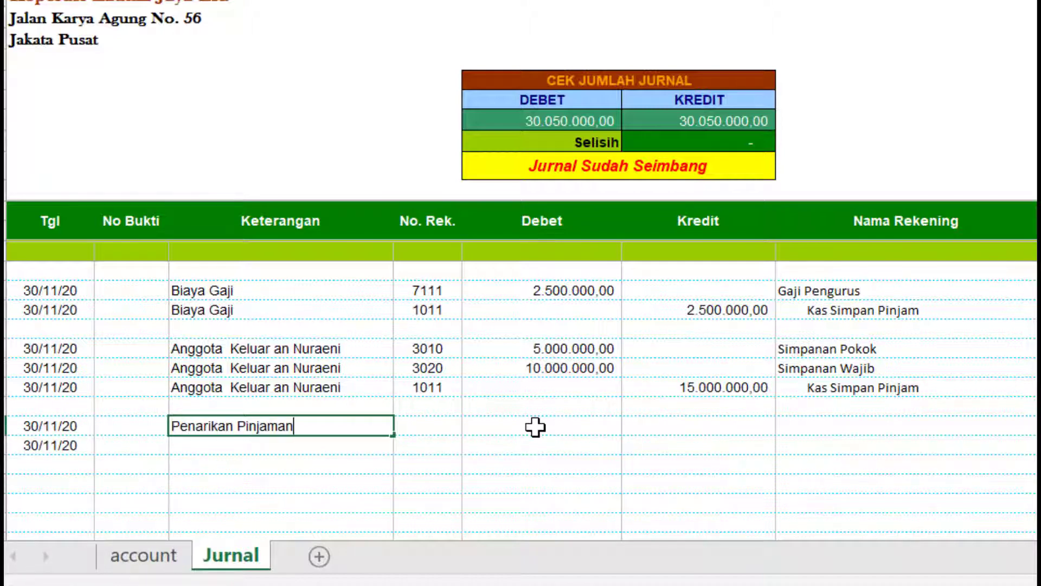
pyautogui.press('Return')
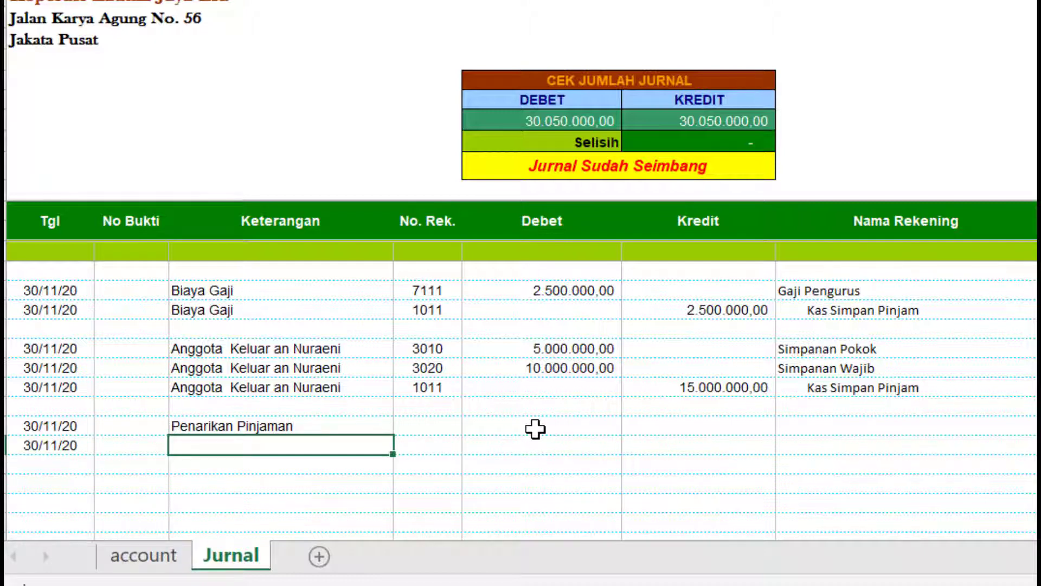
pyautogui.click(244, 426)
pyautogui.hotkey('ctrl', 'c')
pyautogui.click(239, 442)
pyautogui.hotkey('ctrl', 'v')
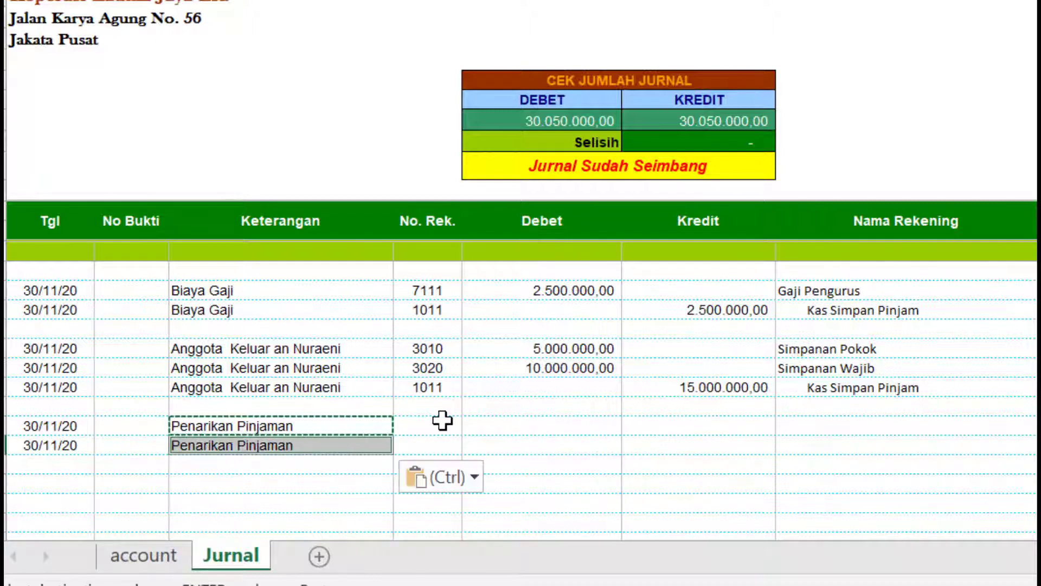
pyautogui.click(443, 422)
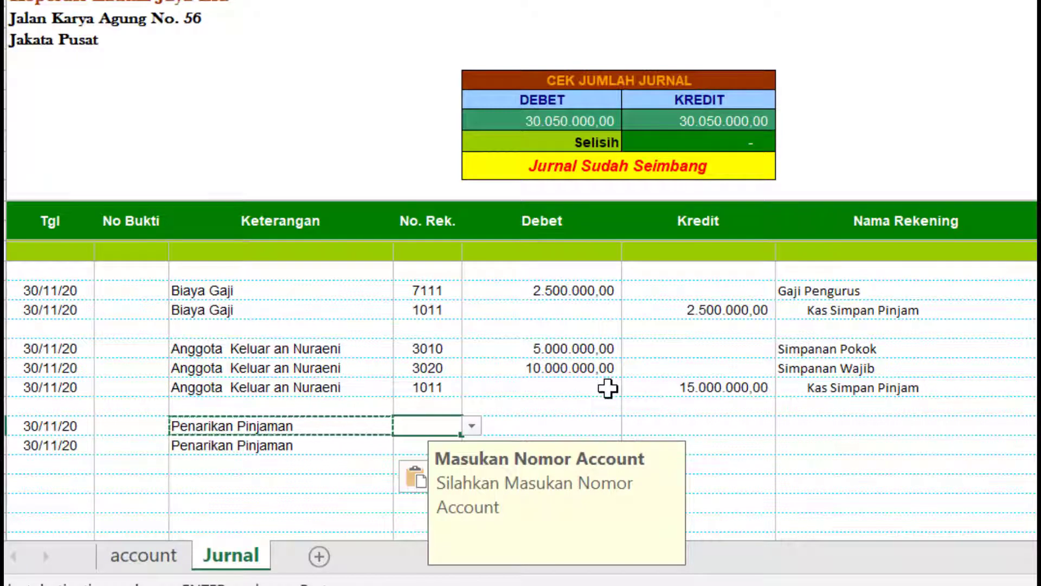
# - Assign account 1011 to the first loan row and 2112 Hutang Usaha Simpan Pinjam to the second
pyautogui.write('1011')
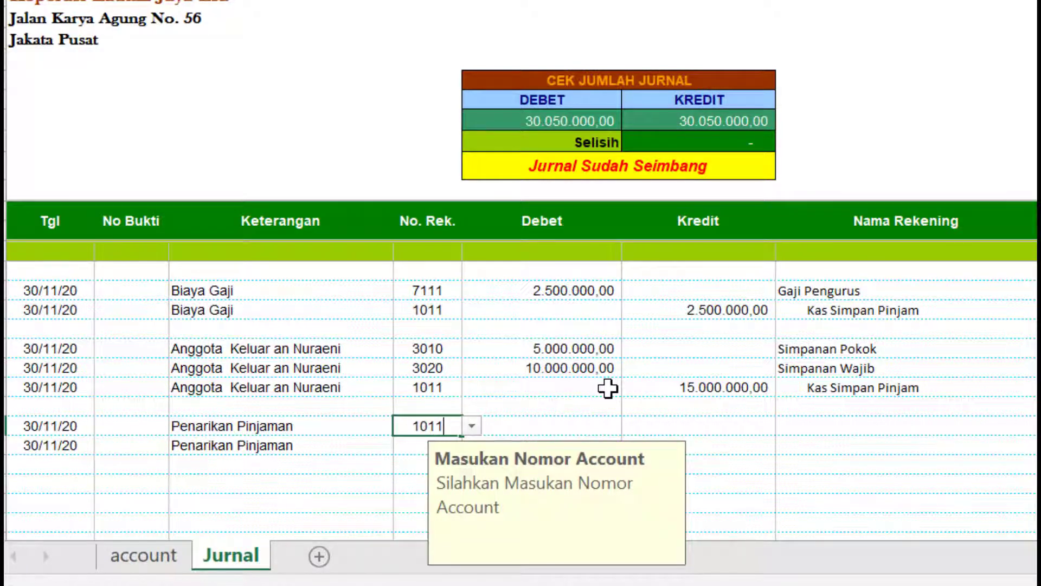
pyautogui.press('Return')
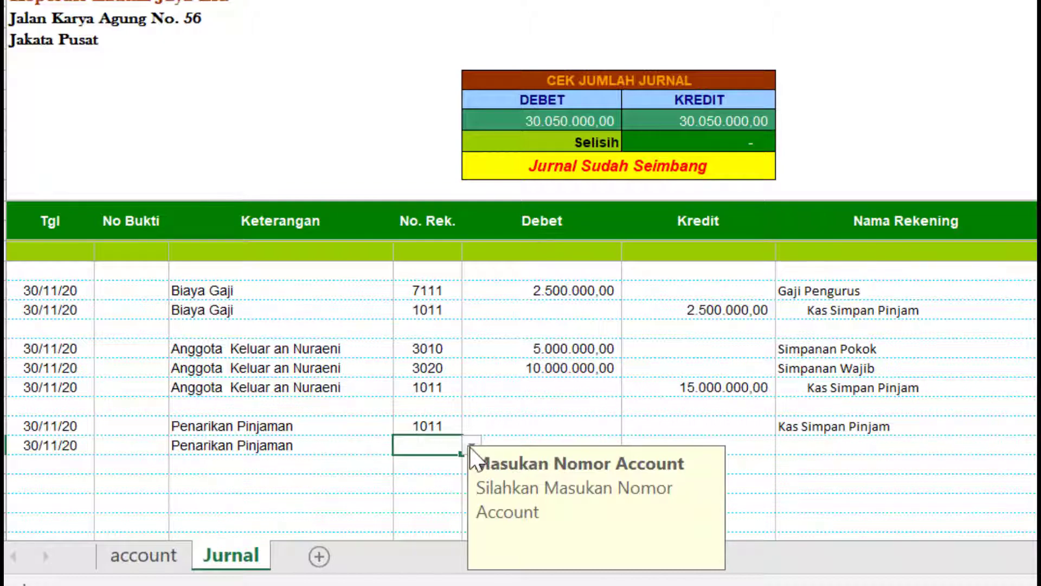
pyautogui.scroll(-1, 469, 448)
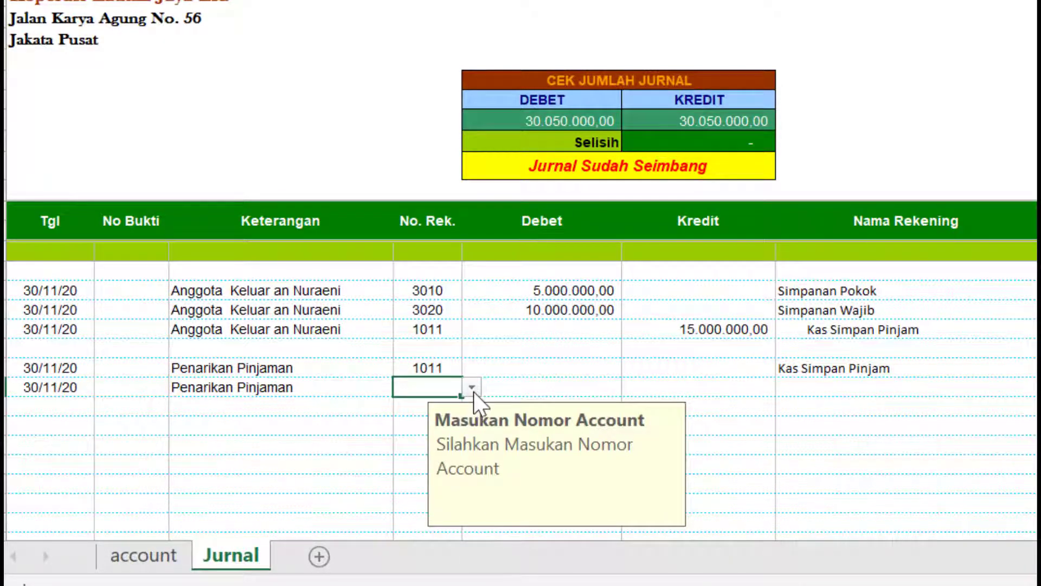
pyautogui.click(472, 387)
pyautogui.scroll(4, 528, 373)
pyautogui.scroll(-4, 479, 416)
pyautogui.click(471, 387)
pyautogui.moveTo(477, 430); pyautogui.dragTo(479, 406)
pyautogui.click(479, 407)
pyautogui.click(434, 421)
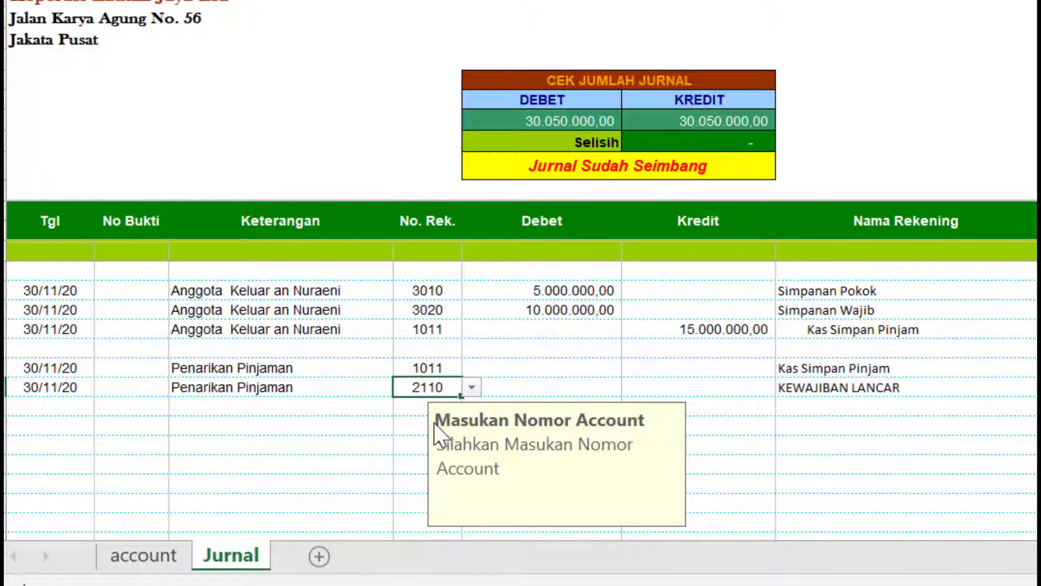
pyautogui.click(471, 386)
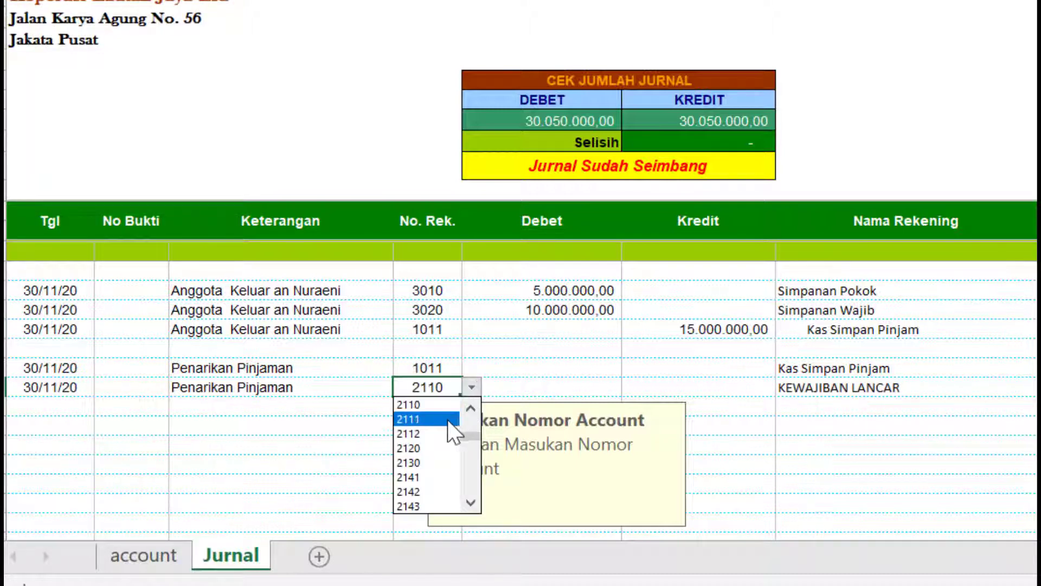
pyautogui.click(440, 432)
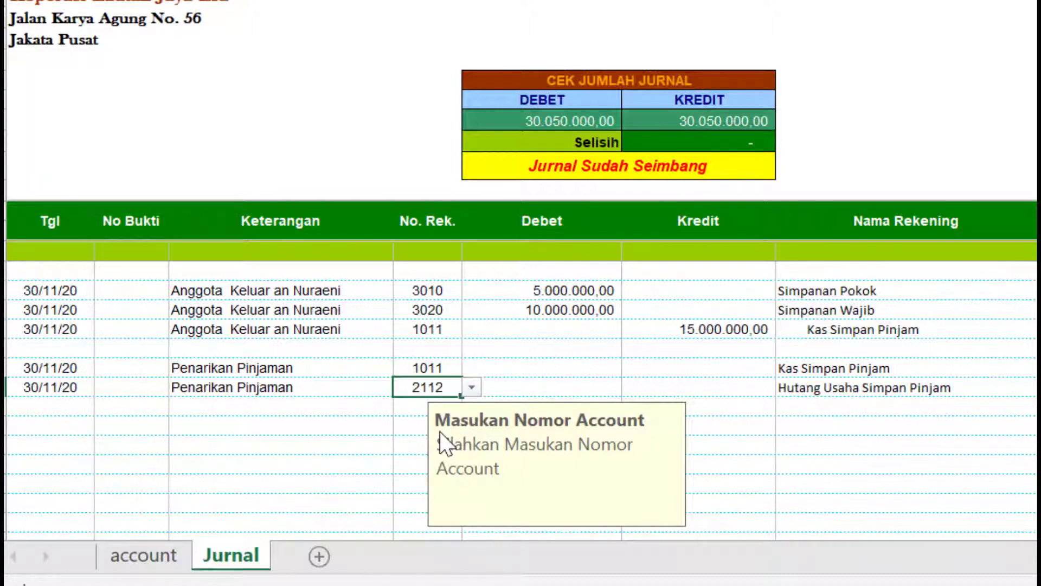
# - Debit 100.000.000,00 to the 1011 row, correcting an over-typed amount
pyautogui.click(573, 372)
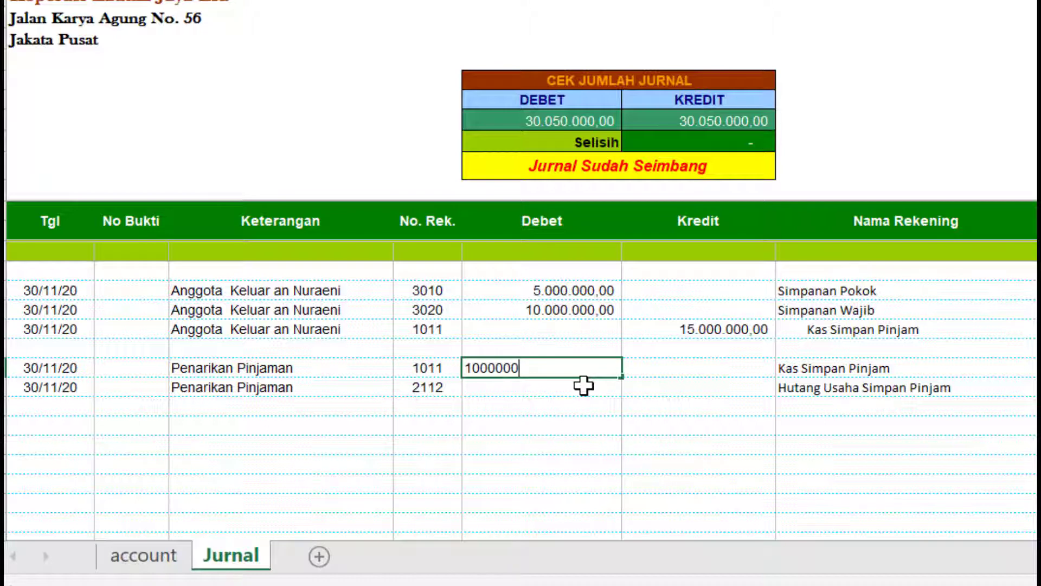
pyautogui.write('1.000.000.000')
pyautogui.press('Return')
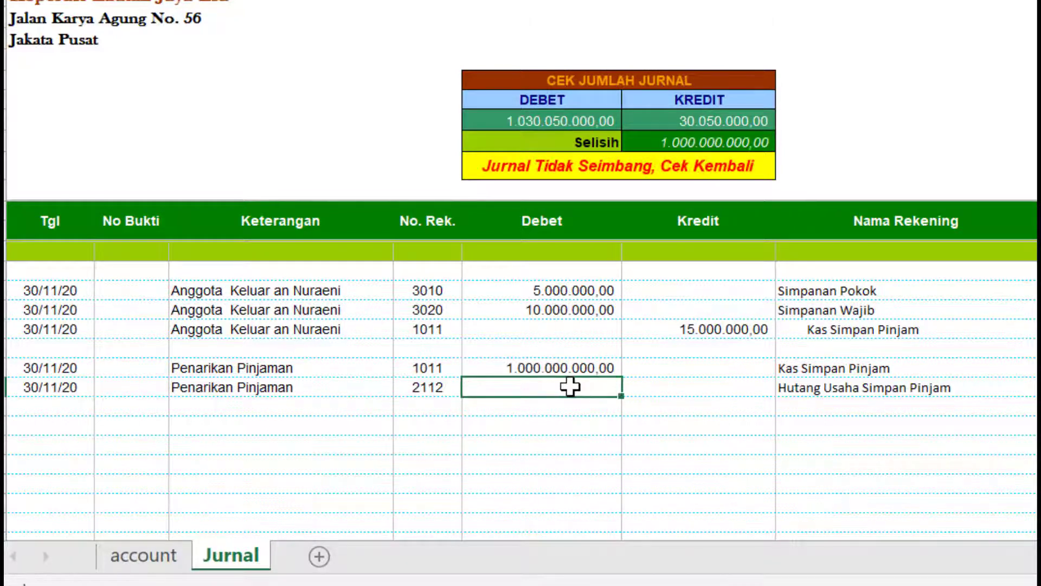
pyautogui.click(573, 368)
pyautogui.press('F2')
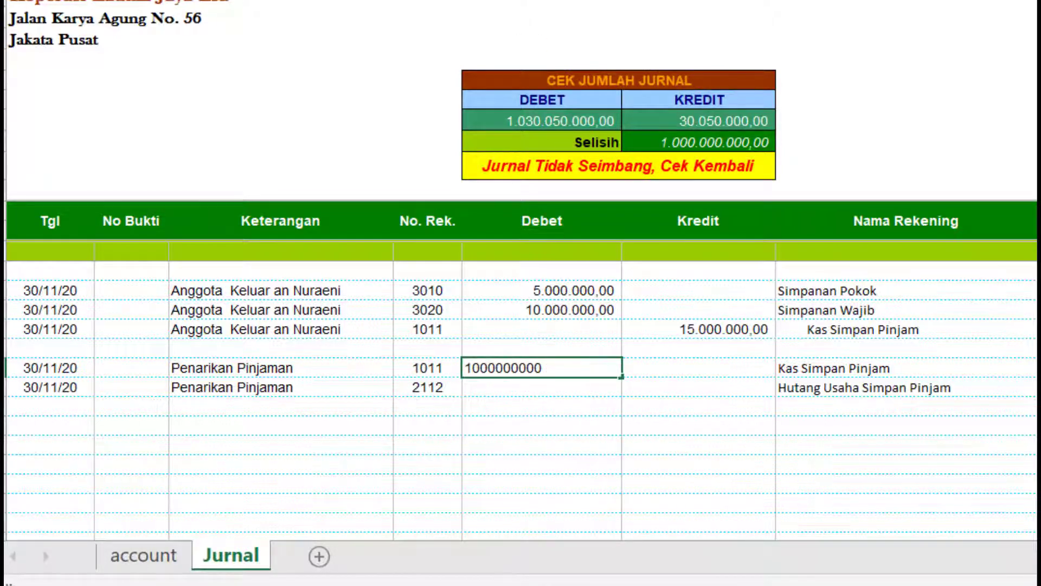
pyautogui.press('Return')
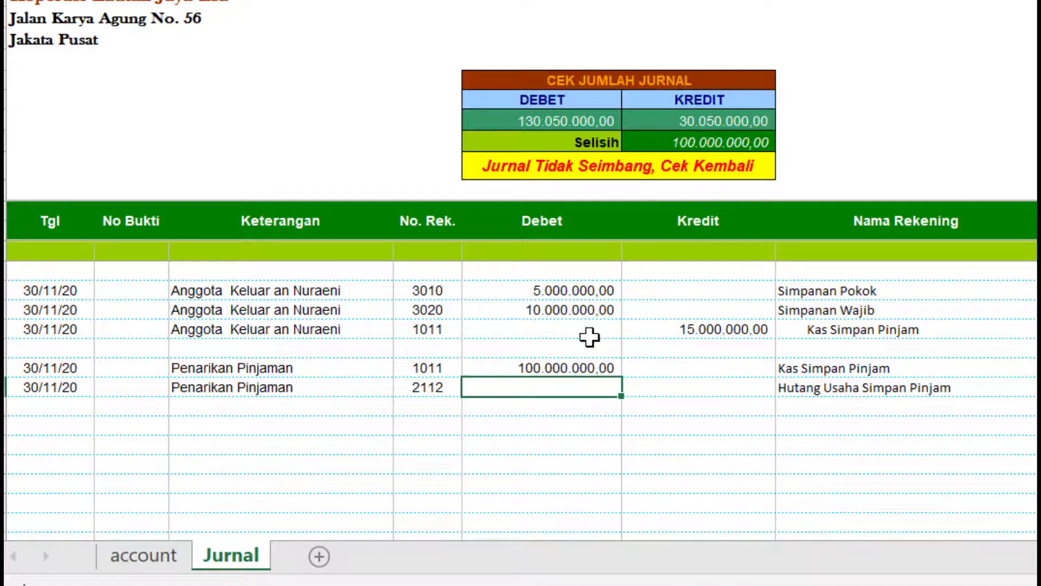
# - Credit the same 100.000.000,00 to the 2112 row by copying the debit amount
pyautogui.click(574, 360)
pyautogui.hotkey('ctrl', 'c')
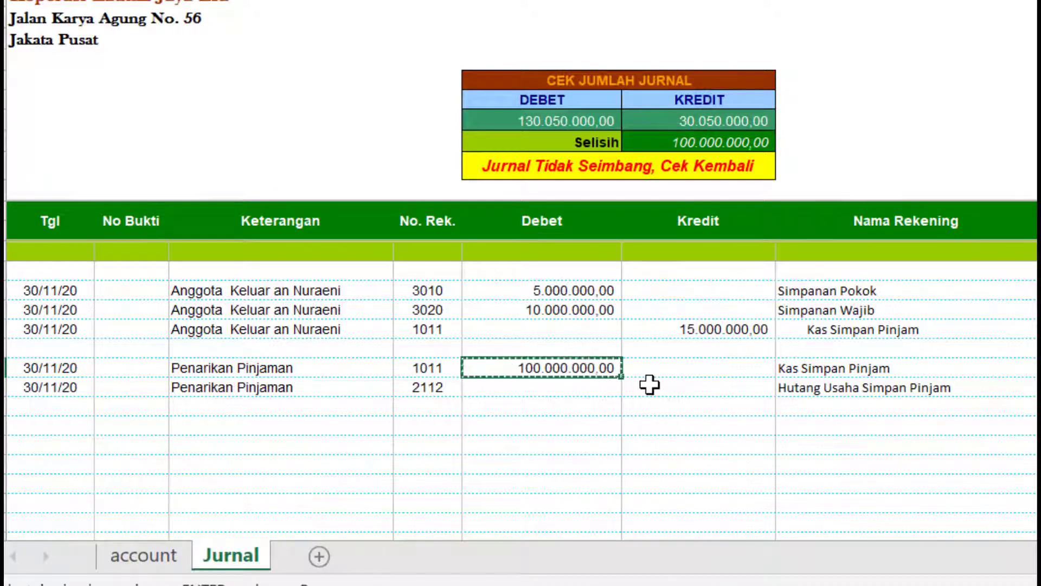
pyautogui.click(649, 384)
pyautogui.press('Escape')
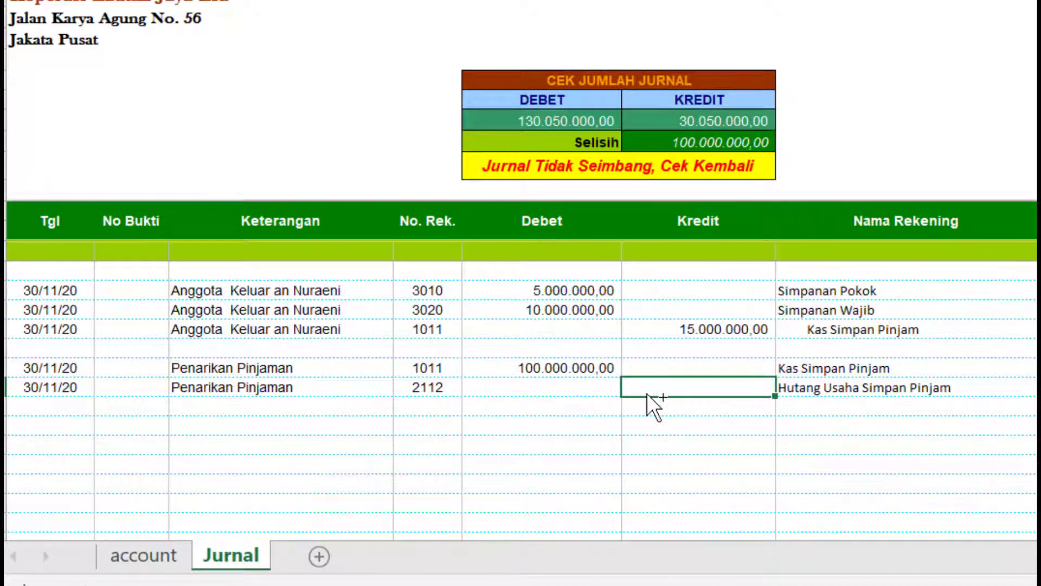
pyautogui.click(581, 365)
pyautogui.hotkey('ctrl', 'c')
pyautogui.click(673, 387)
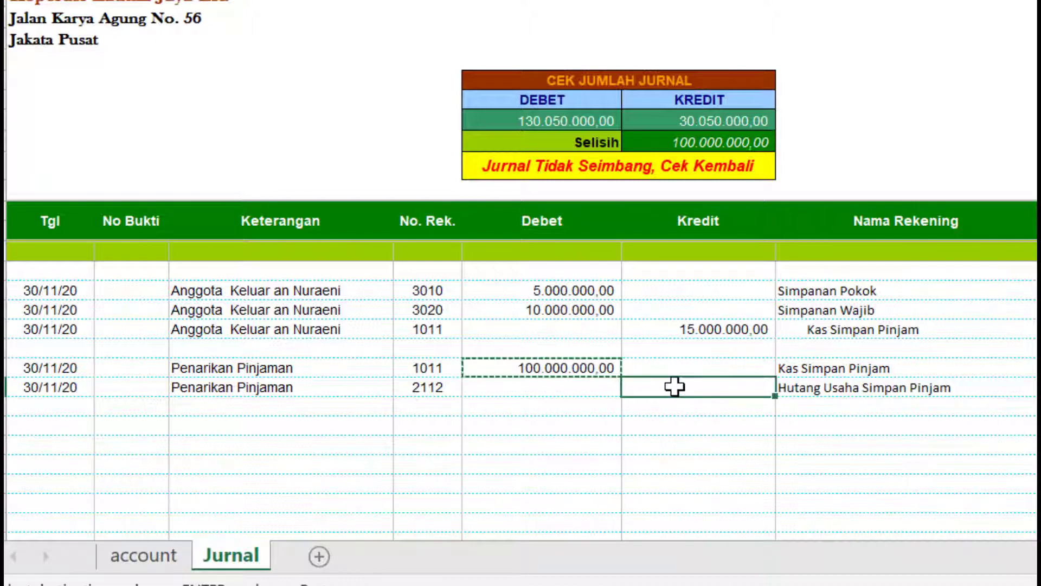
pyautogui.hotkey('ctrl', 'v')
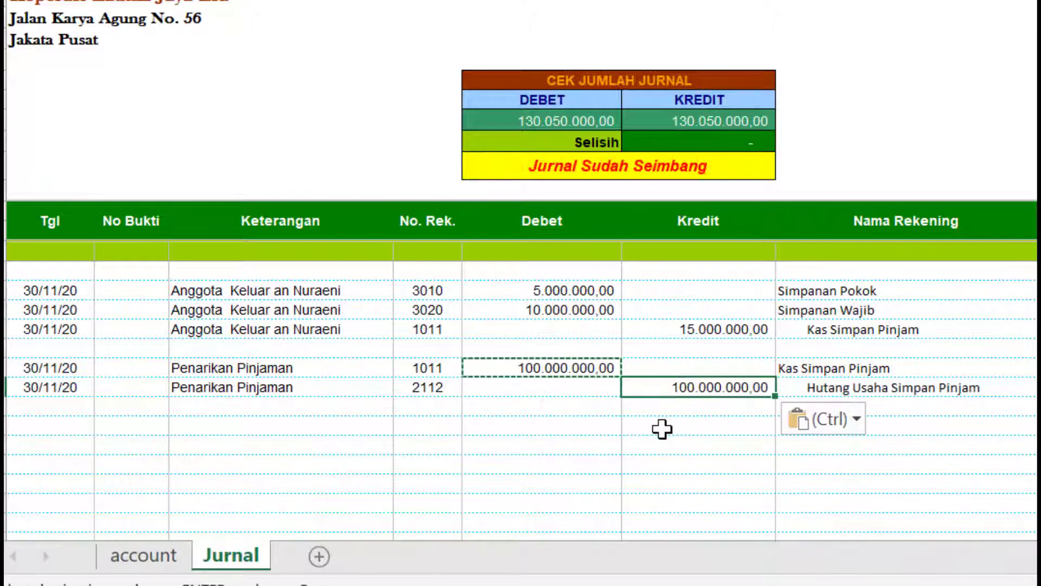
pyautogui.click(662, 428)
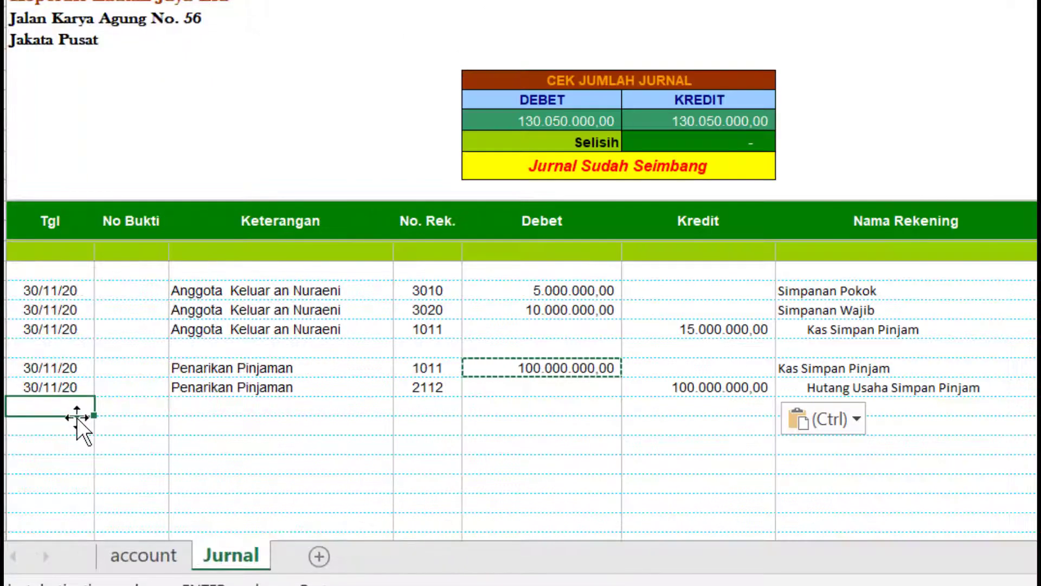
# - Date three new journal rows 30/12/20
pyautogui.click(77, 428)
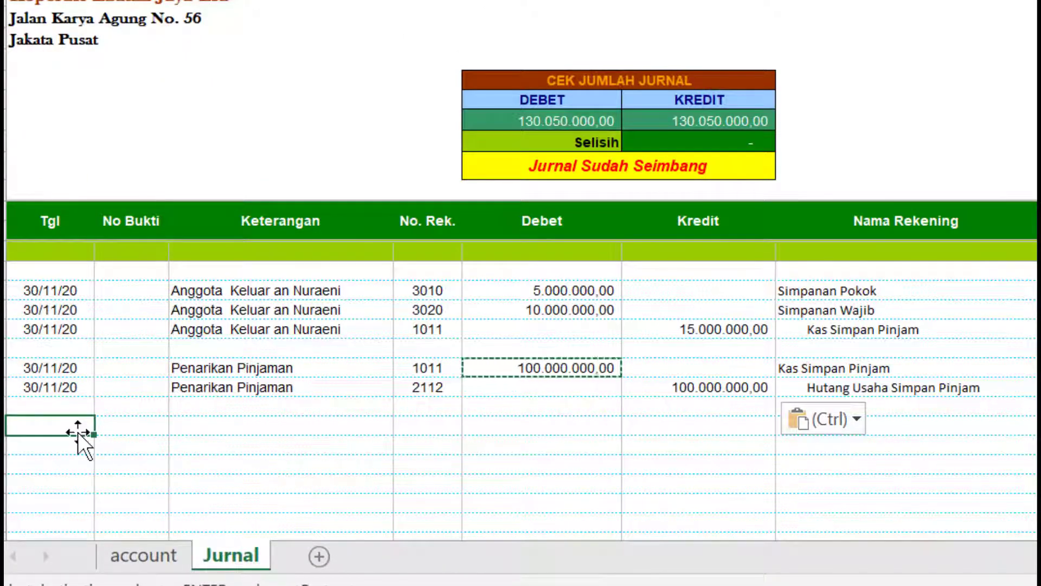
pyautogui.write('30/1')
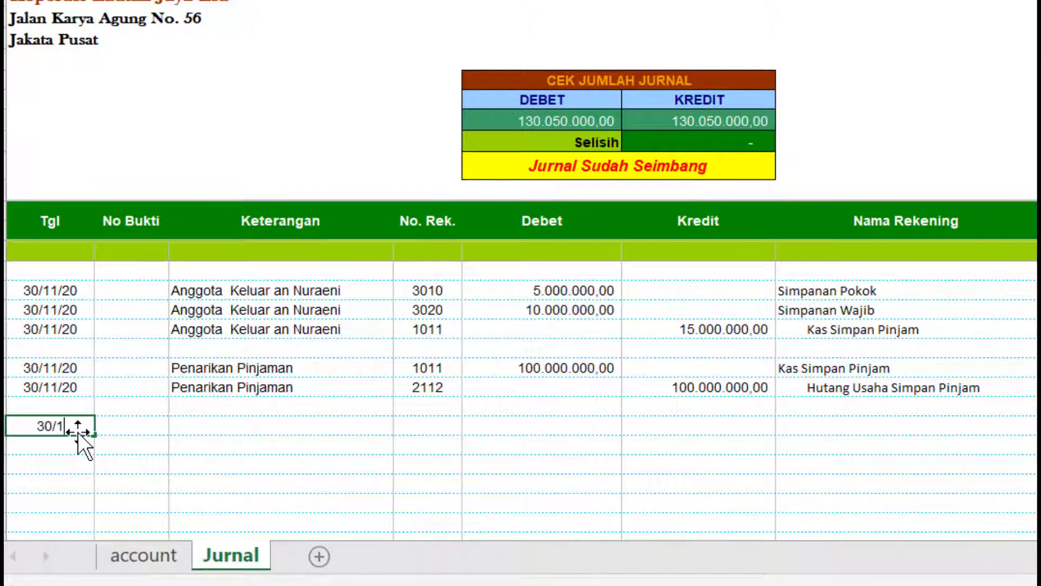
pyautogui.write('2/2020')
pyautogui.press('Return')
pyautogui.click(81, 426)
pyautogui.hotkey('ctrl', 'c')
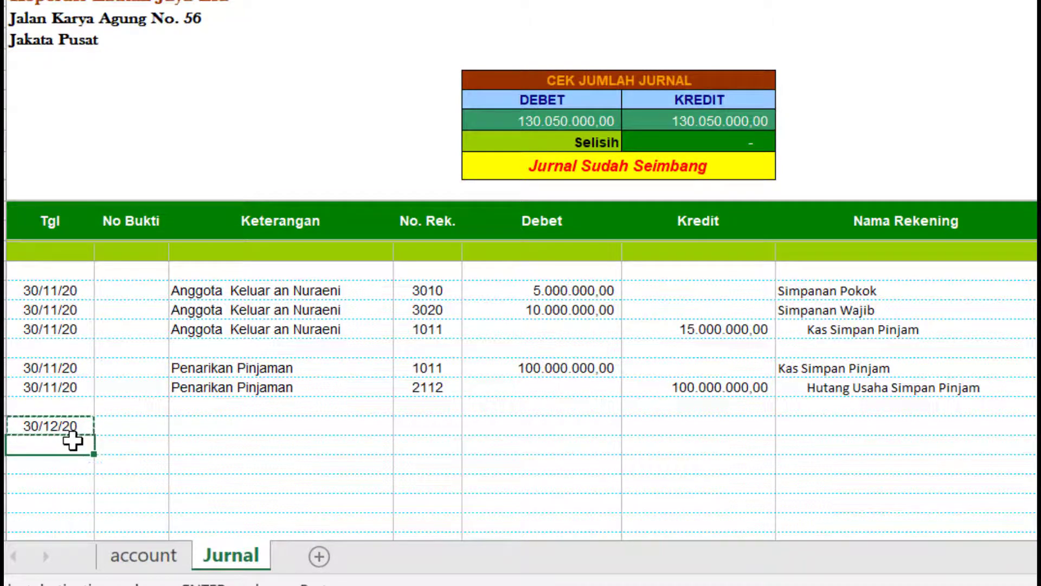
pyautogui.press('Down')
pyautogui.keyDown('shift'); pyautogui.click(77, 465); pyautogui.keyUp('shift')
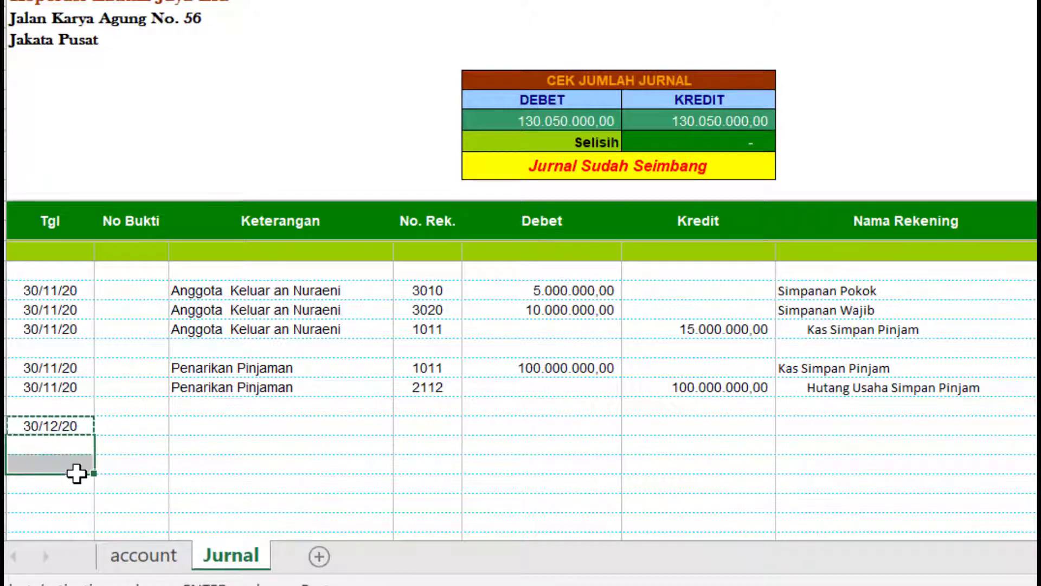
pyautogui.hotkey('ctrl', 'v')
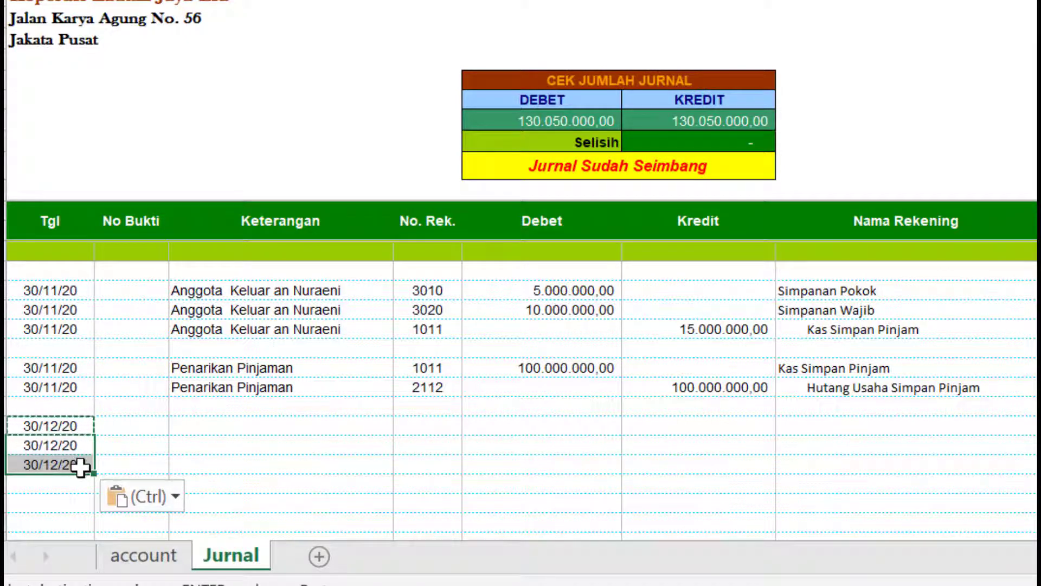
# - Enter 'Pembayaran Angsuran Hutang' in the last 30/12/20 row's Keterangan
pyautogui.click(221, 426)
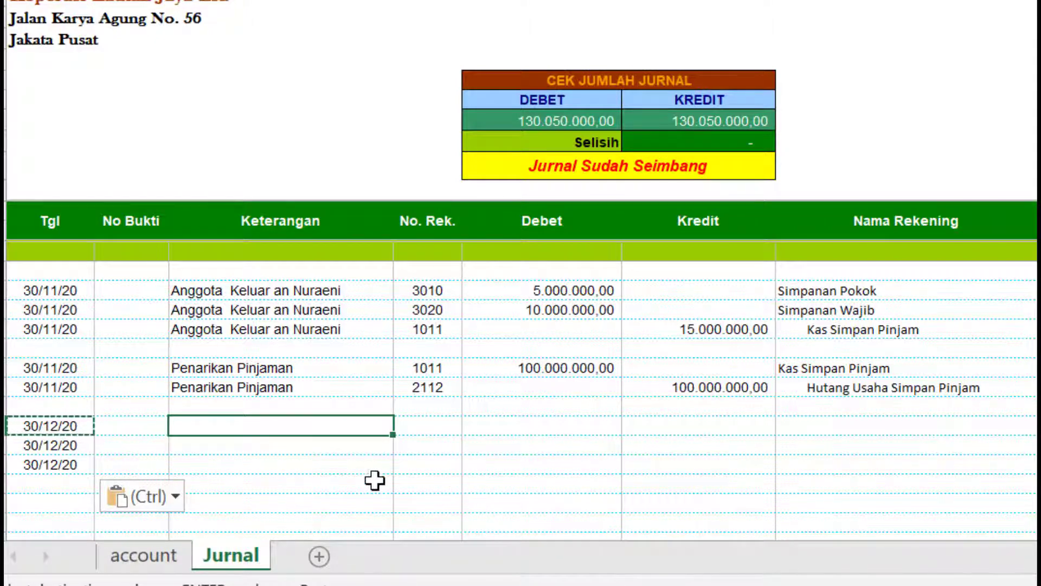
pyautogui.click(355, 475)
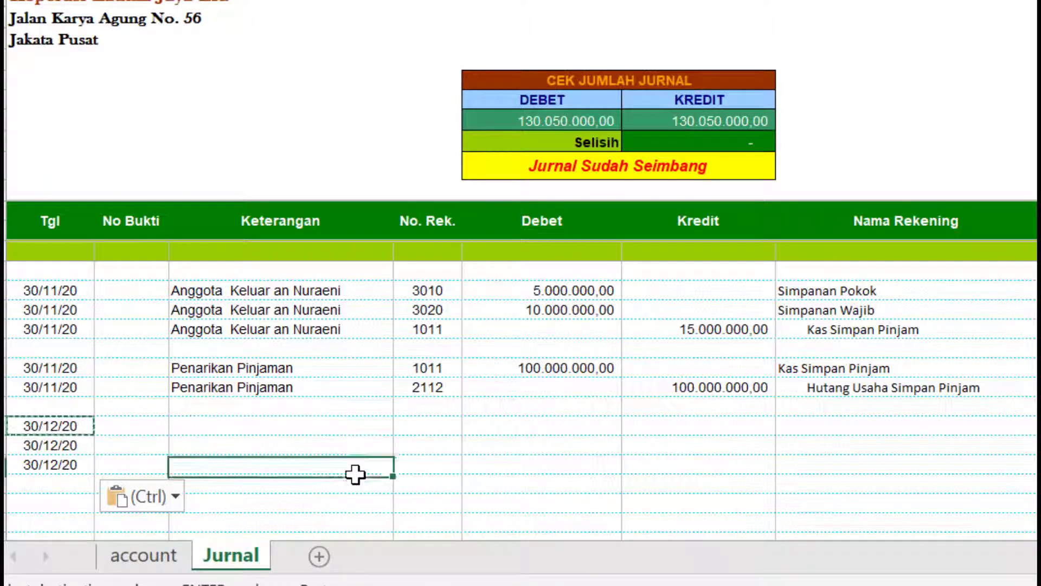
pyautogui.click(411, 464)
pyautogui.click(330, 461)
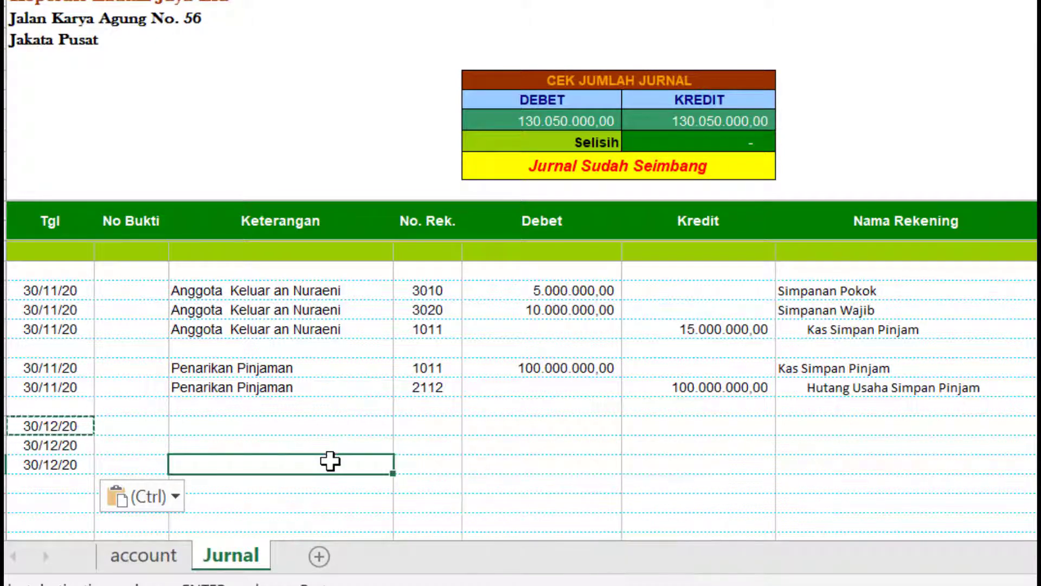
pyautogui.write('Pemban')
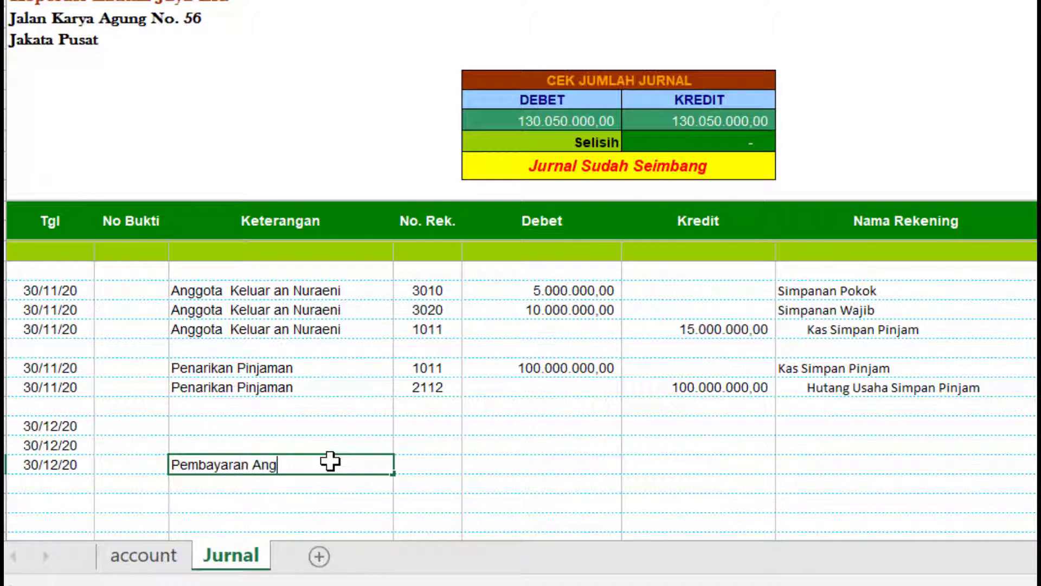
pyautogui.write('aran Angsr')
pyautogui.write('an Hutang')
pyautogui.press('Return')
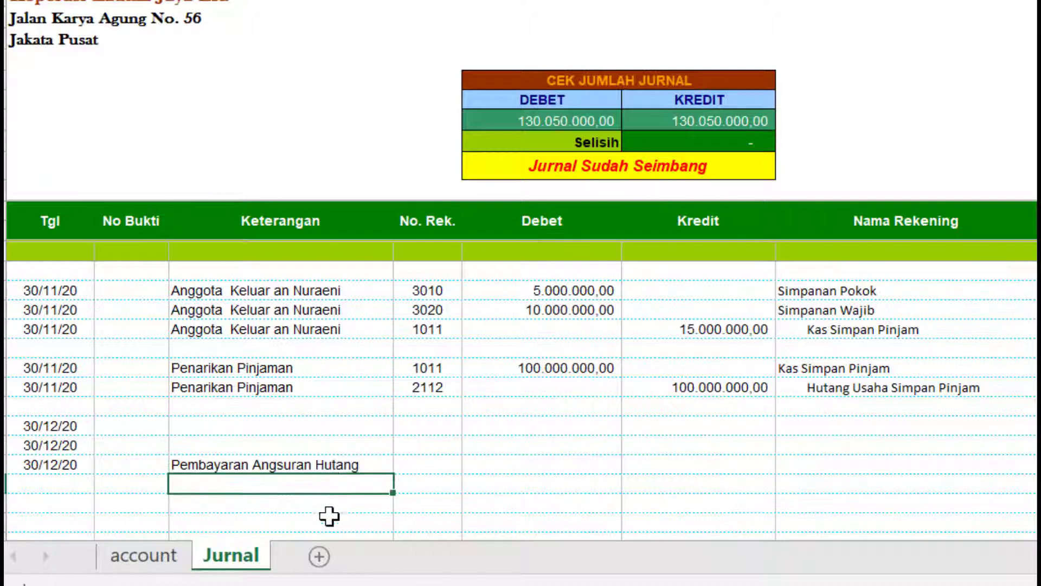
# - Assign account 1011 to the last 30/12/20 row and 2112 to the first
pyautogui.click(422, 465)
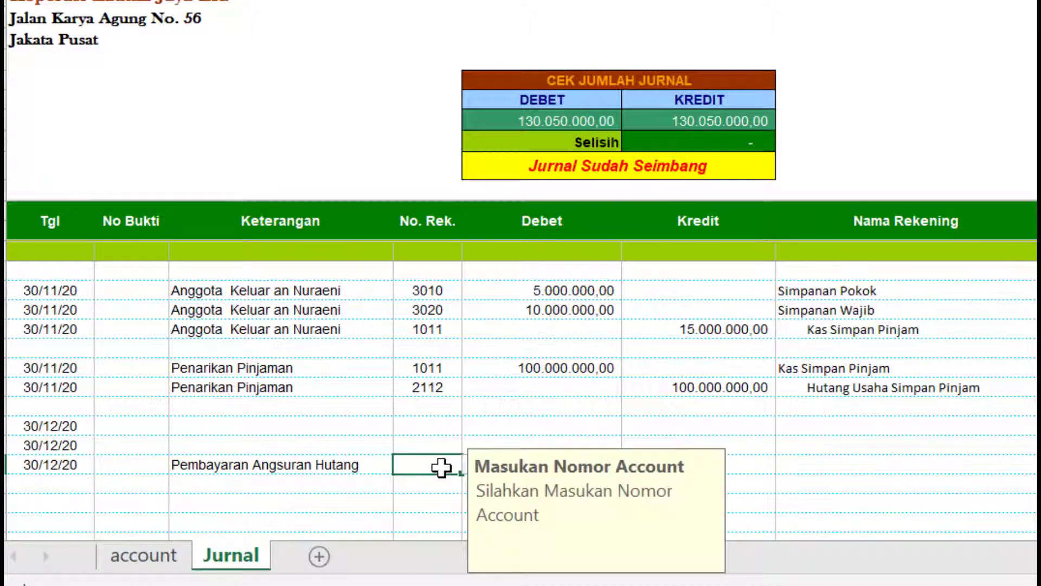
pyautogui.write('1011')
pyautogui.press('Return')
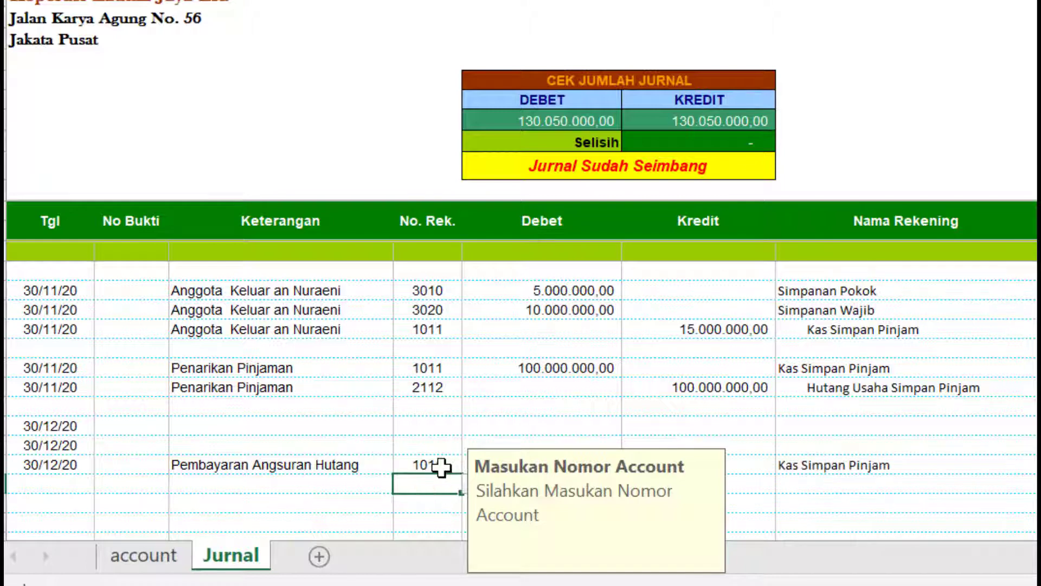
pyautogui.click(342, 427)
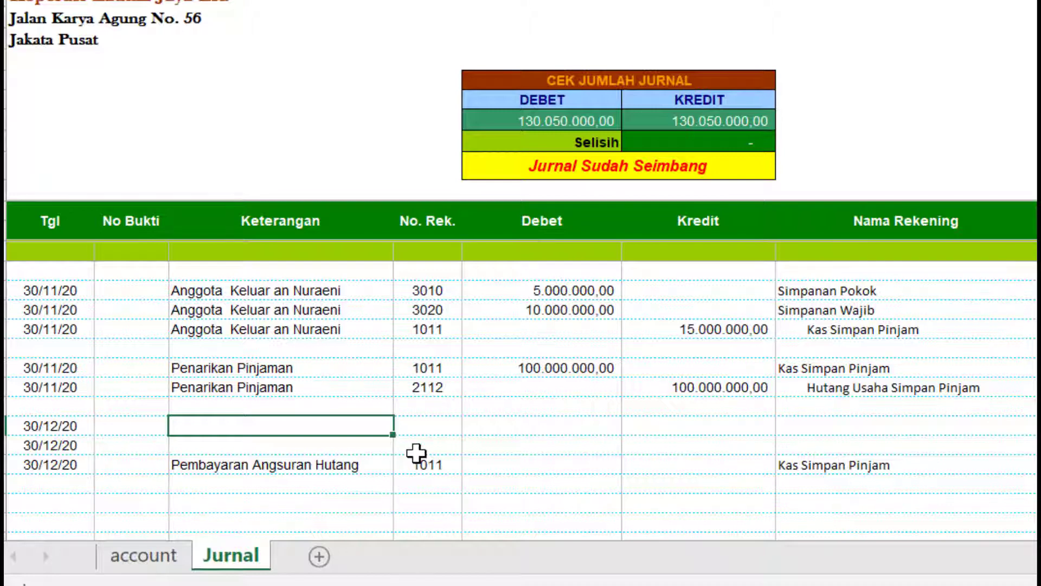
pyautogui.click(416, 430)
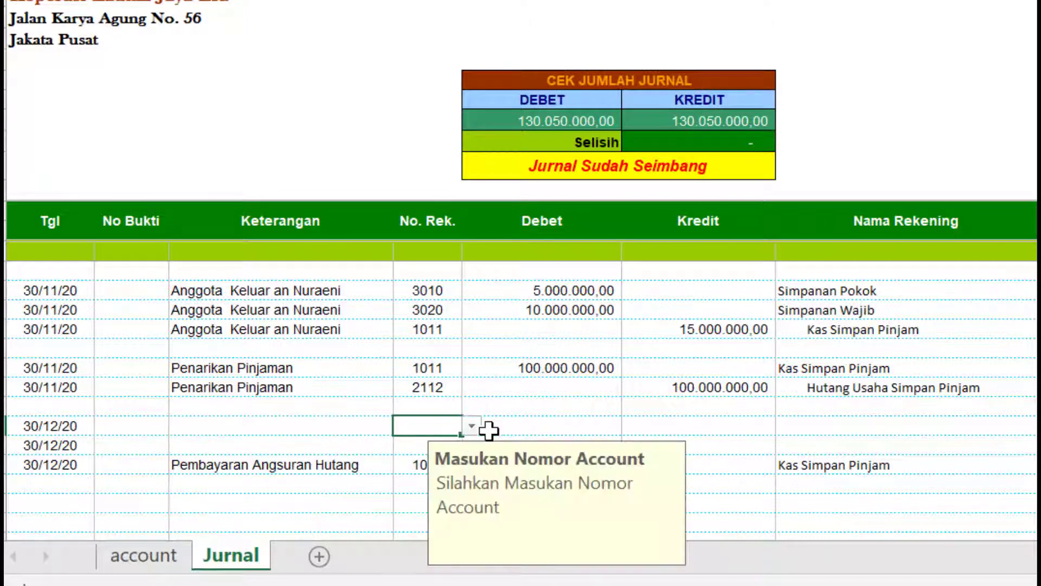
pyautogui.write('211')
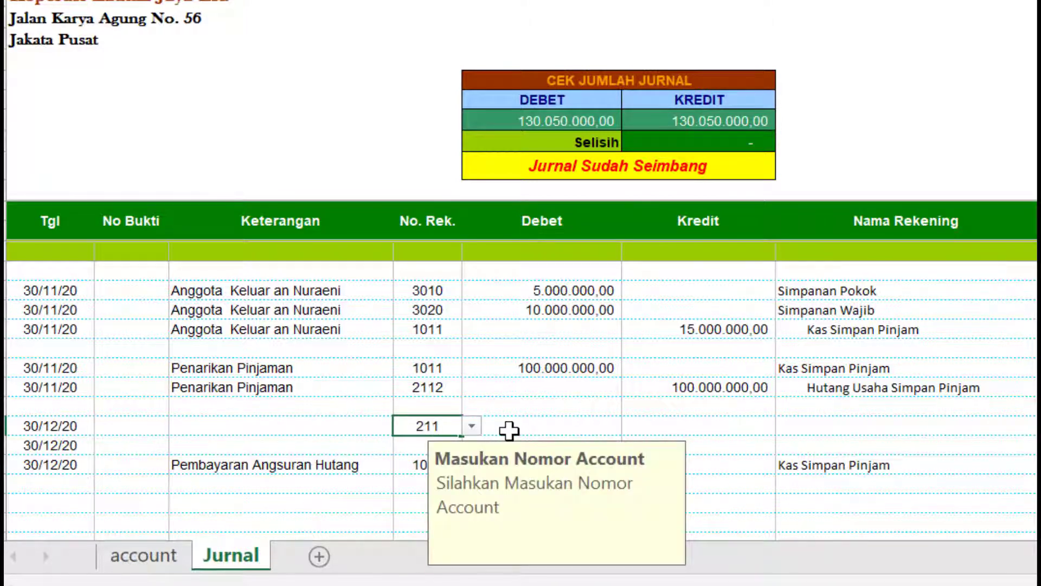
pyautogui.write('2')
pyautogui.click(337, 427)
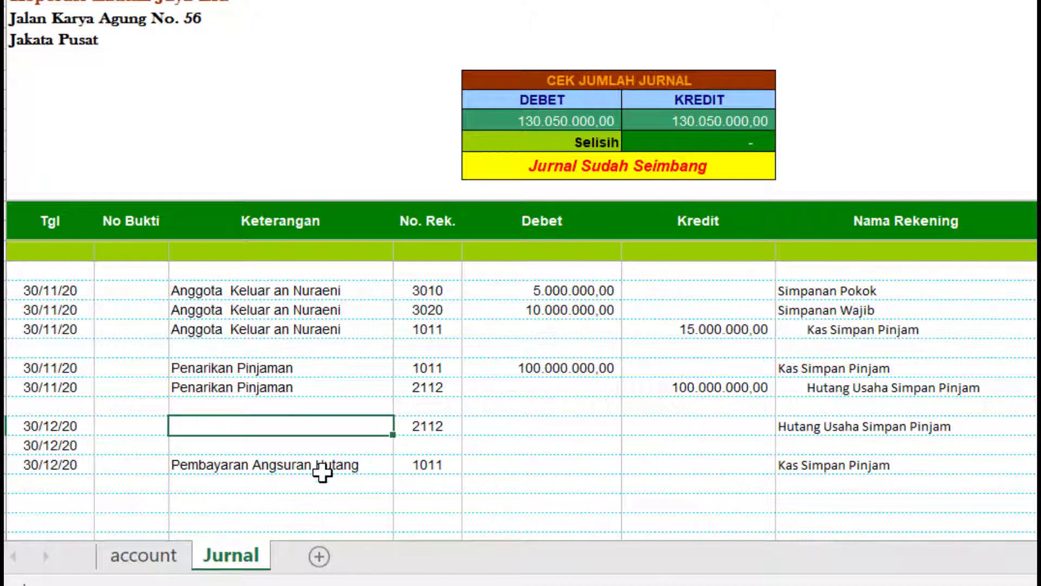
# - Copy 'Pembayaran Angsuran Hutang' into the two empty Keterangan cells above
pyautogui.click(321, 464)
pyautogui.hotkey('ctrl', 'c')
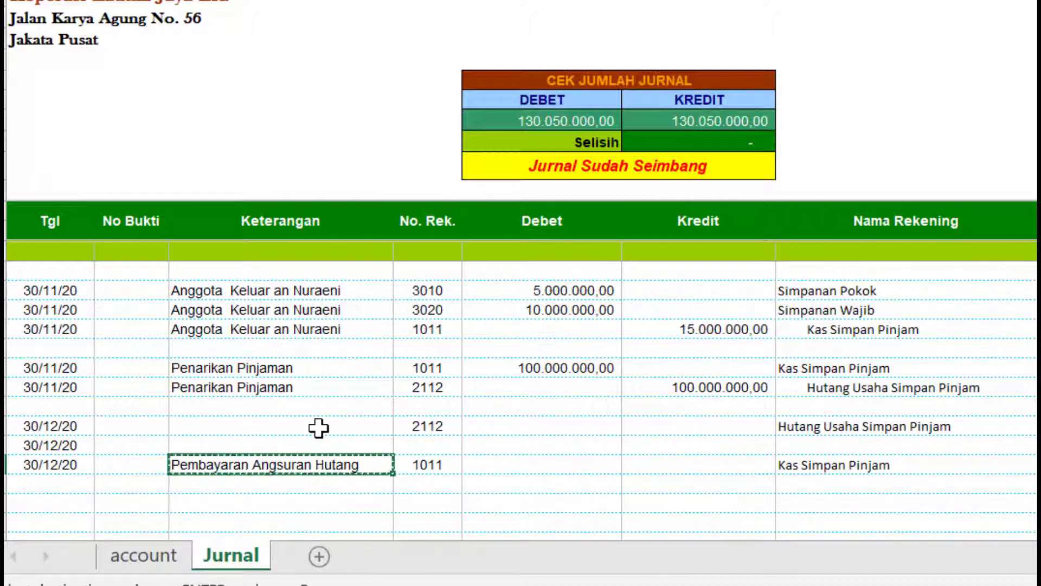
pyautogui.moveTo(318, 428); pyautogui.dragTo(312, 448)
pyautogui.hotkey('ctrl', 'v')
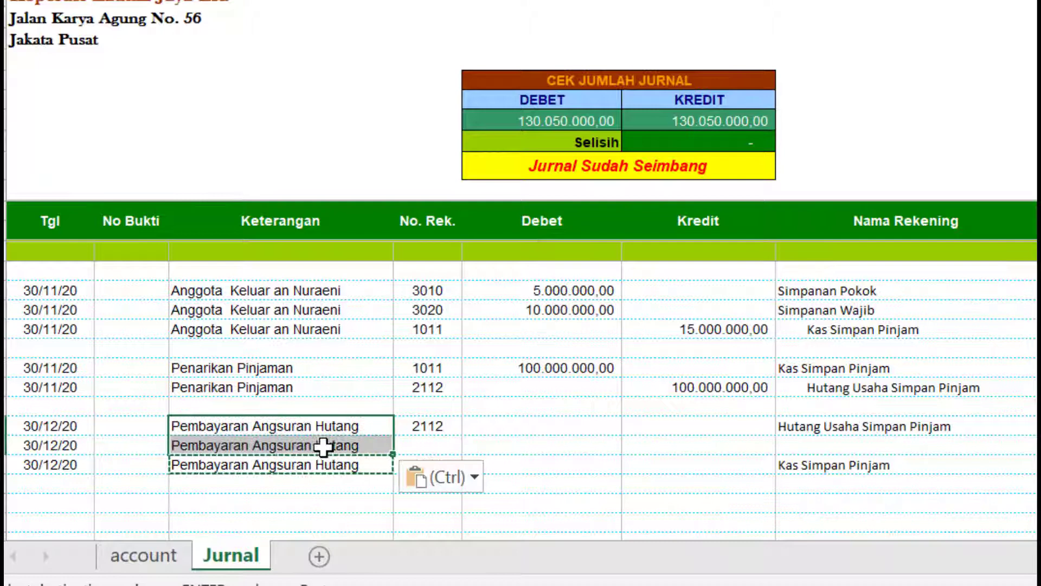
# - Debit 10.000.000,00 on the first 30/12/20 row (account 2112)
pyautogui.click(491, 424)
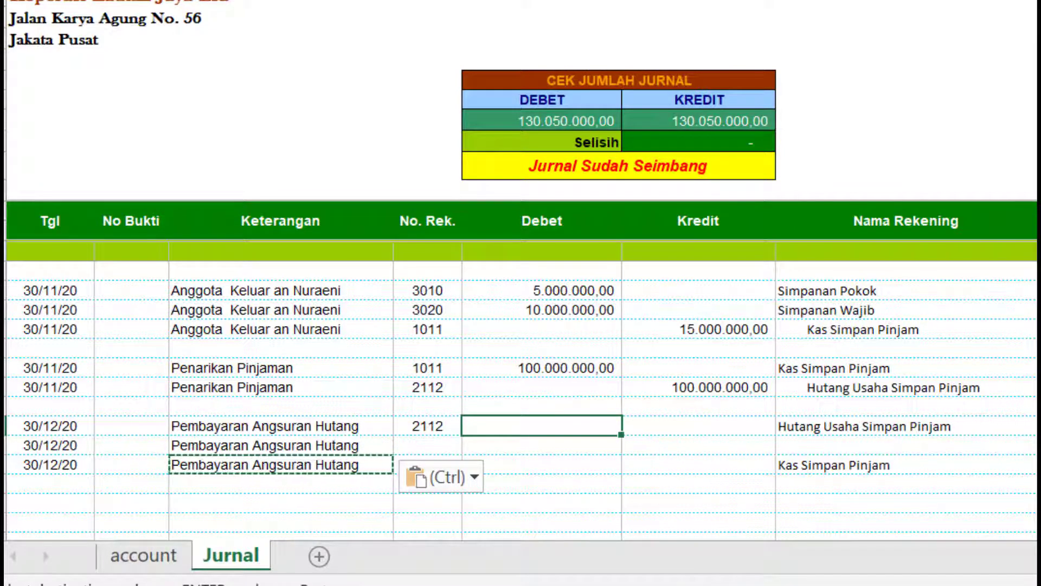
pyautogui.write('10000000')
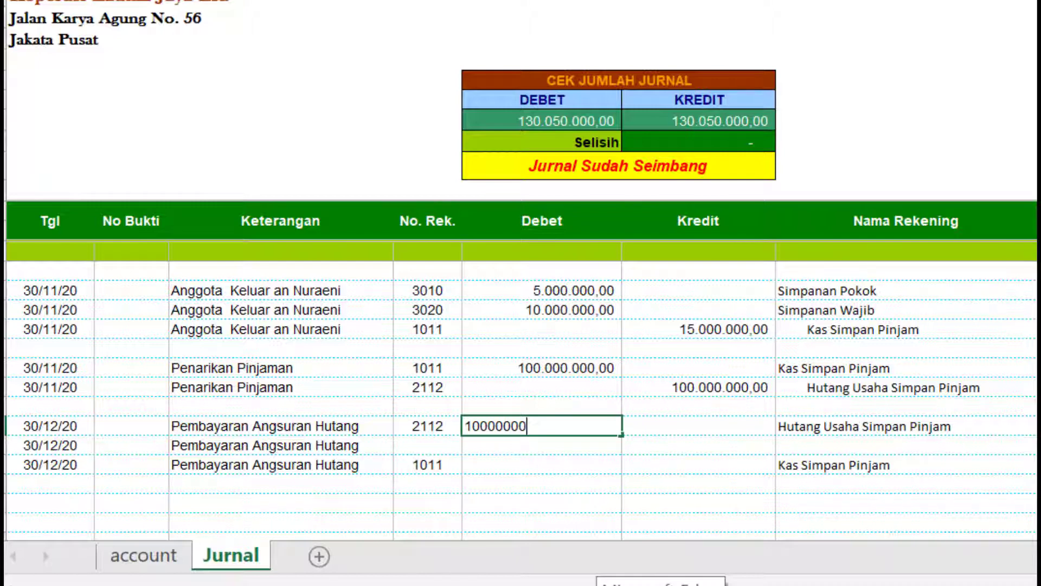
pyautogui.press('Return')
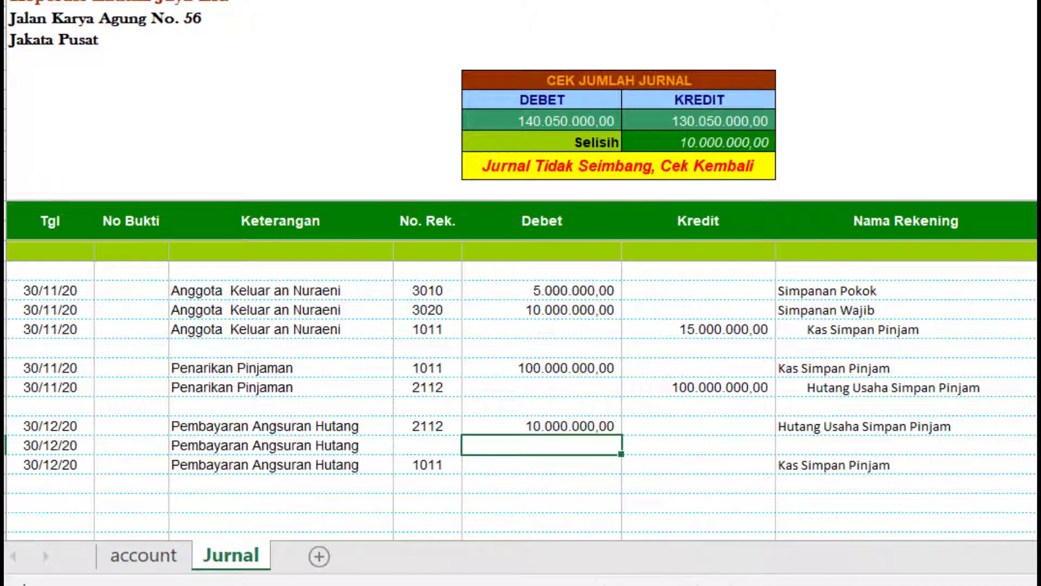
# - Enter a 500.000,00 interest debit on the middle 30/12/20 row
pyautogui.click(432, 443)
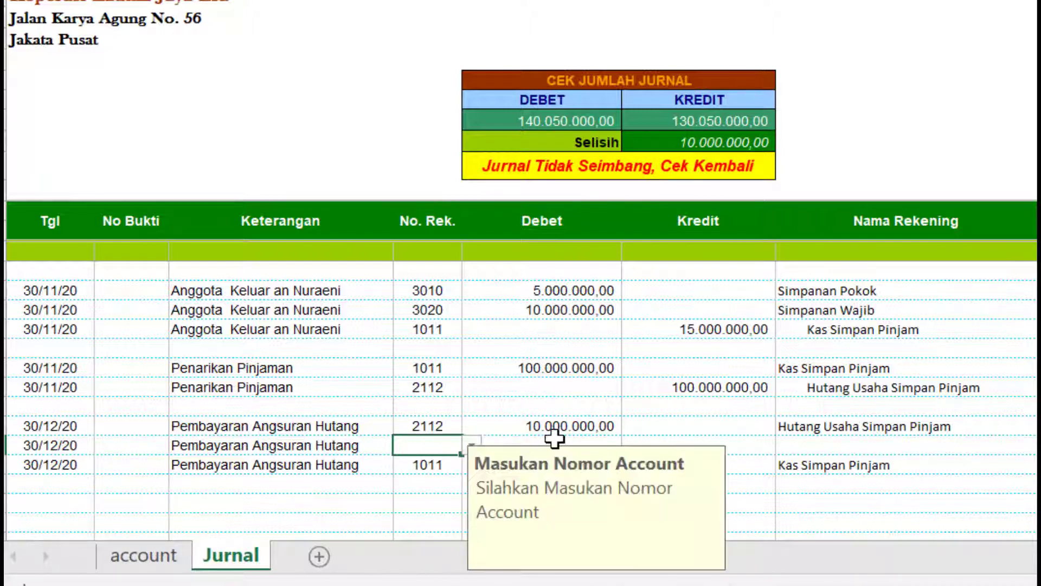
pyautogui.click(617, 406)
pyautogui.click(439, 445)
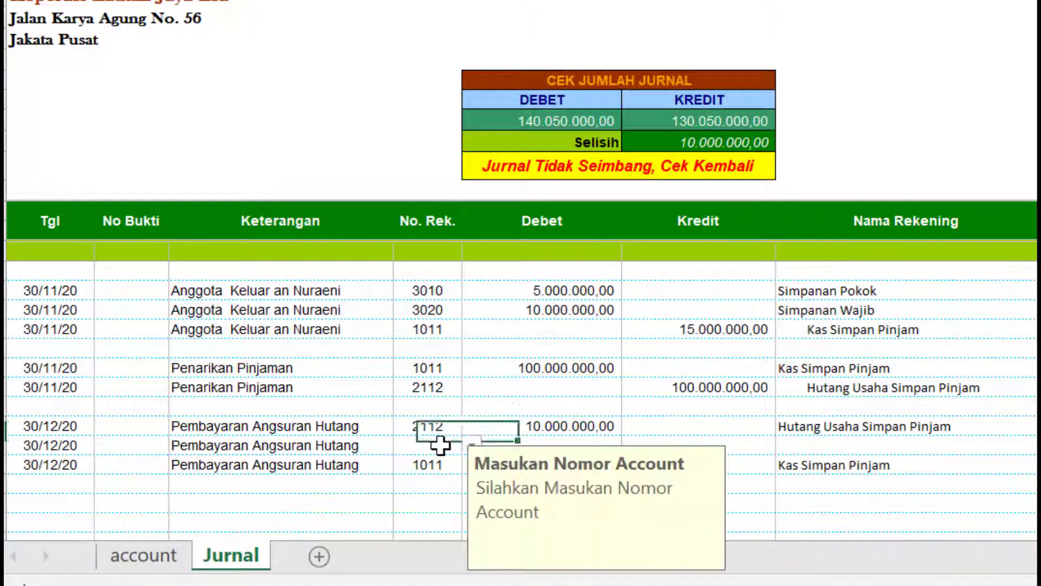
pyautogui.scroll(-1, 665, 403)
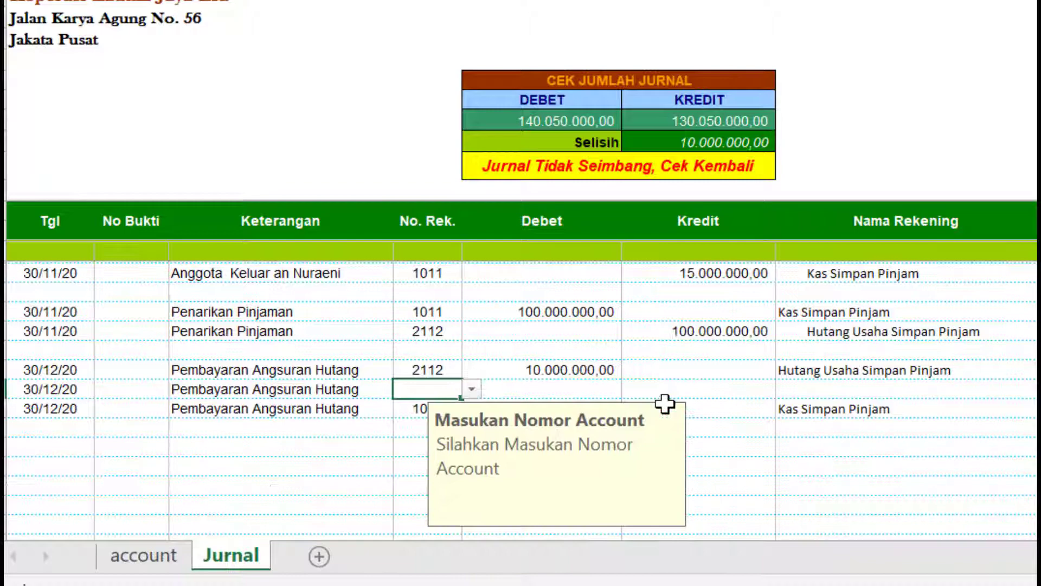
pyautogui.click(605, 385)
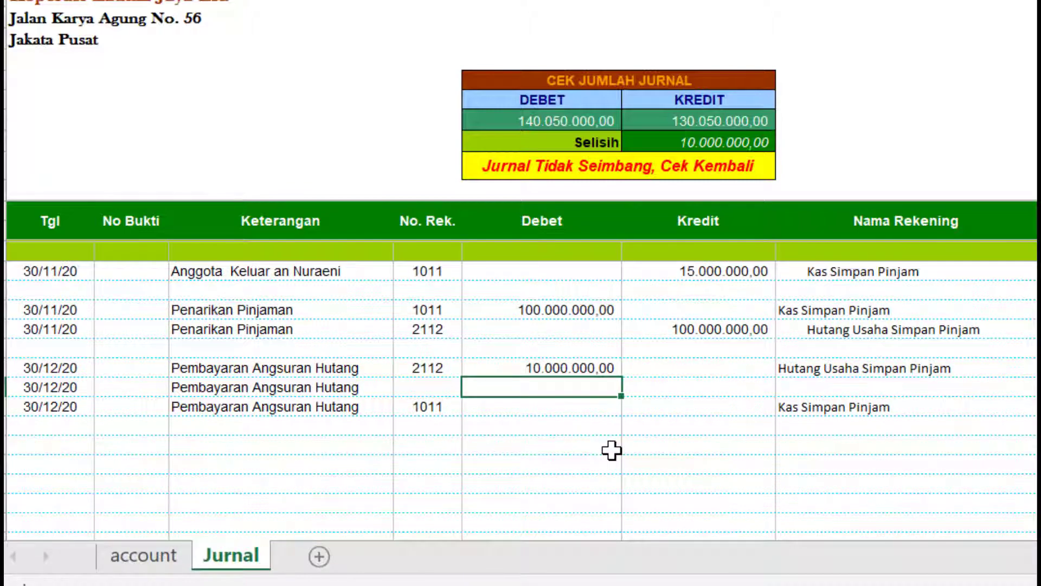
pyautogui.write('500000')
pyautogui.press('Return')
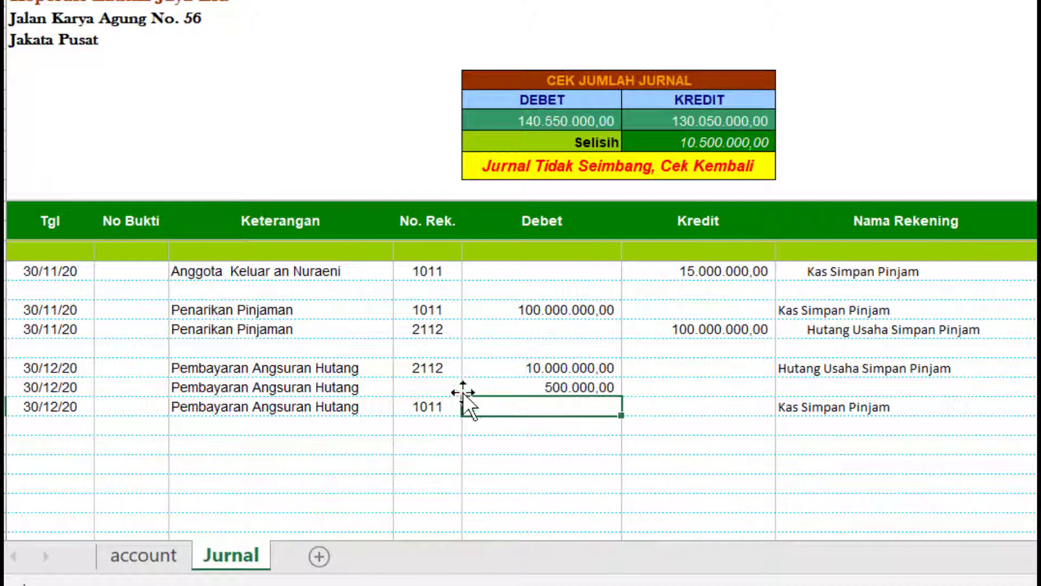
pyautogui.click(447, 382)
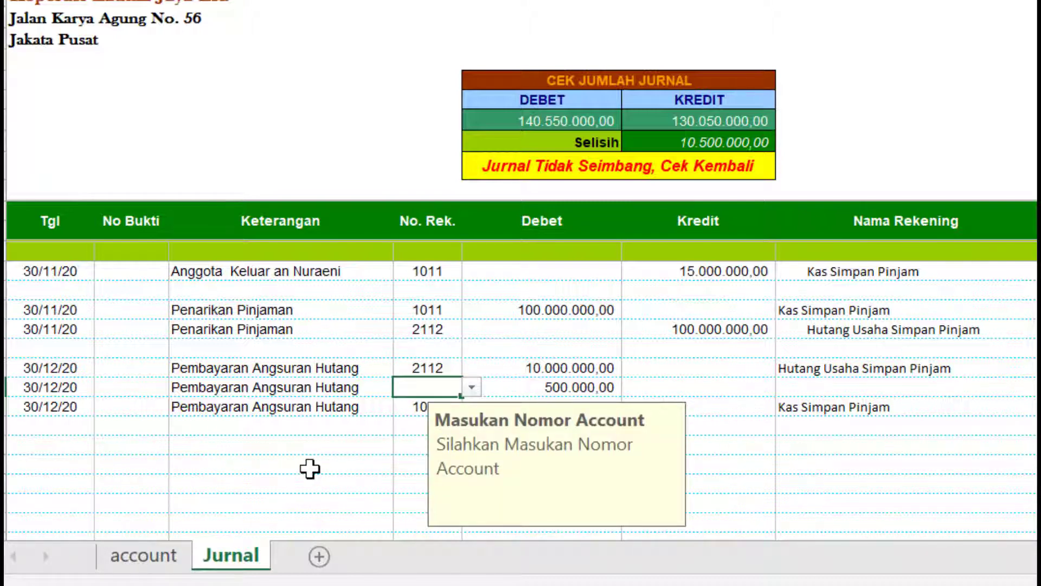
pyautogui.click(161, 556)
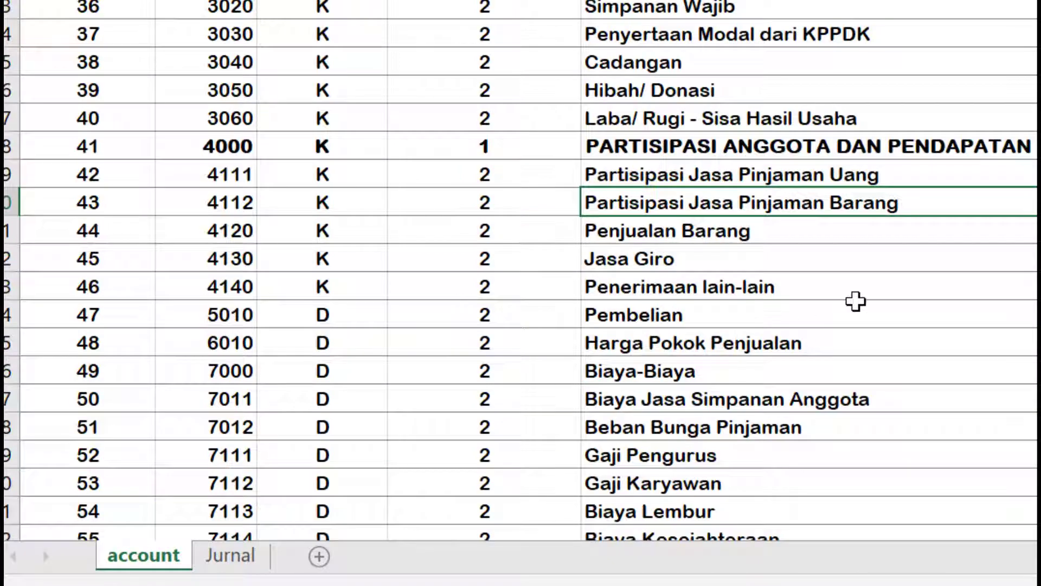
pyautogui.scroll(-1, 843, 310)
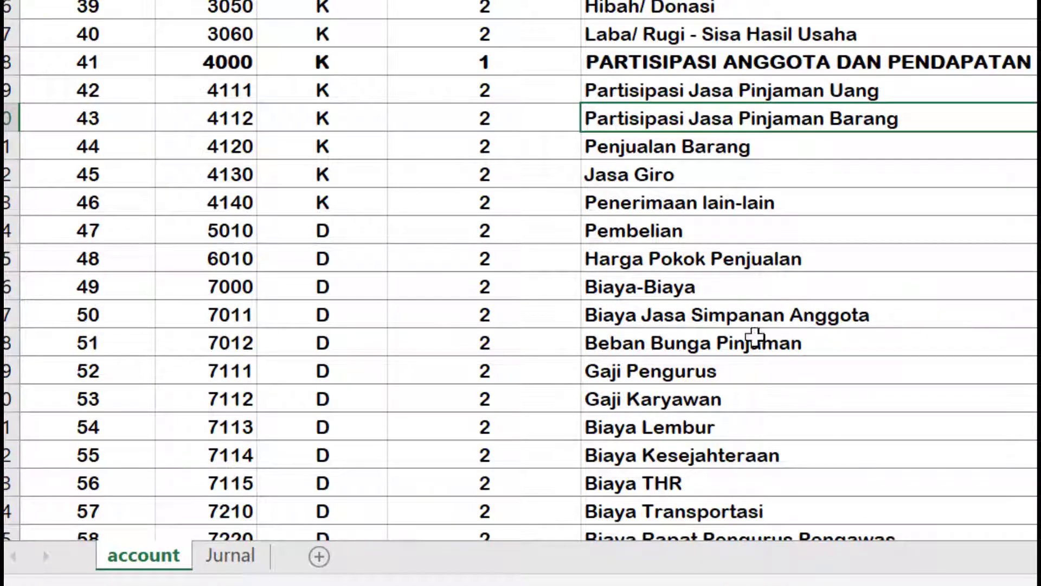
pyautogui.click(711, 350)
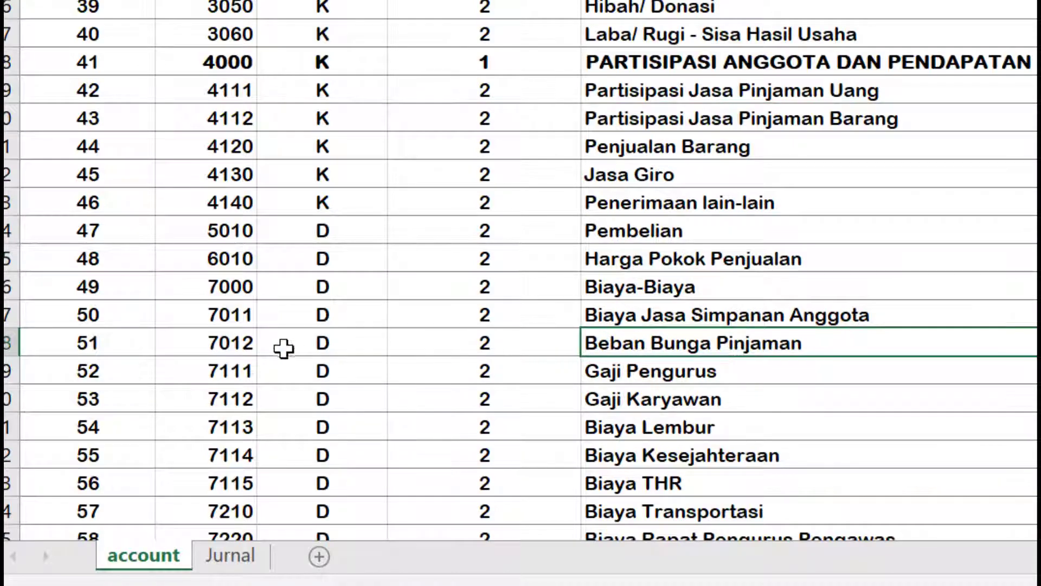
pyautogui.click(230, 556)
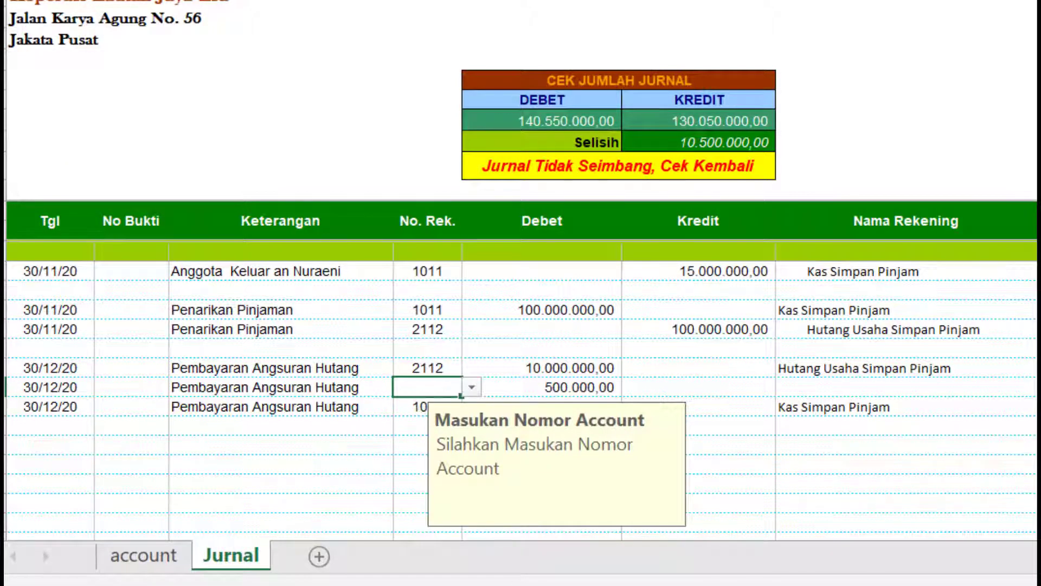
# - Give the middle row account 7012 Beban Bunga Pinjaman and credit 10.500.000,00 to 1011
pyautogui.write('7012')
pyautogui.press('Return')
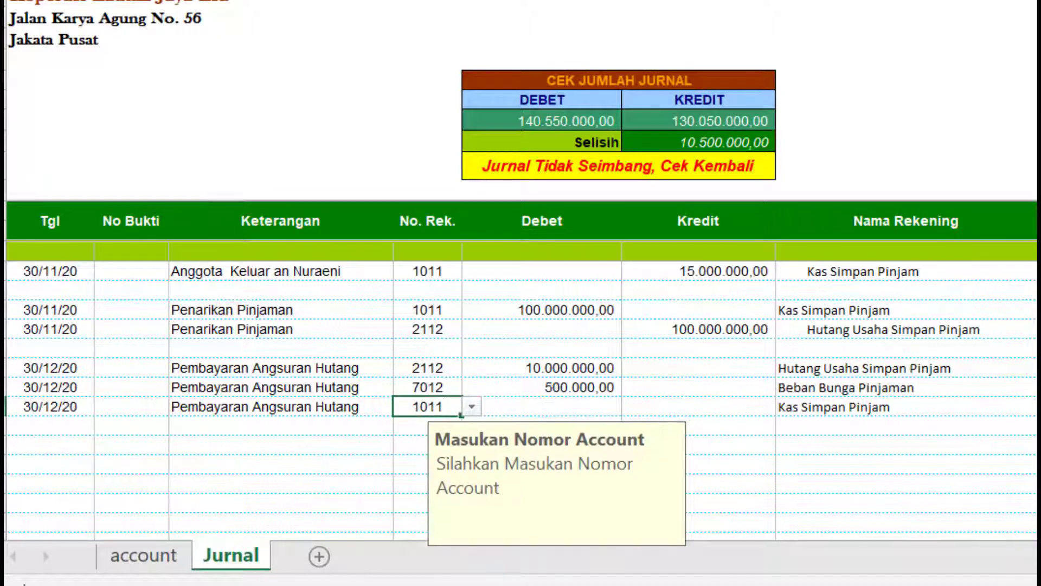
pyautogui.click(704, 408)
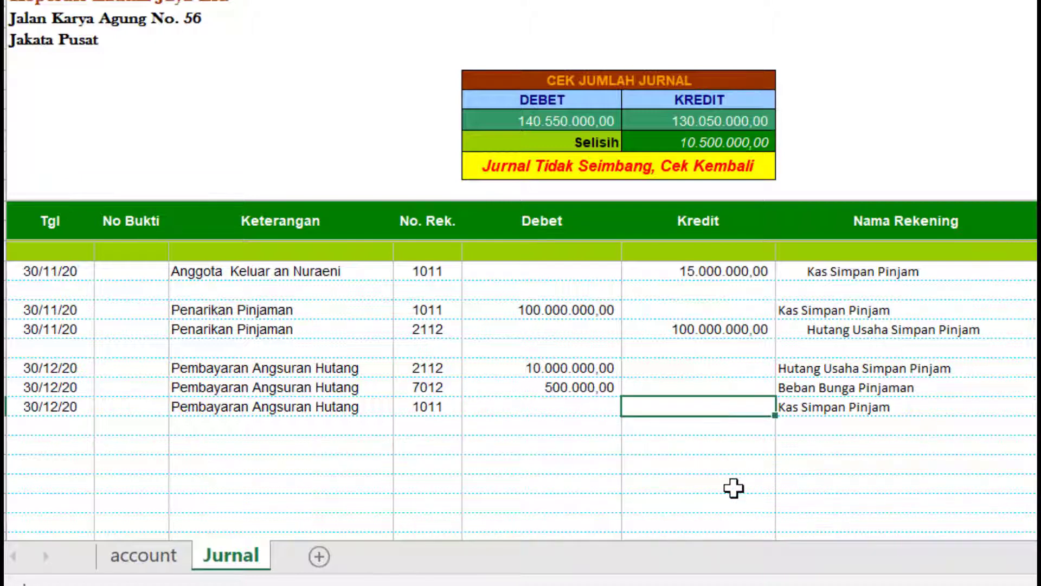
pyautogui.write('10500000')
pyautogui.press('Return')
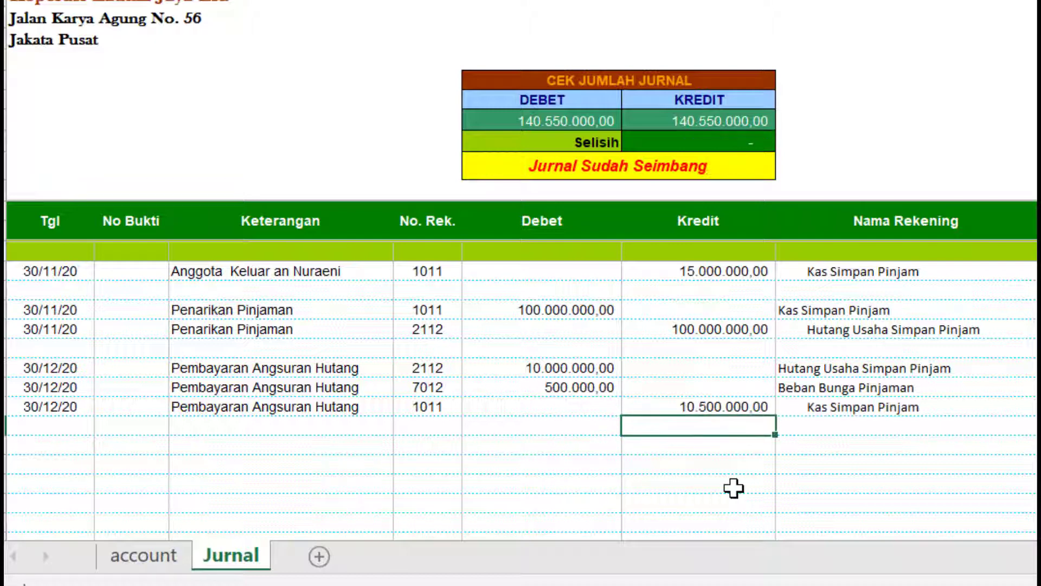